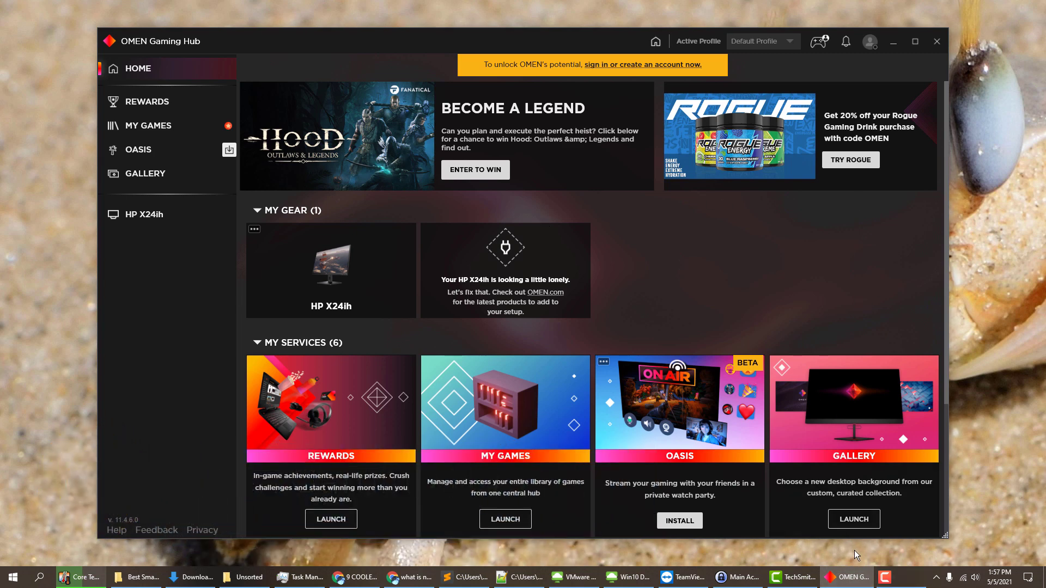
Check the hidden taskbar tray icons and close the OMEN Gaming Hub window
mouse_move(851, 582)
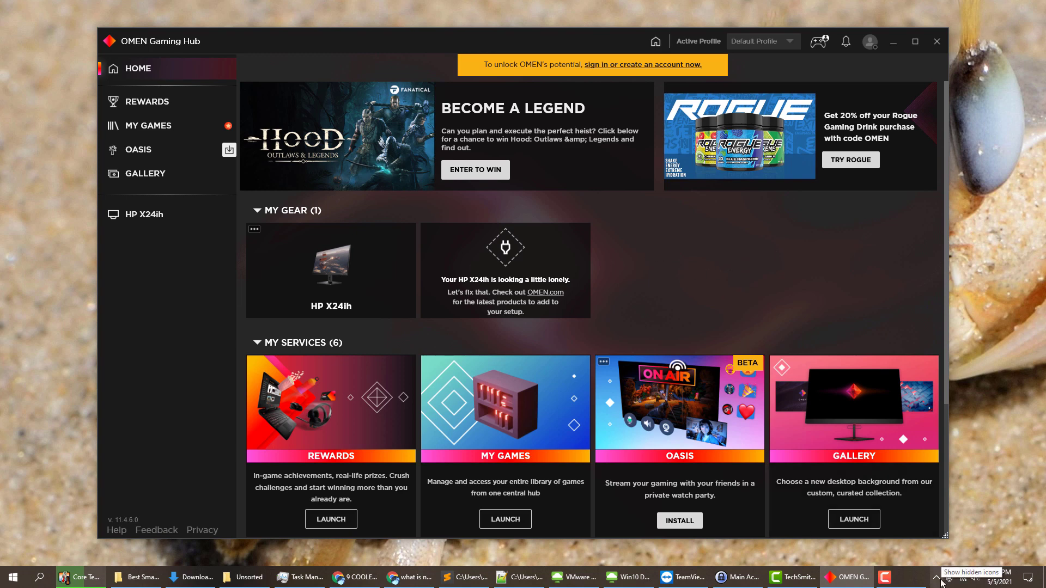
drag(533, 40, 547, 62)
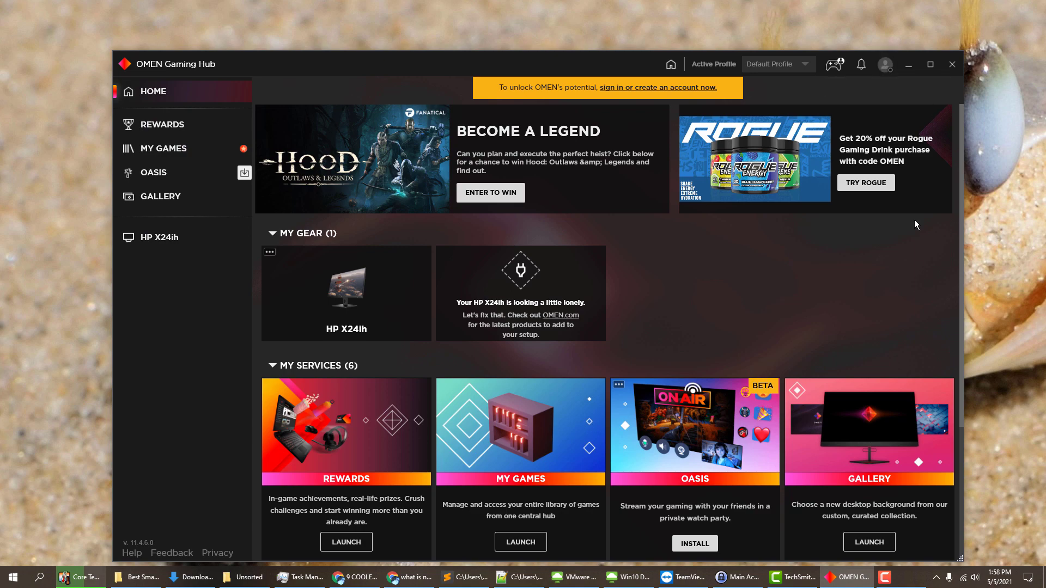
click(937, 578)
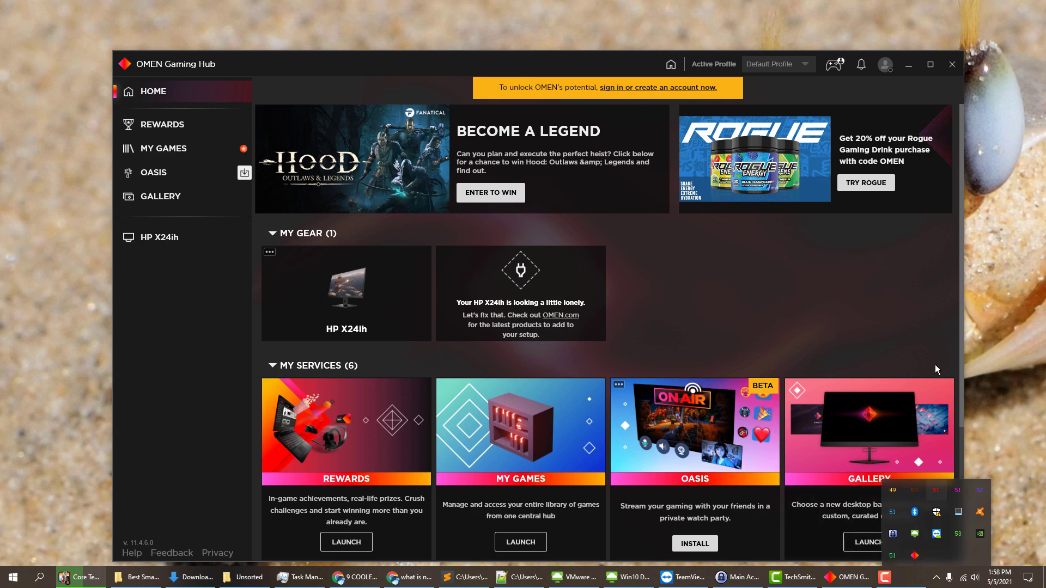
click(947, 66)
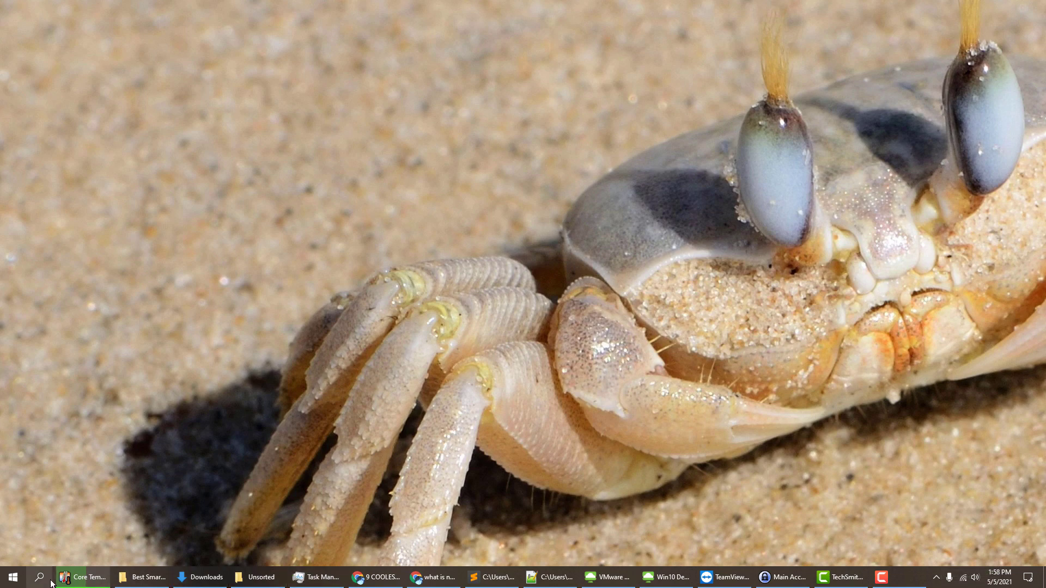
Switch to File Explorer and open the Program Files folder on Local Disk (C:)
click(139, 577)
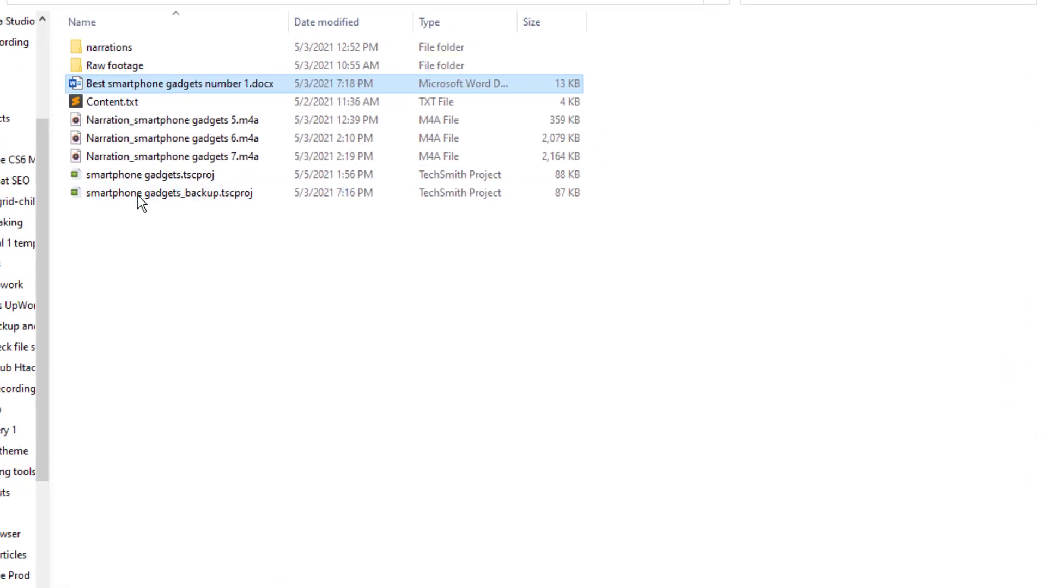
click(413, 355)
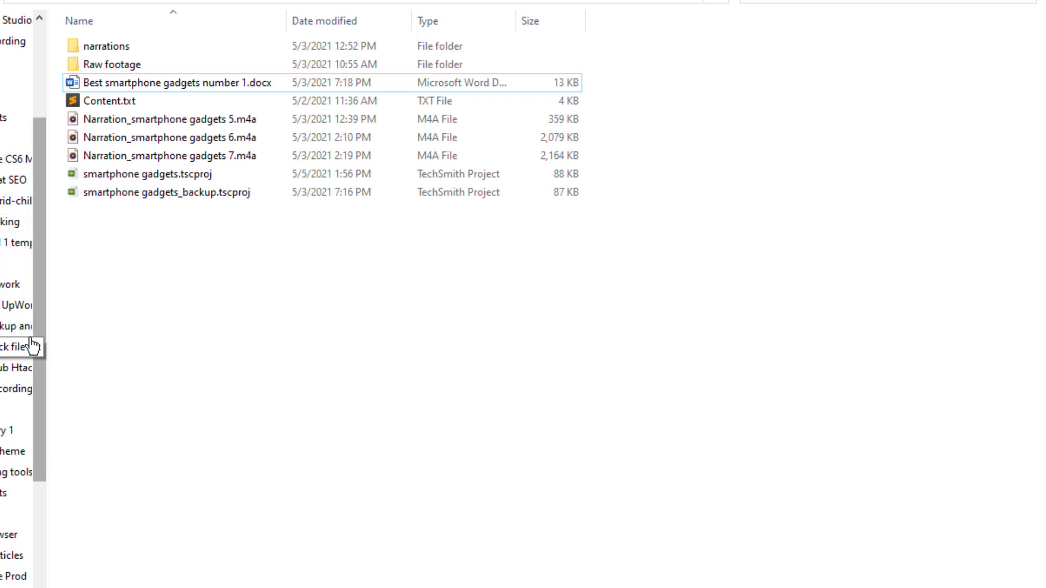
click(19, 97)
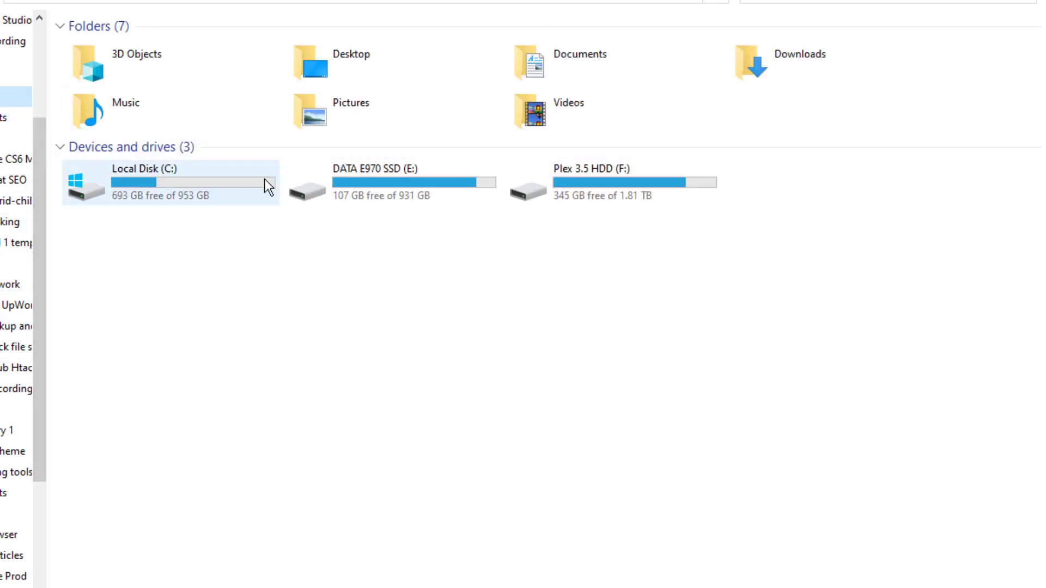
click(192, 195)
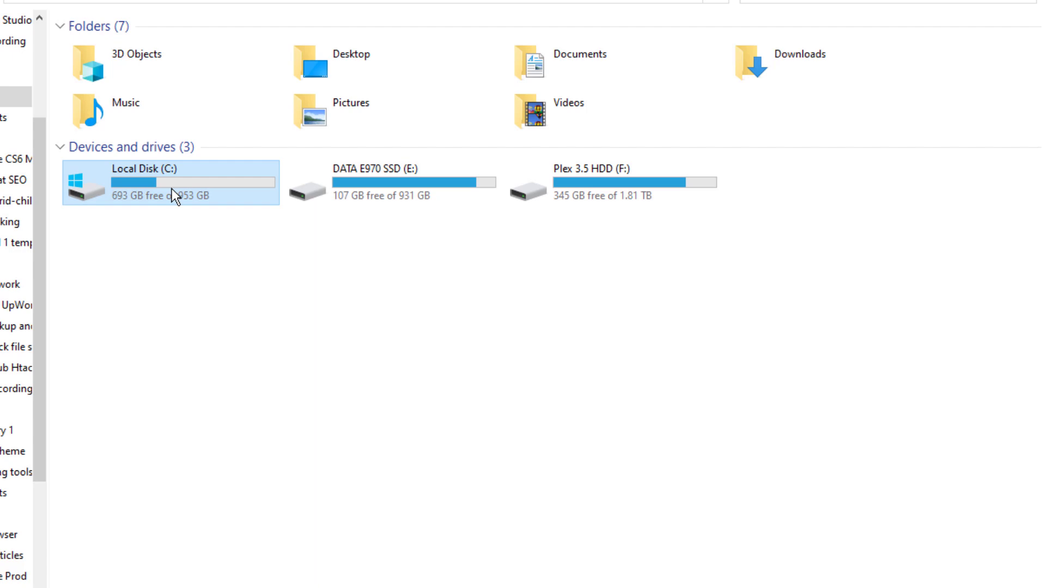
double_click(171, 189)
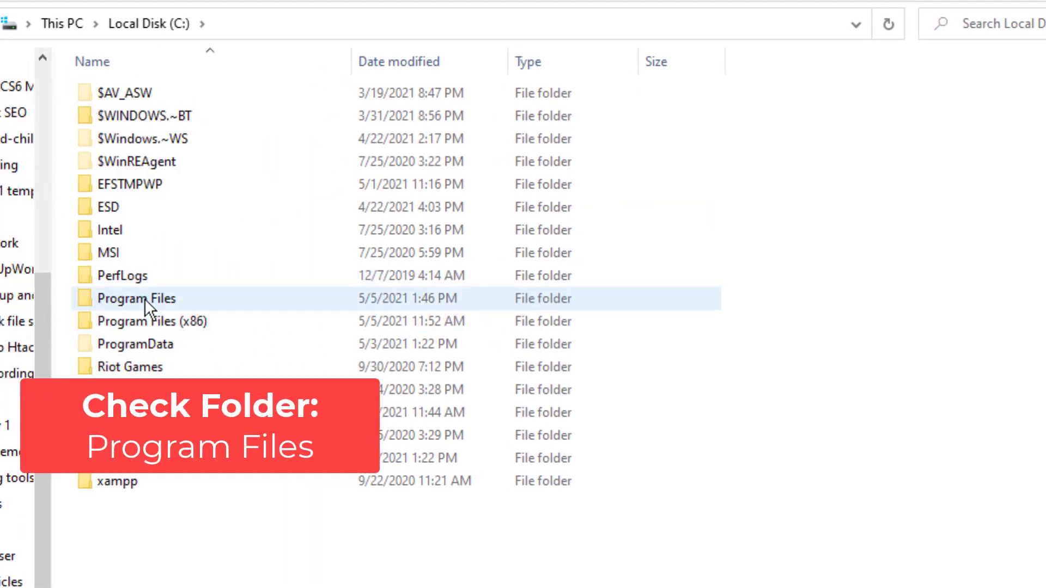
double_click(145, 298)
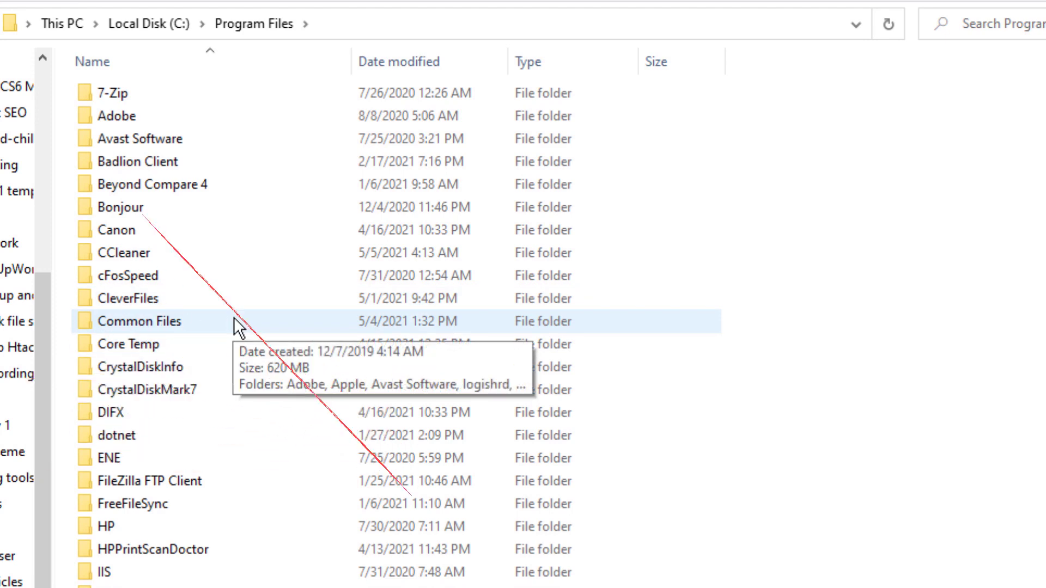
Check the contents of the HP folder and return to Program Files
click(178, 521)
double_click(178, 521)
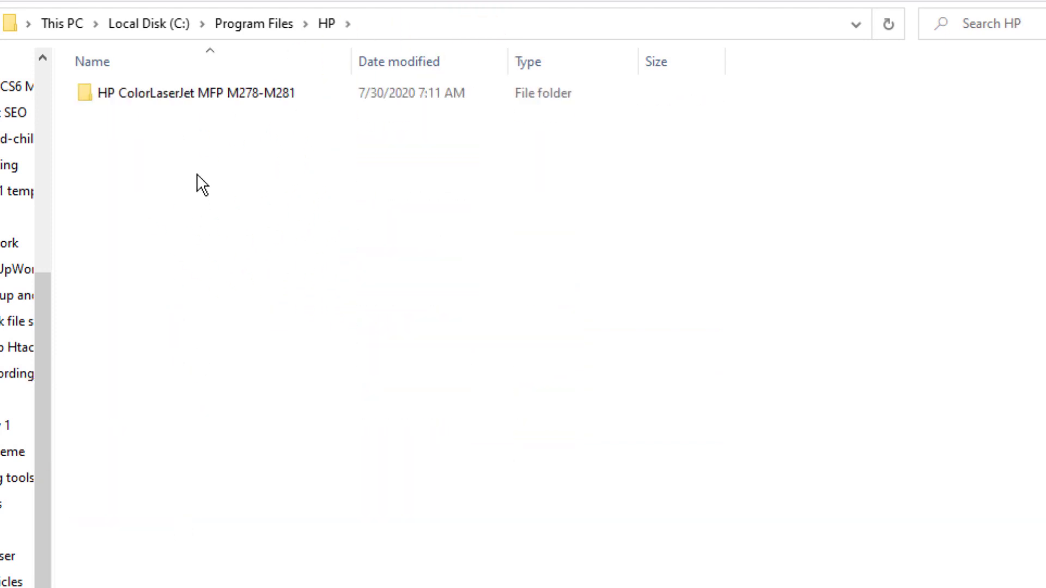
click(191, 92)
key(BackSpace)
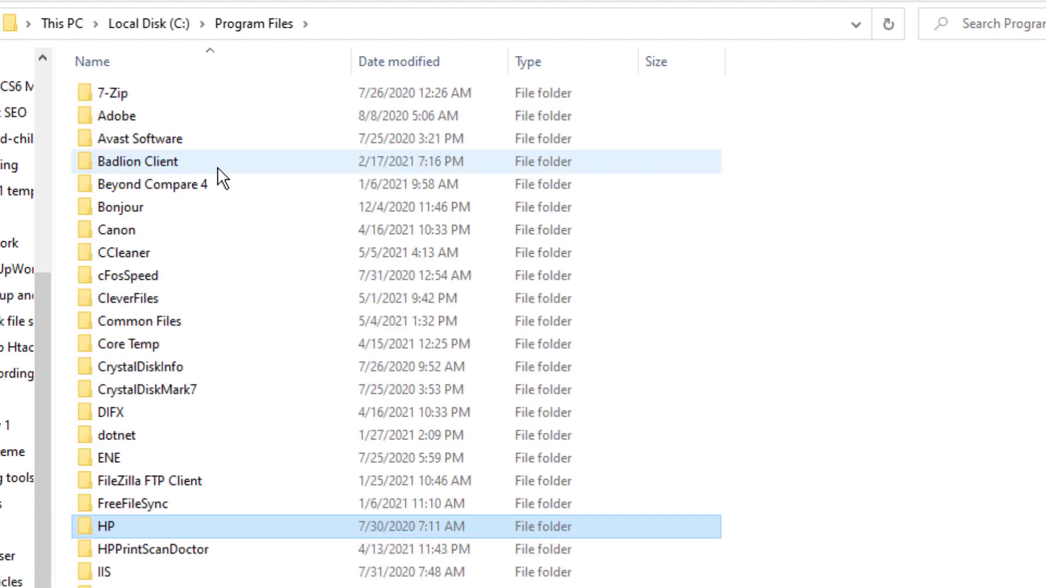
Look through the whole Program Files list for a folder belonging to OMEN Gaming Hub
scroll(140, 572, down, 1)
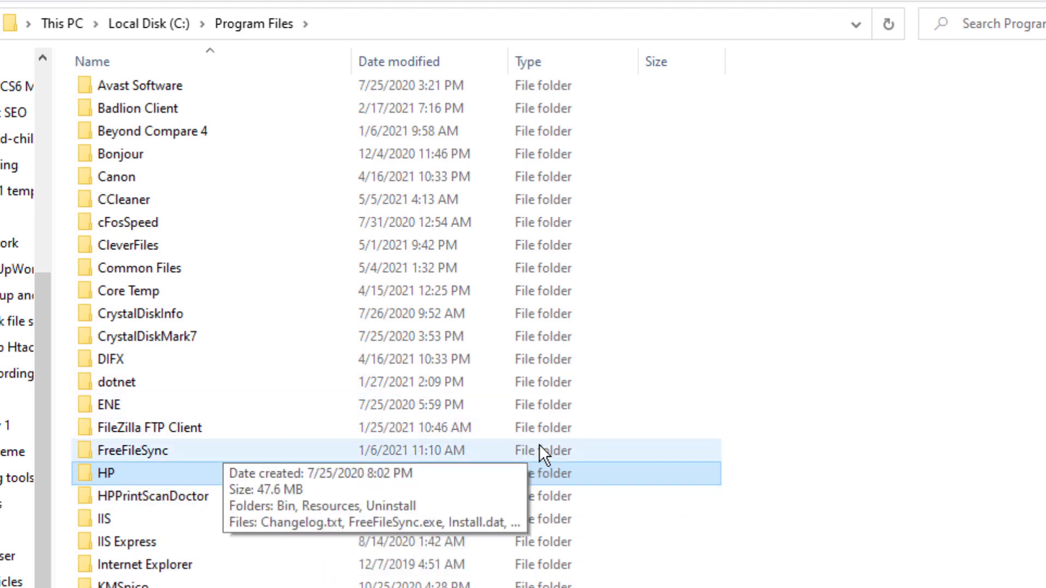
click(896, 479)
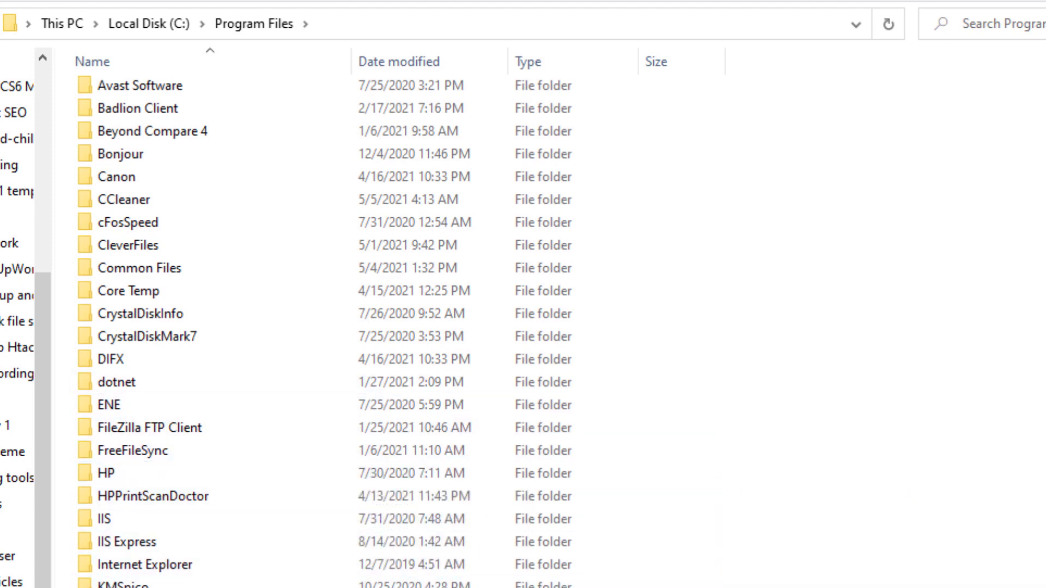
scroll(110, 580, down, 2)
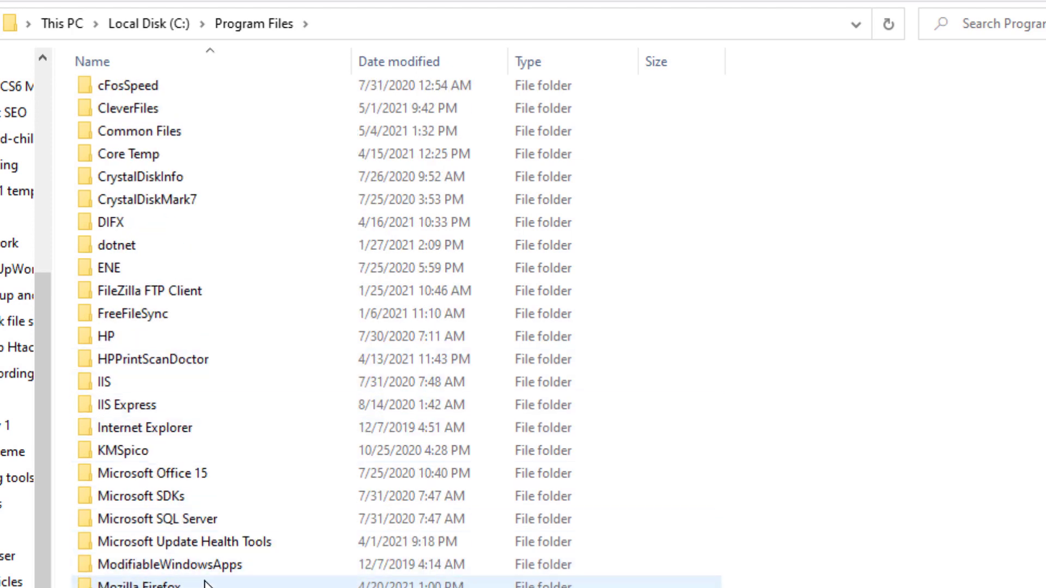
scroll(234, 581, down, 2)
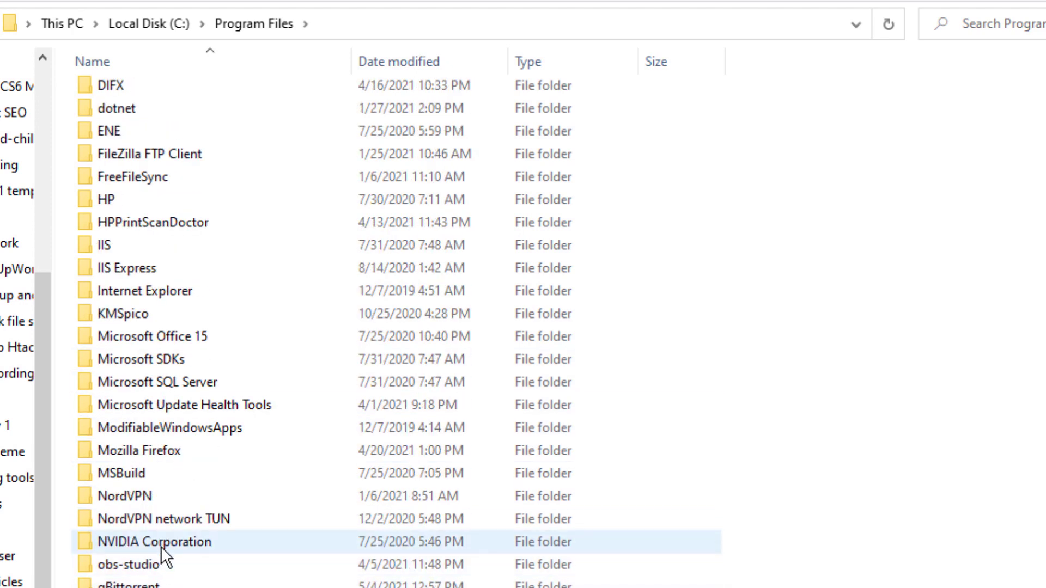
scroll(175, 223, down, 3)
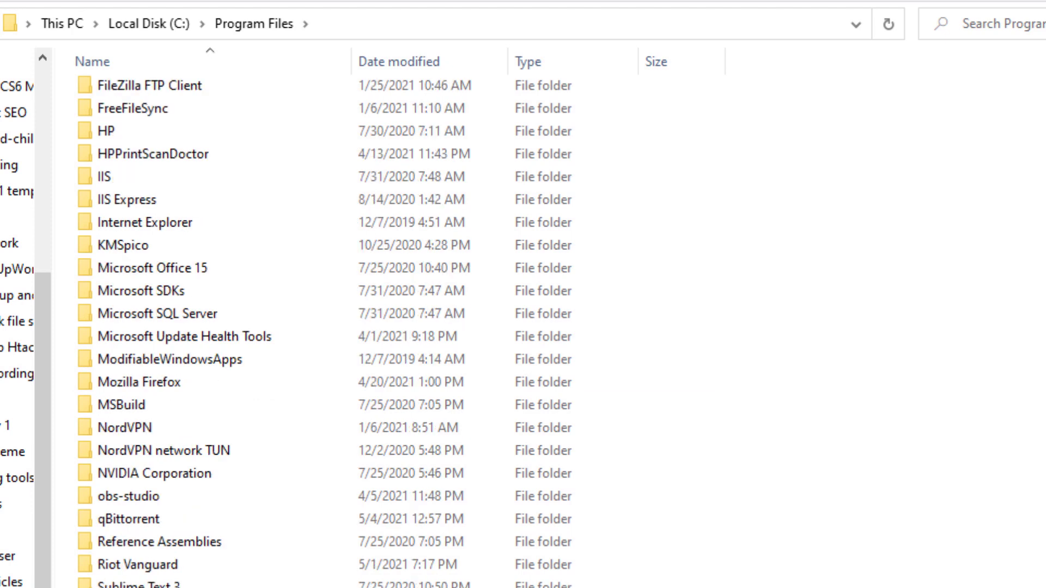
scroll(272, 327, down, 1)
scroll(272, 327, up, 8)
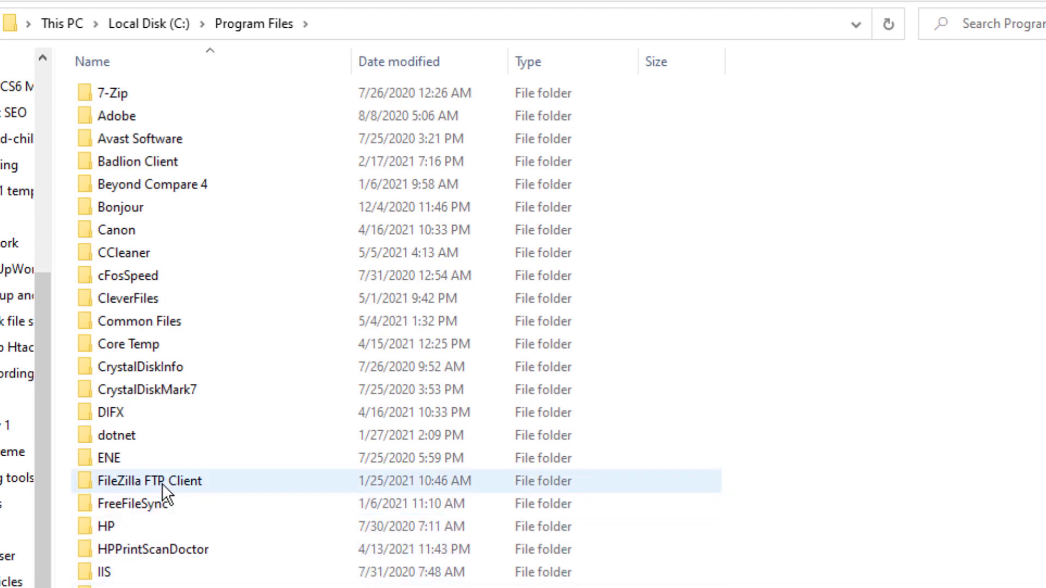
Open Program Files (x86) on the C: drive and examine its HP folder and remaining folders for OMEN files
key(alt+Up)
double_click(257, 321)
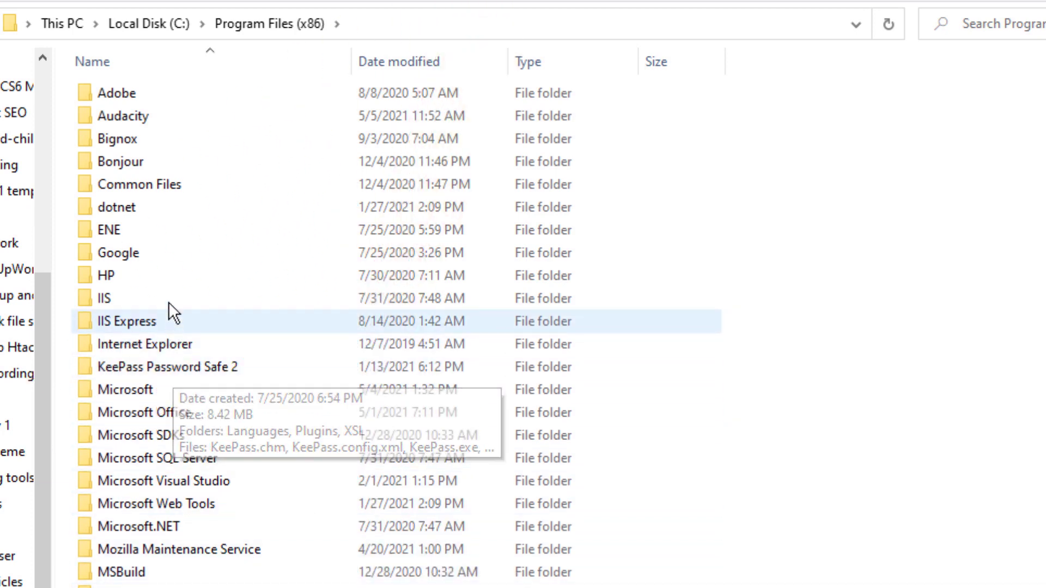
double_click(168, 275)
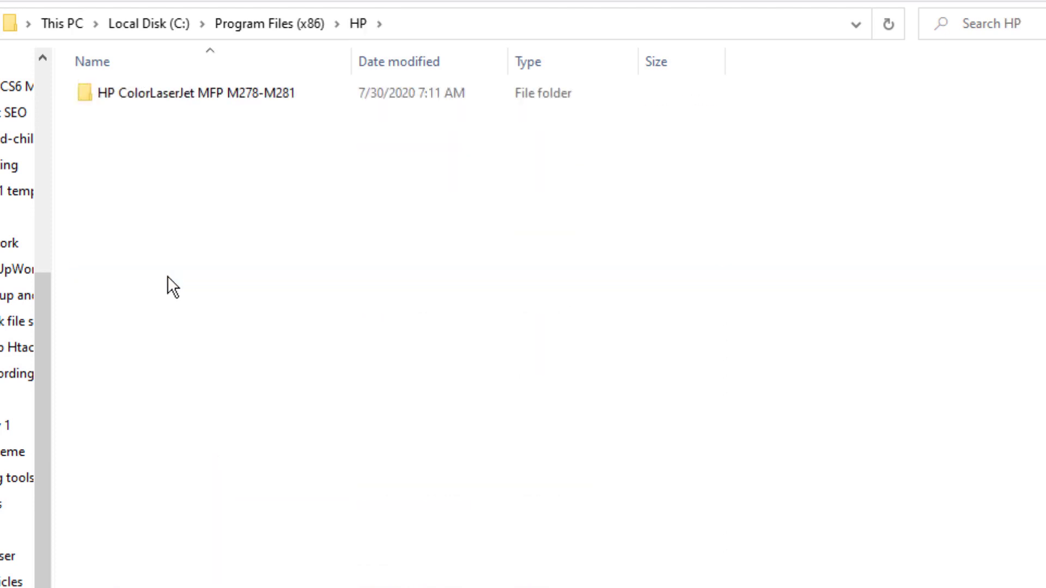
key(alt+Left)
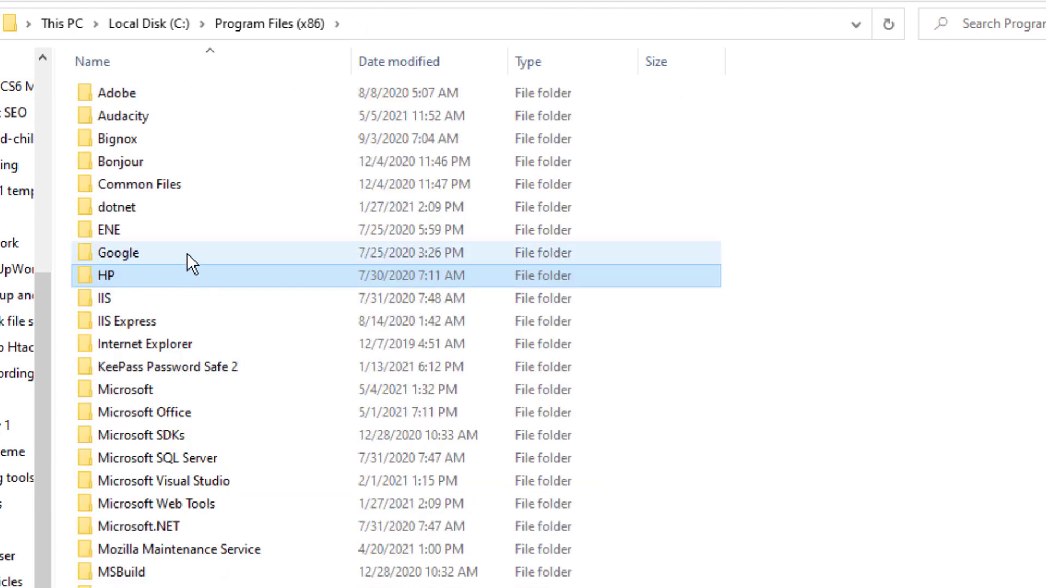
scroll(187, 253, down, 3)
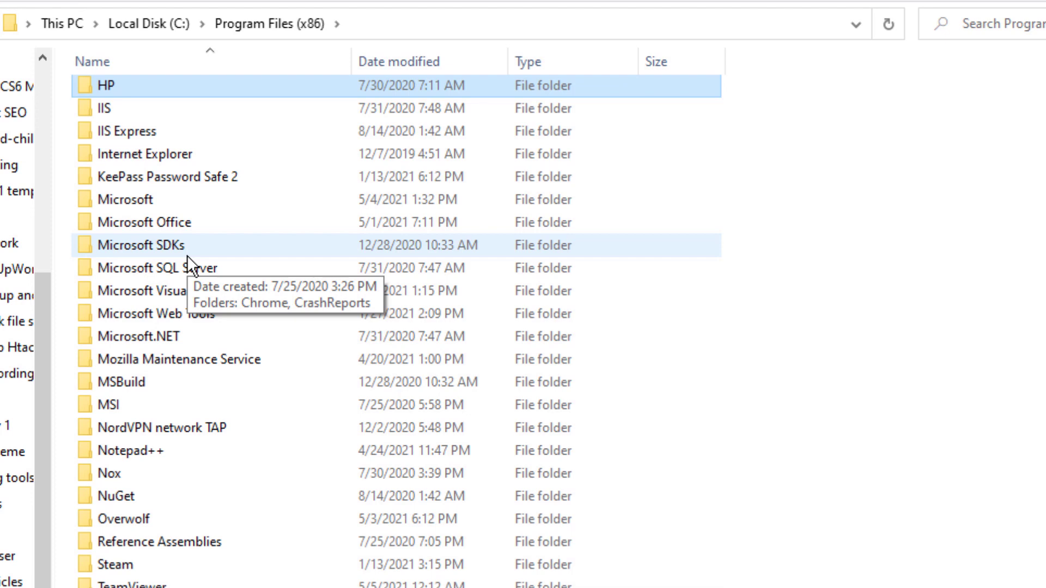
scroll(187, 255, down, 1)
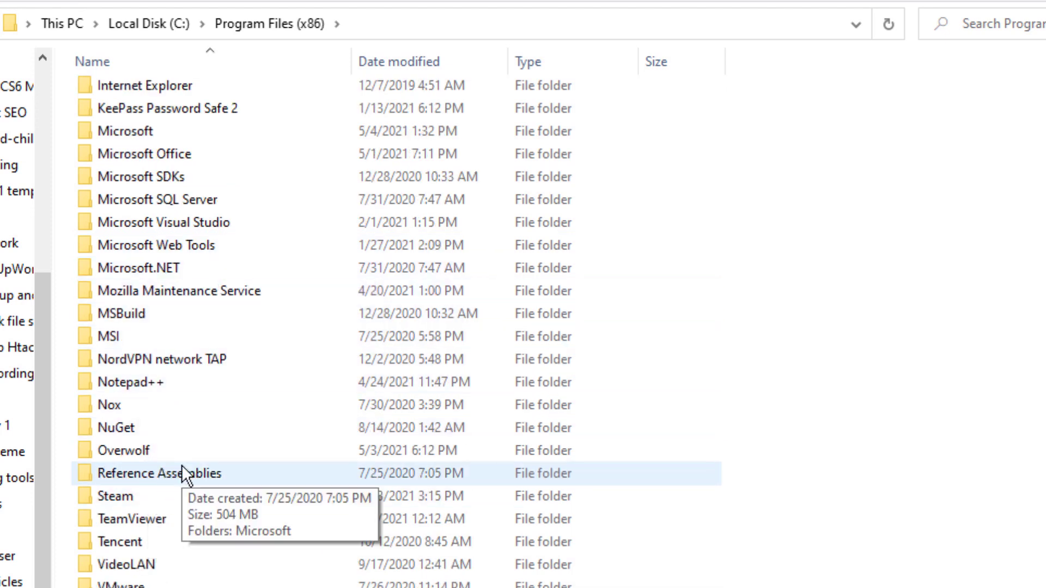
scroll(195, 458, down, 1)
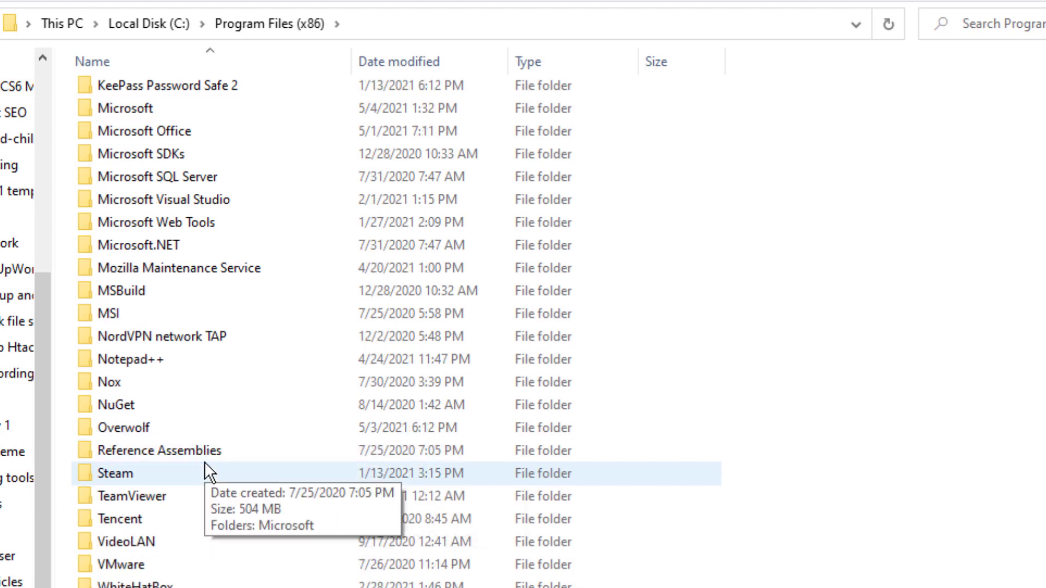
Open the HP folder inside C:\ProgramData and check its PDSMQ subfolder
key(alt+Up)
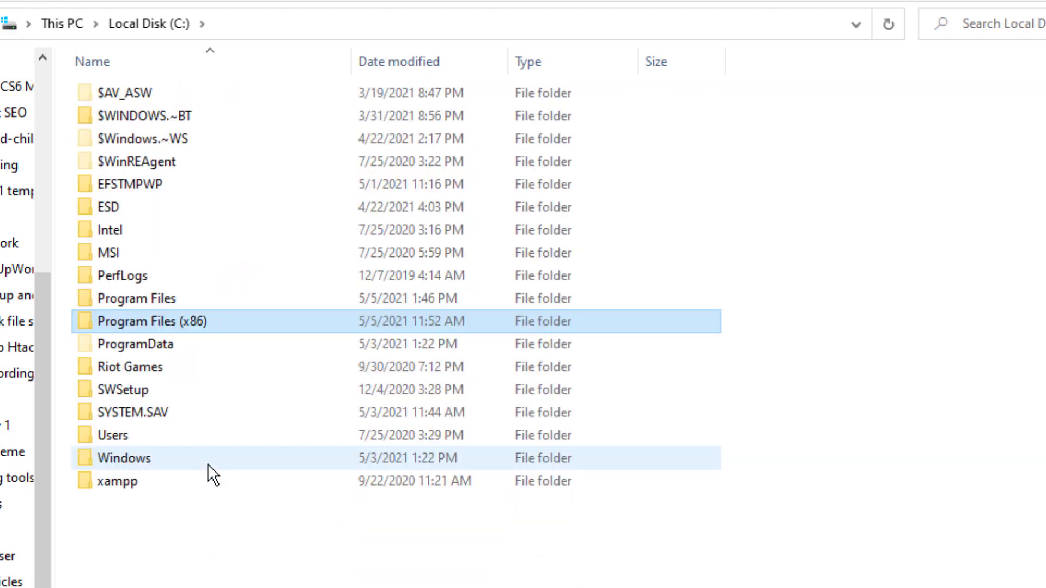
click(174, 345)
double_click(174, 346)
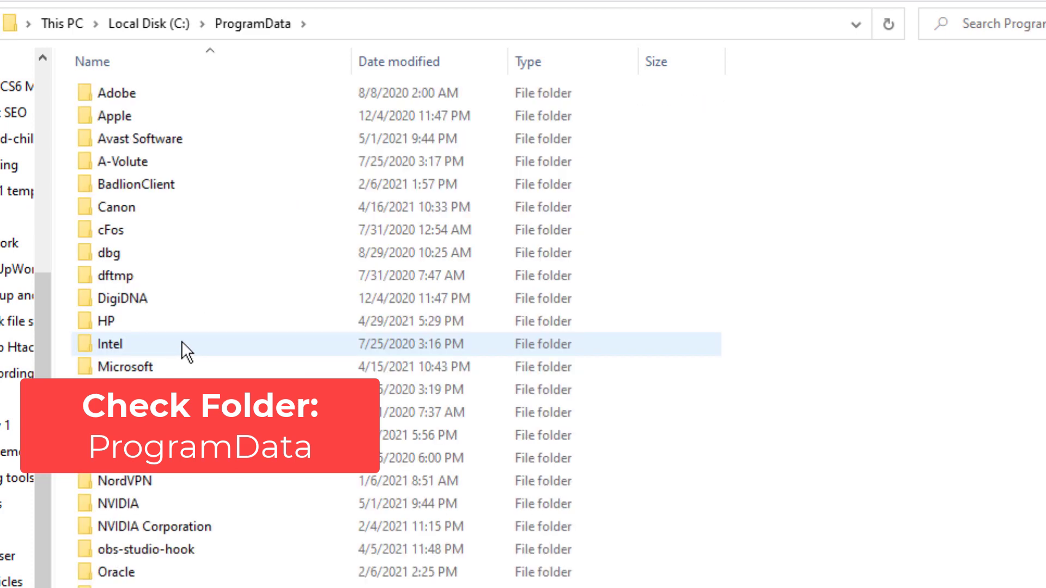
double_click(175, 326)
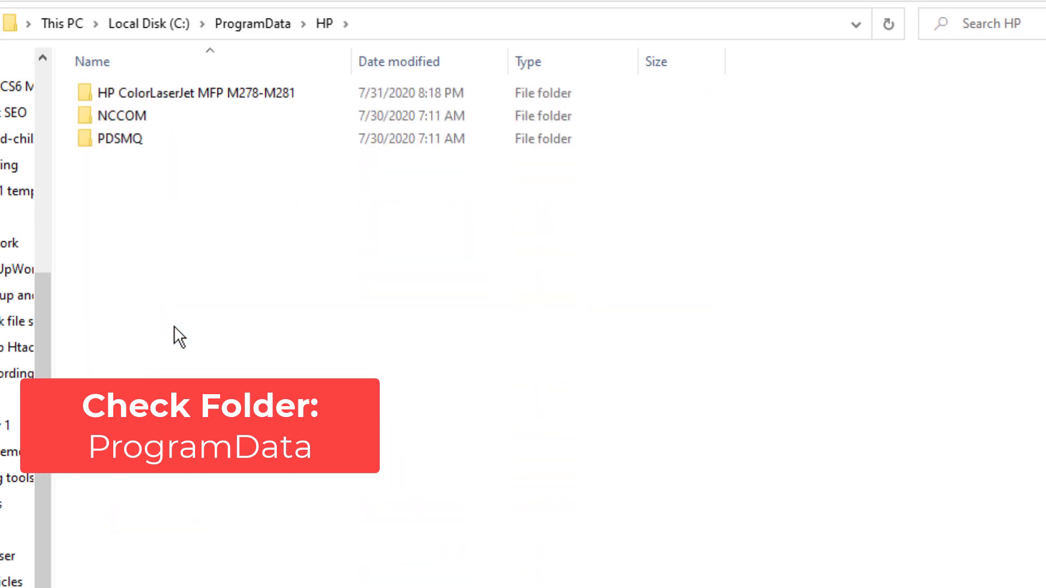
double_click(138, 139)
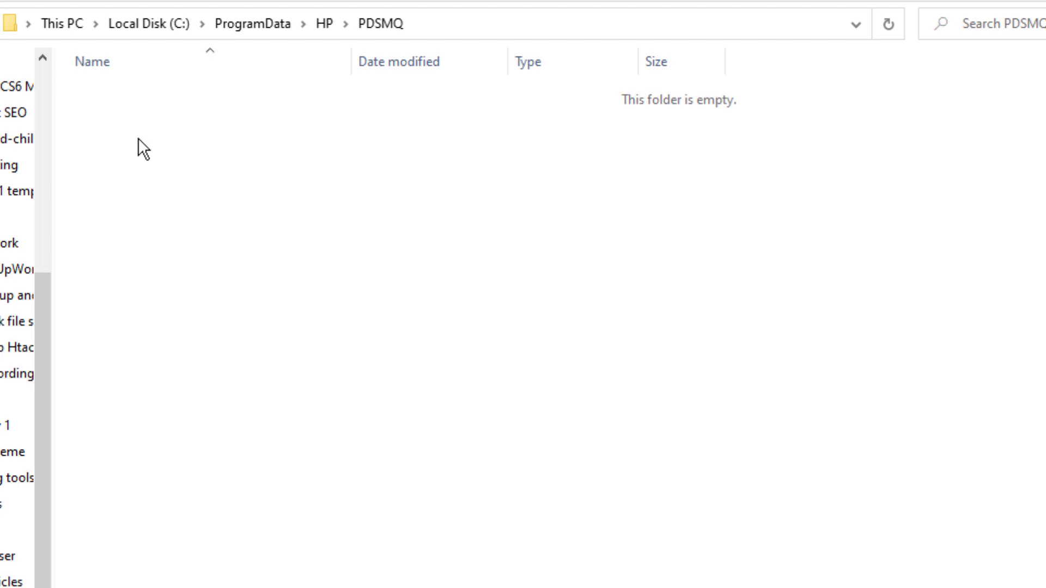
key(alt+Left)
Check the NCCOM folder and its TypeLib subfolder, and return to the root of Local Disk (C:)
double_click(138, 120)
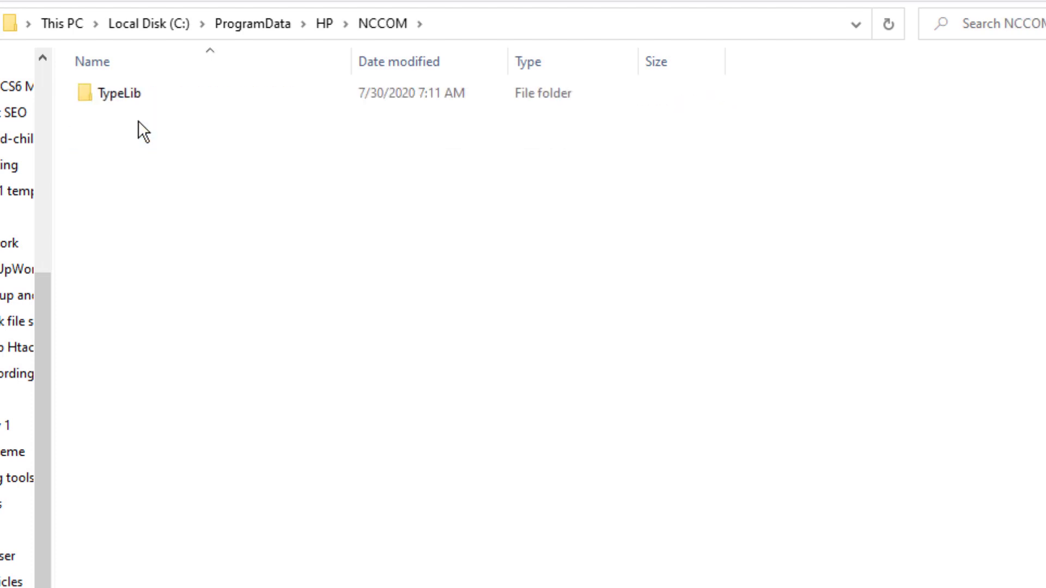
double_click(136, 97)
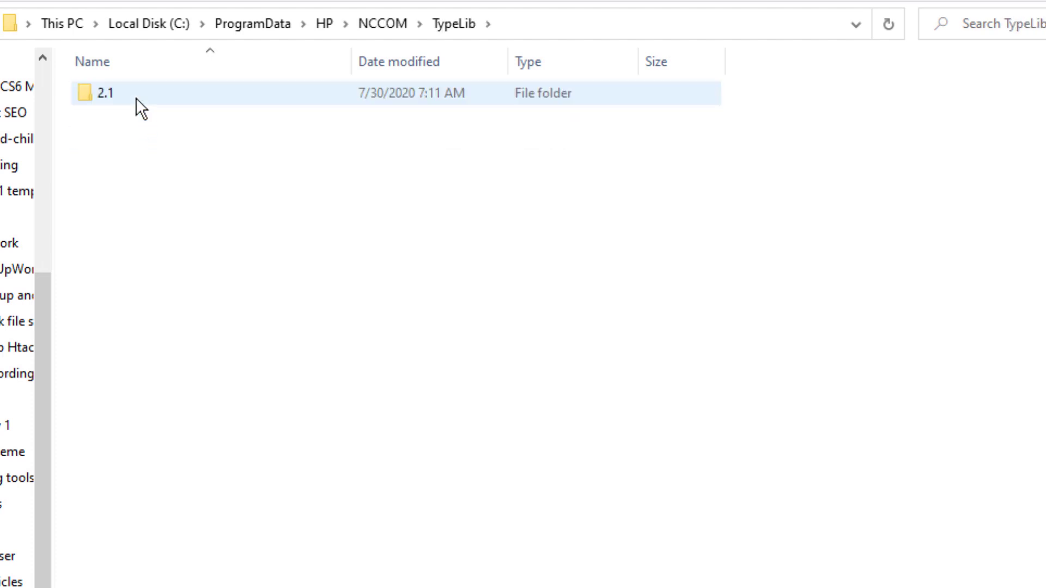
key(alt+Left)
key(alt+Left)
key(alt+Left)
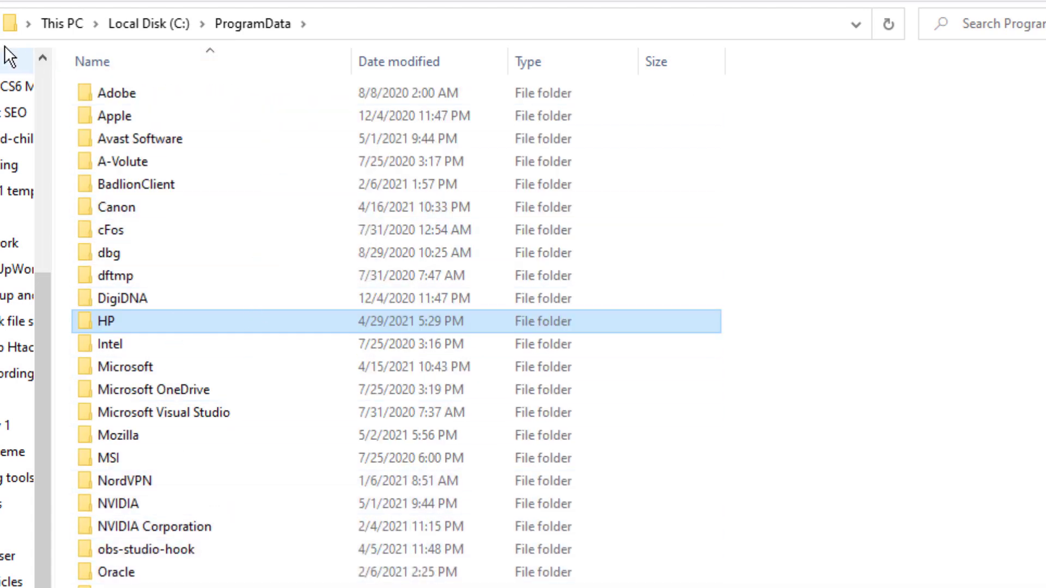
key(alt+Left)
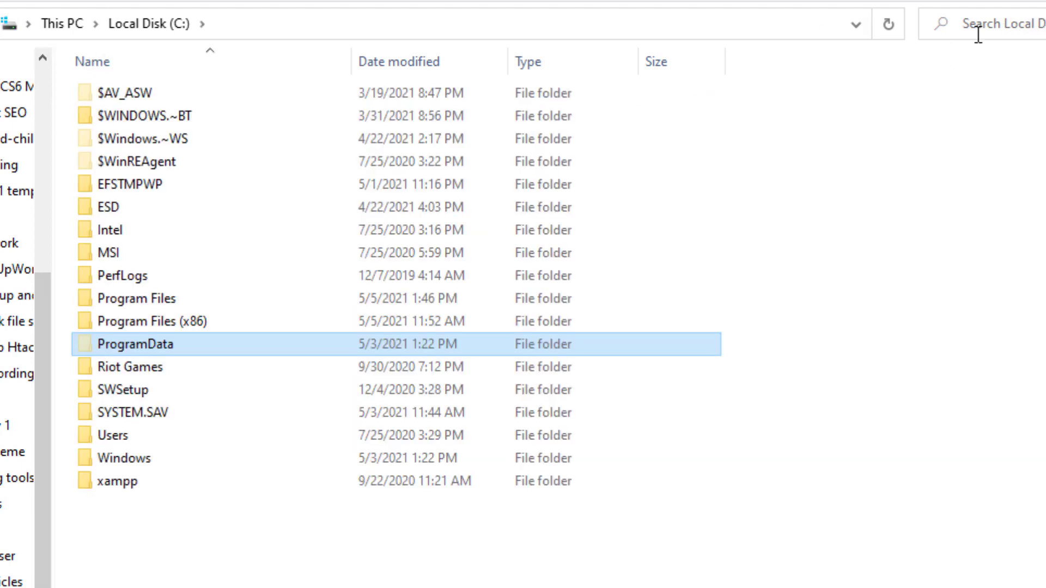
Search the entire Local Disk (C:) for "Omen"
click(1043, 23)
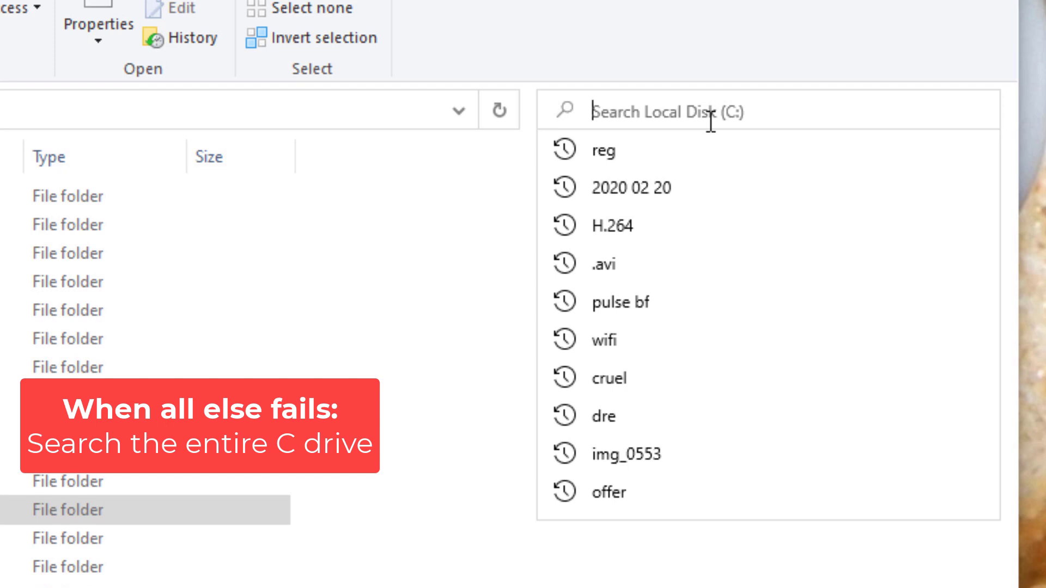
text(omen)
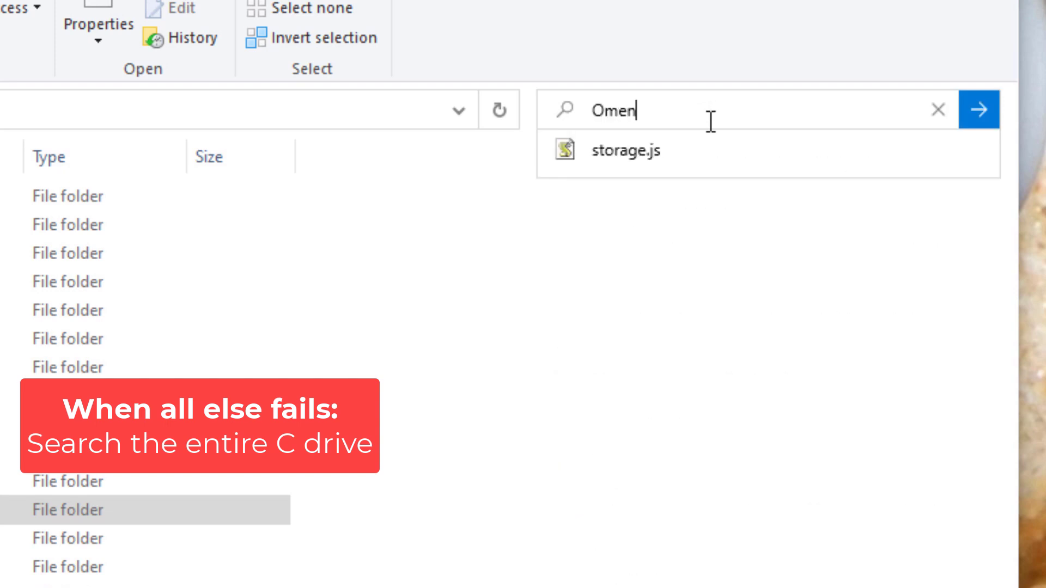
key(Return)
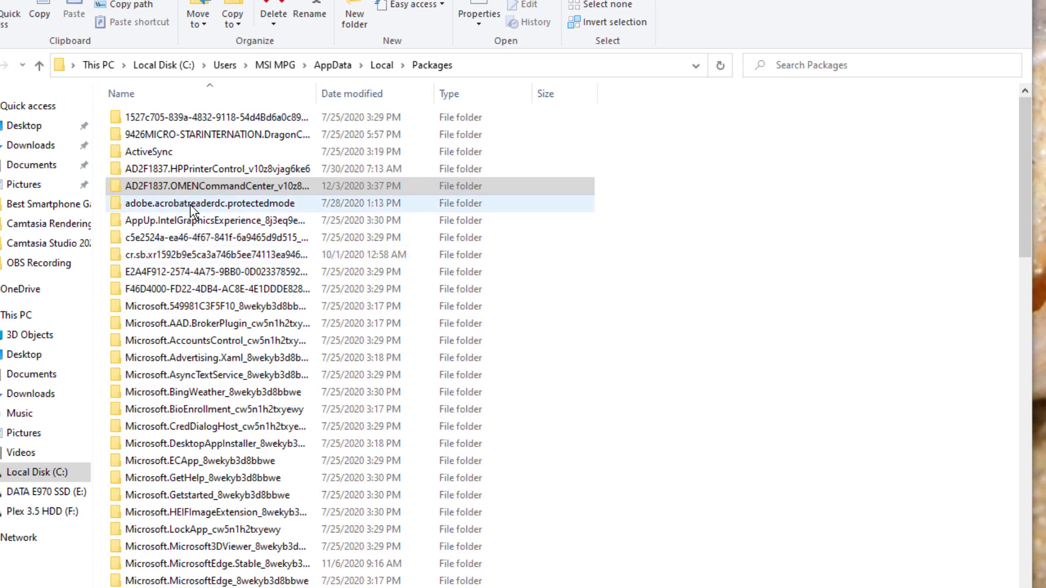
Open the AD2F1837.OMENCommandCenter_v10z8vjag6ke6 folder in Packages to check its contents, and return to Packages
click(201, 192)
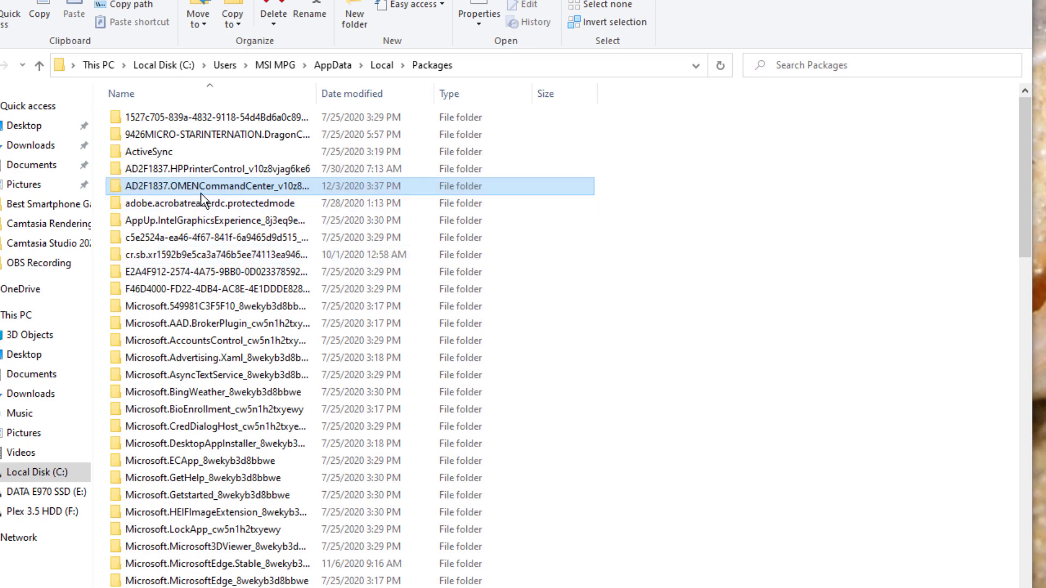
right_click(201, 191)
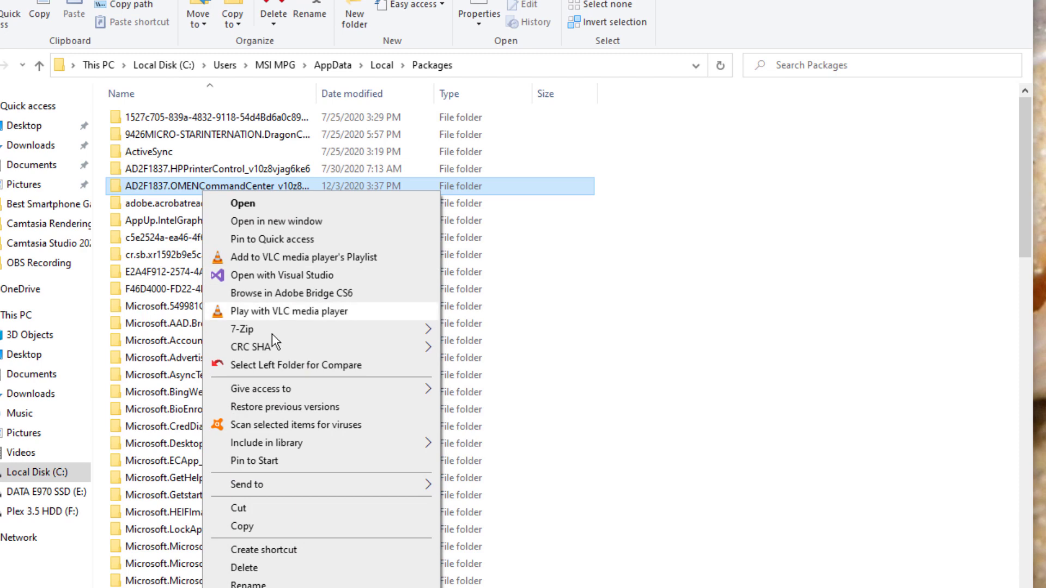
click(159, 189)
double_click(159, 189)
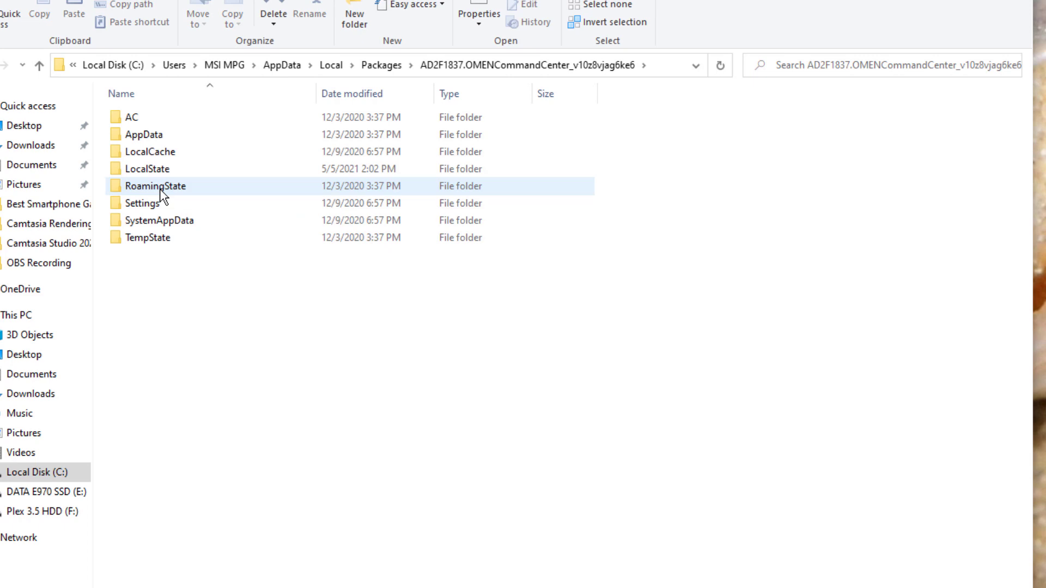
key(alt+Left)
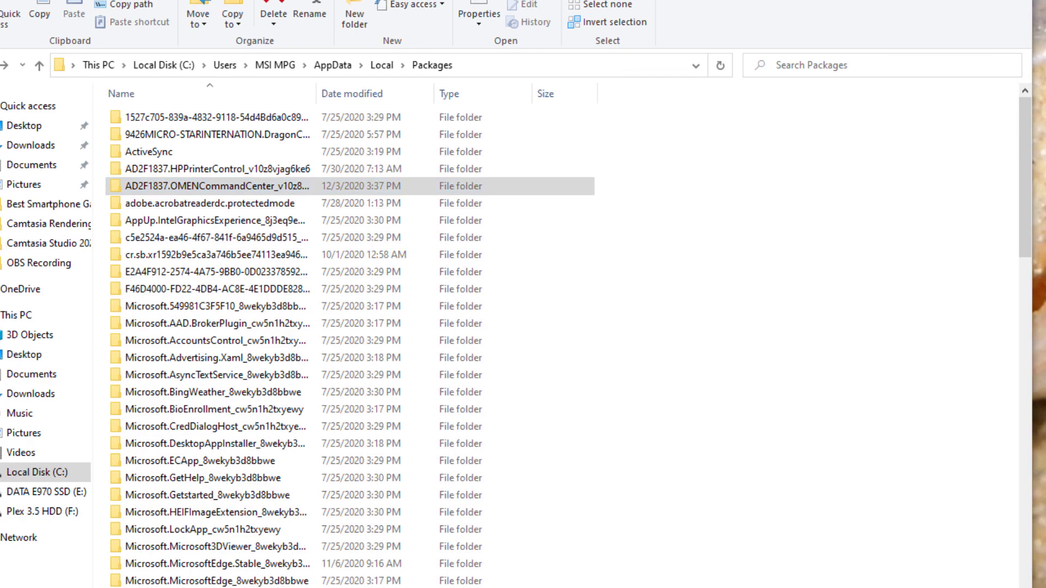
key(Escape)
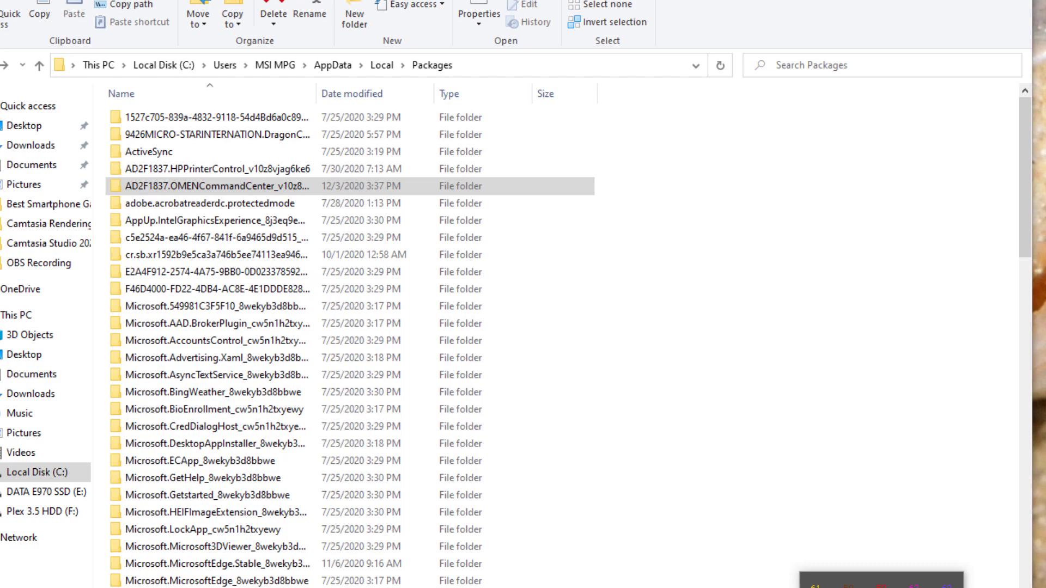
Try to delete the AD2F1837.OMENCommandCenter_v10z8vjag6ke6 folder from Packages, retrying once
right_click(252, 192)
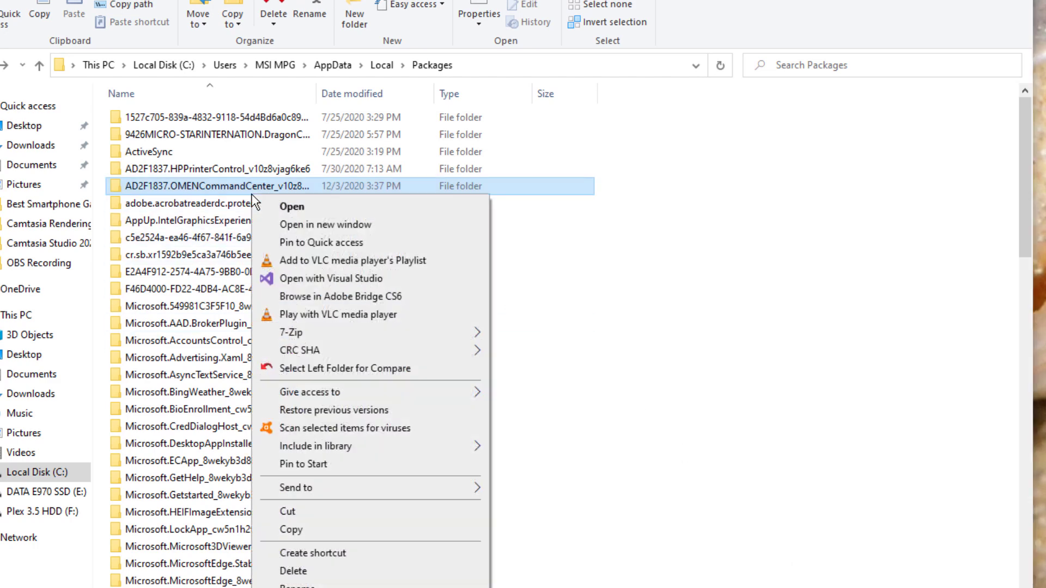
click(323, 571)
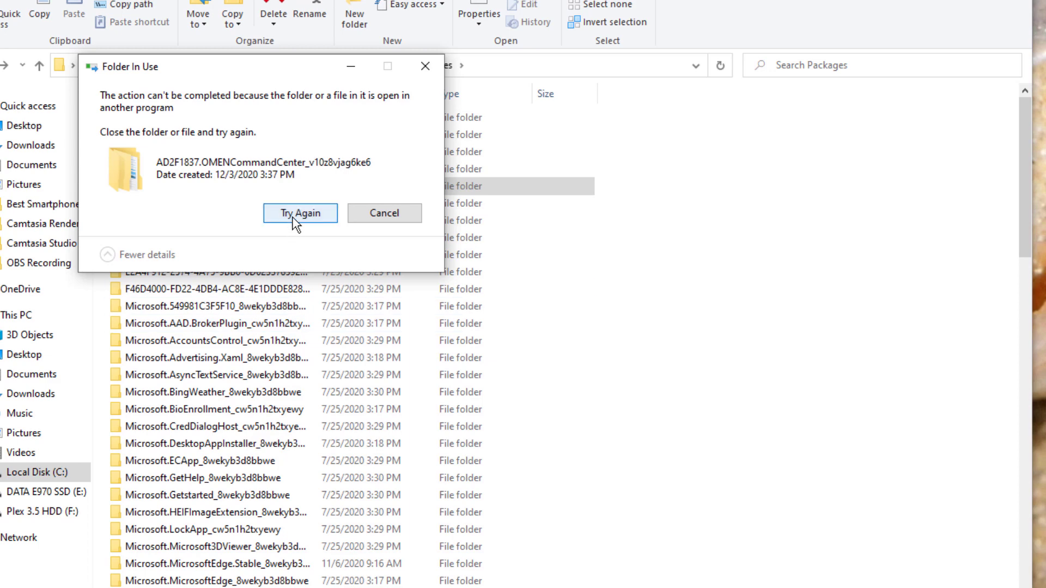
click(296, 220)
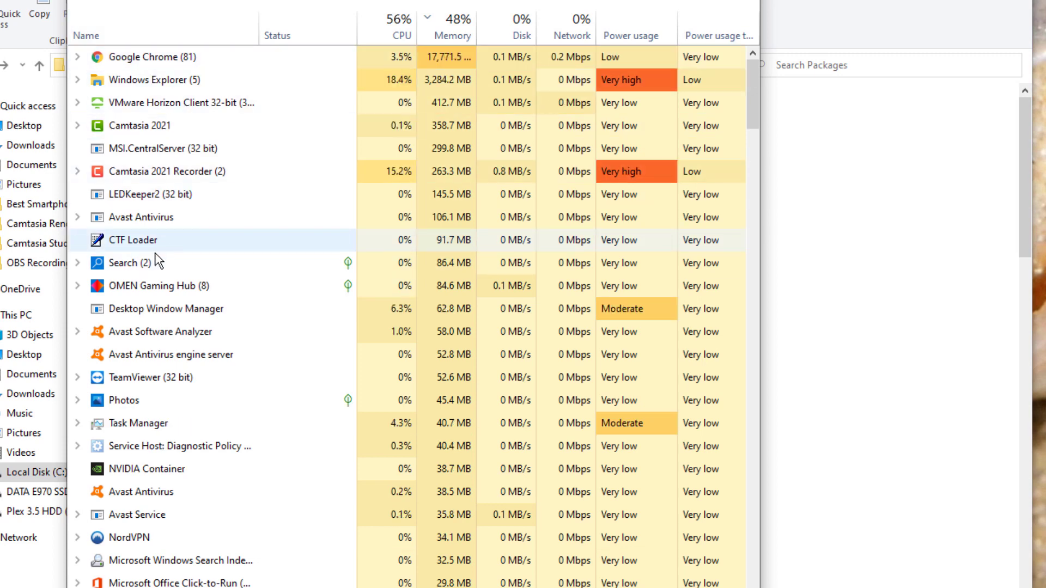
End the OMEN Gaming Hub task in Task Manager and retry deleting the OMENCommandCenter folder
right_click(162, 281)
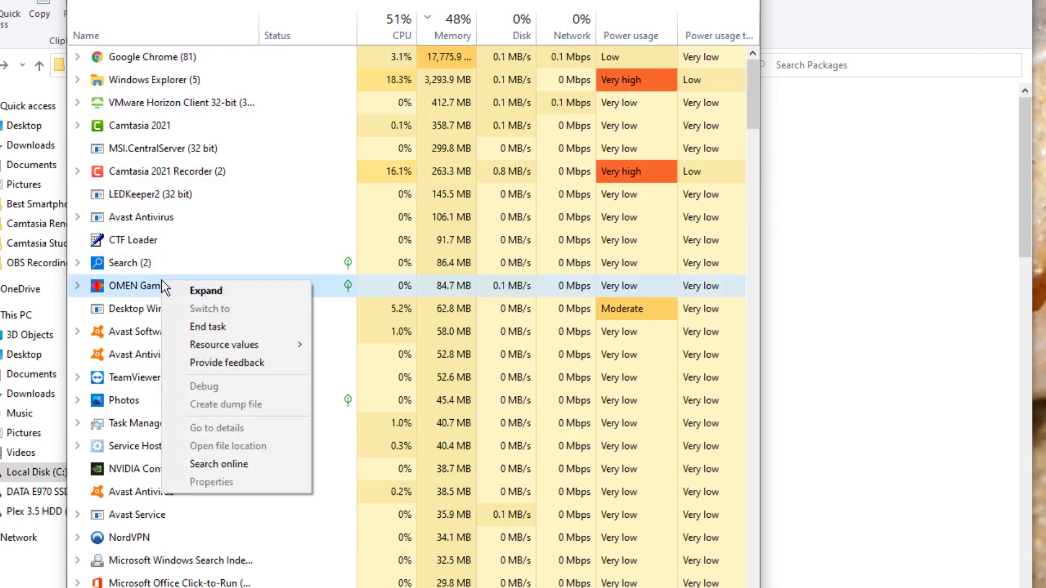
click(228, 327)
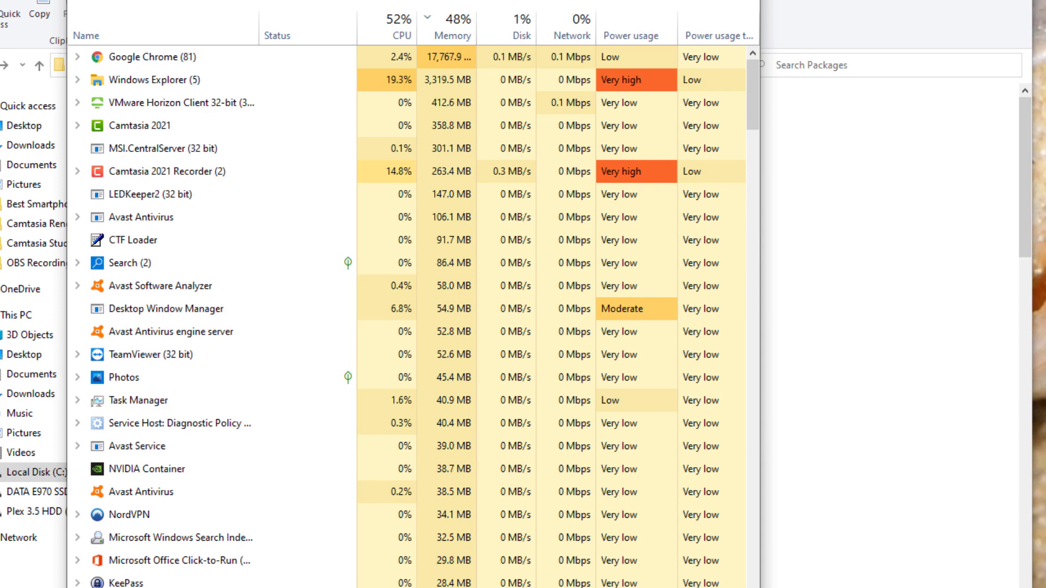
key(alt+F4)
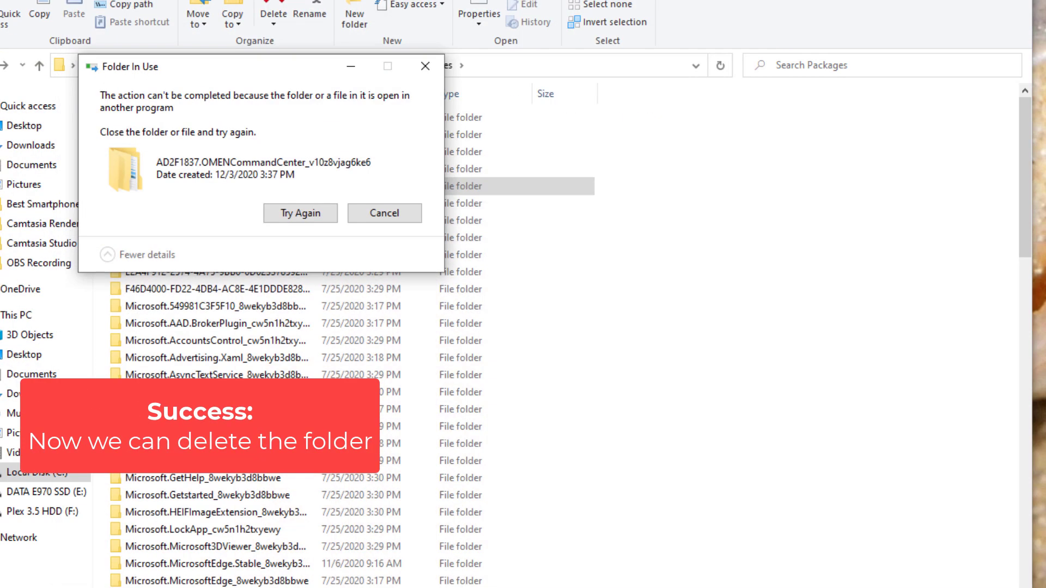
click(301, 213)
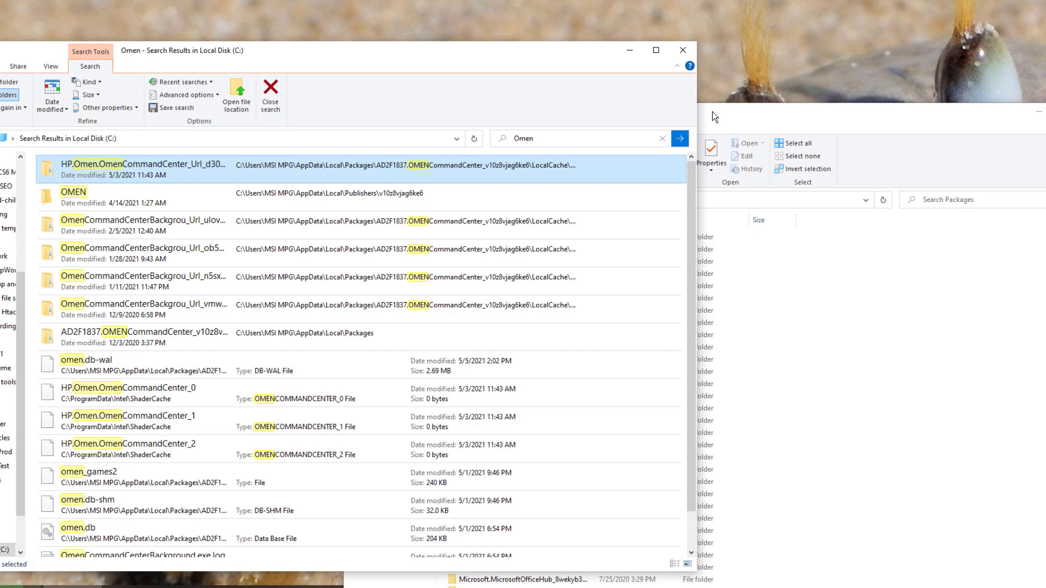
Open the Publishers folder in AppData\Local, as listed in the search results, and delete its v10z8vjag6ke6 folder
click(713, 113)
drag(725, 111, 724, 60)
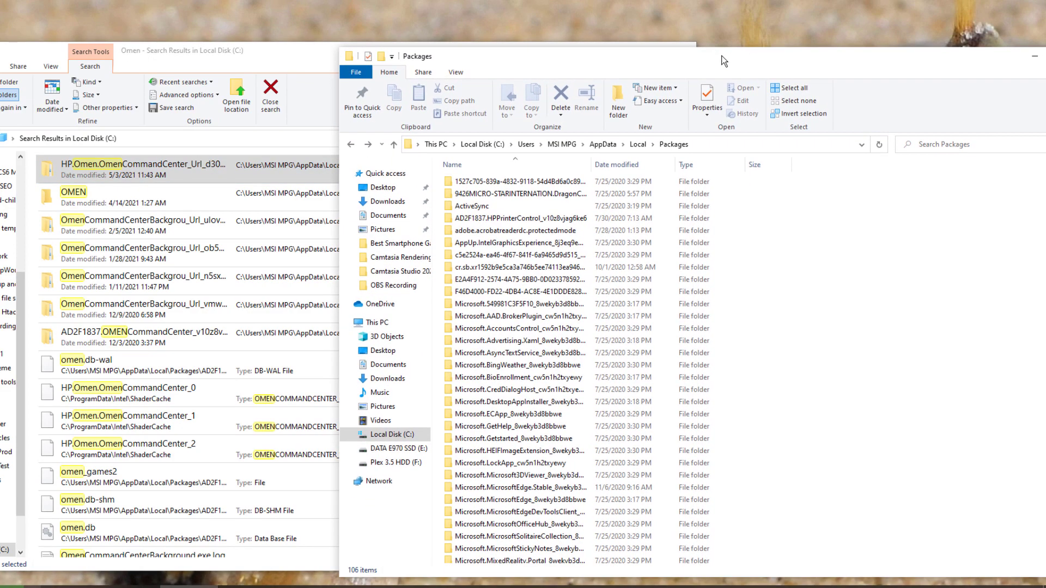
click(300, 193)
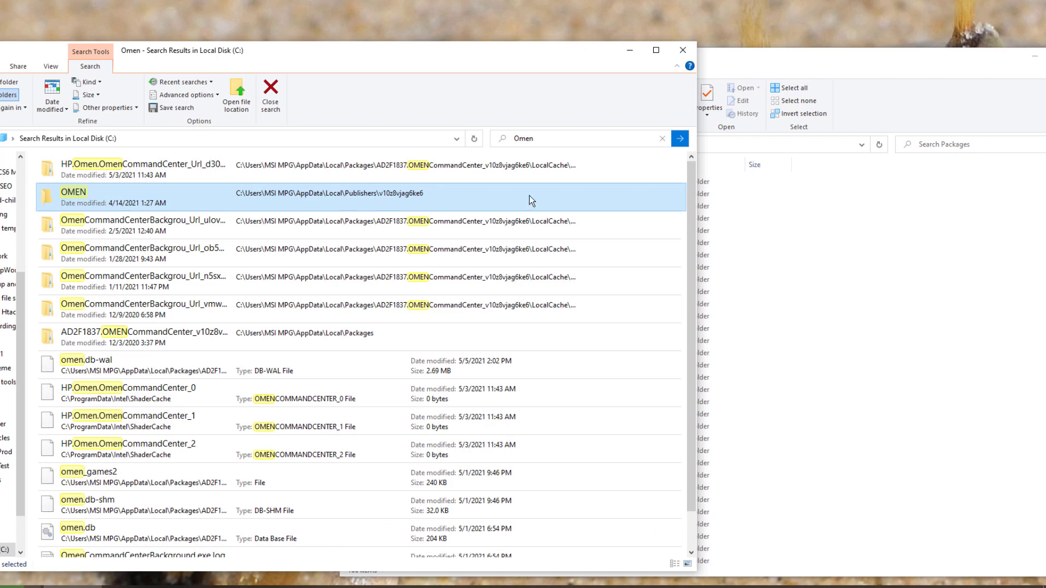
click(893, 249)
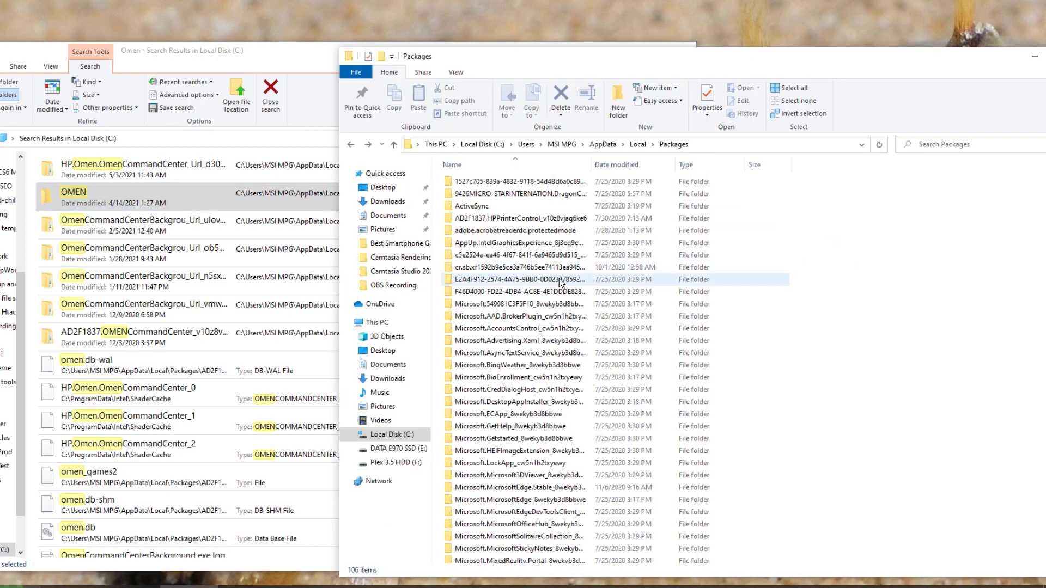
key(alt+Up)
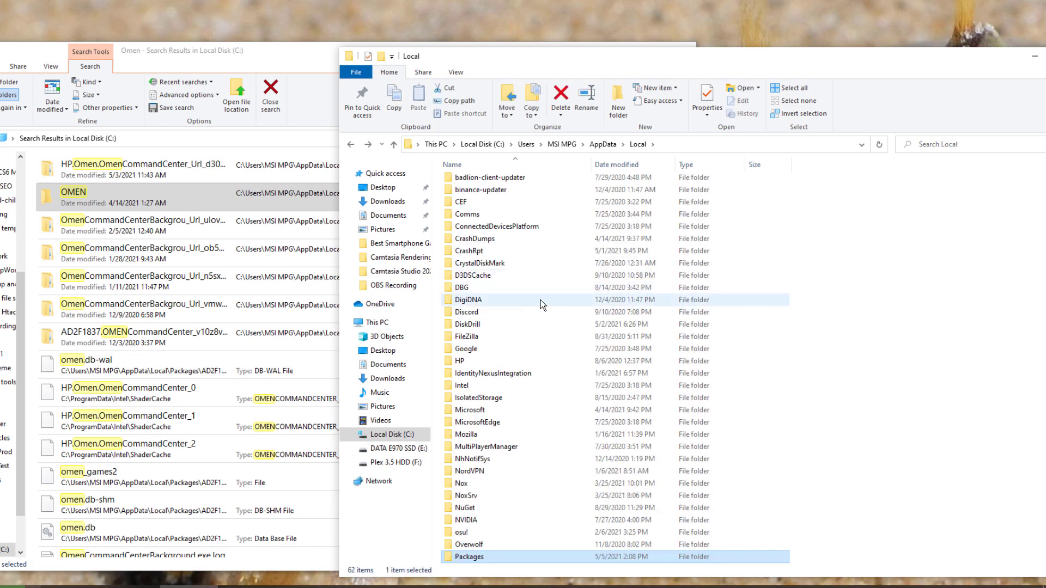
scroll(503, 449, down, 4)
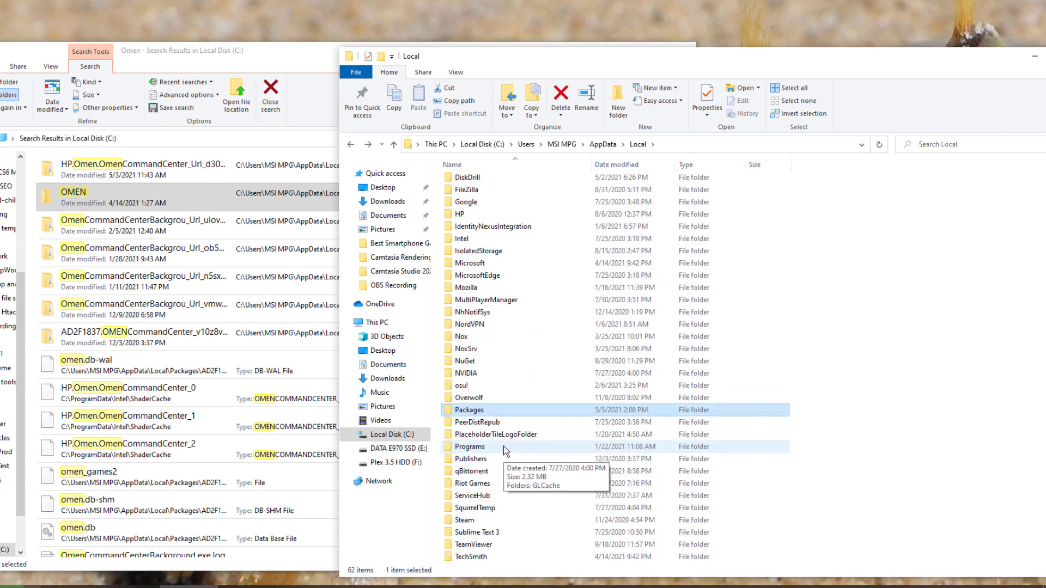
double_click(505, 459)
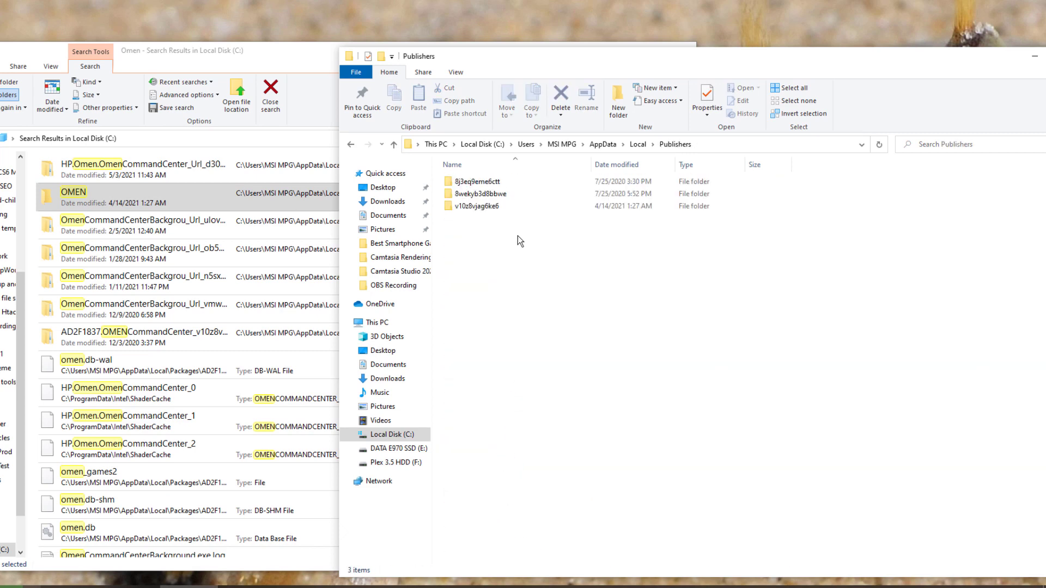
drag(492, 67, 667, 47)
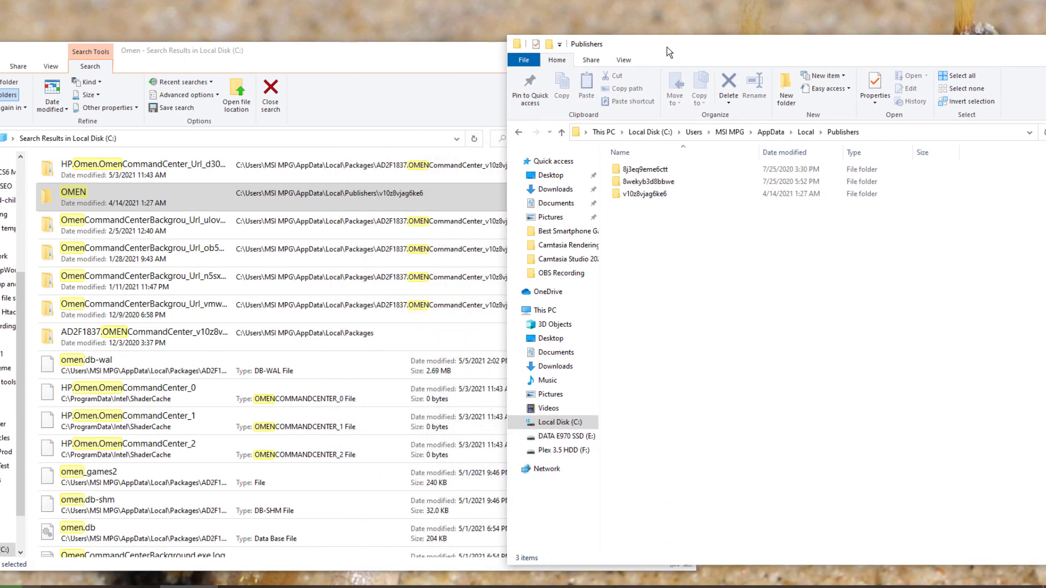
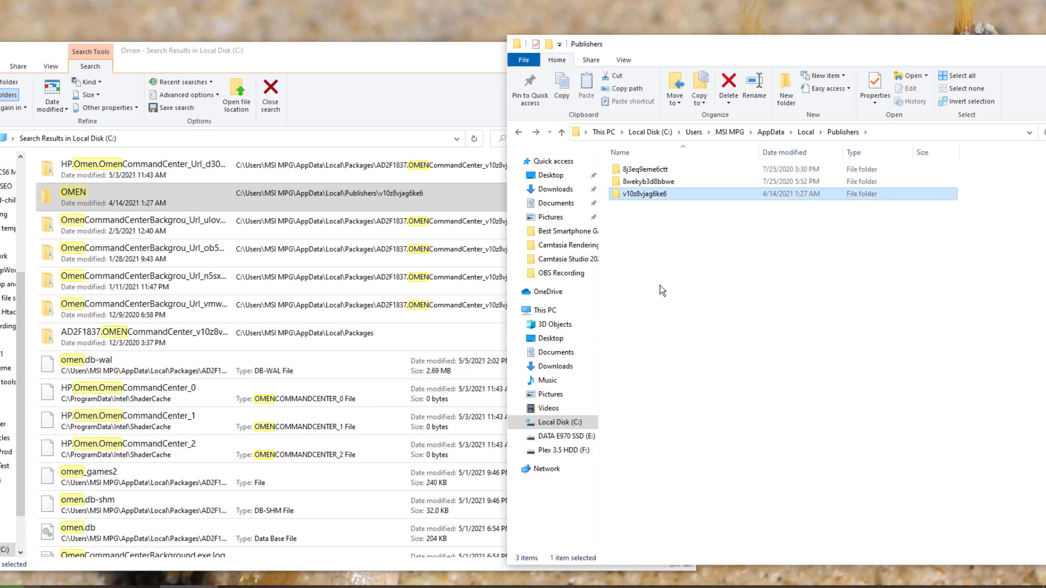
key(Delete)
Check the remaining 8wekyb3d8bbwe and 8j3eq9eme6ctt folders in Publishers, and return to the Local folder
double_click(659, 182)
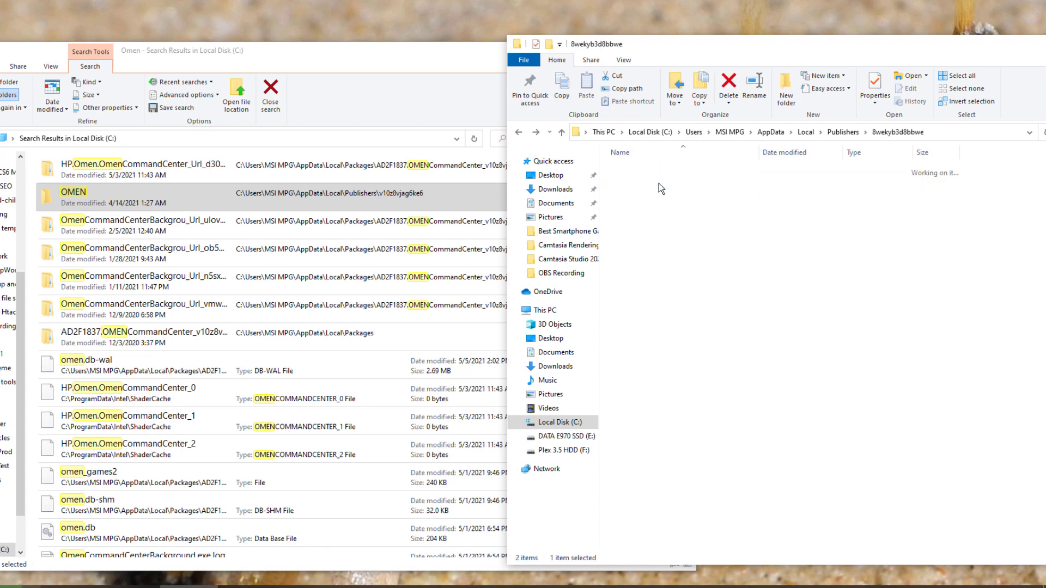
key(alt+Left)
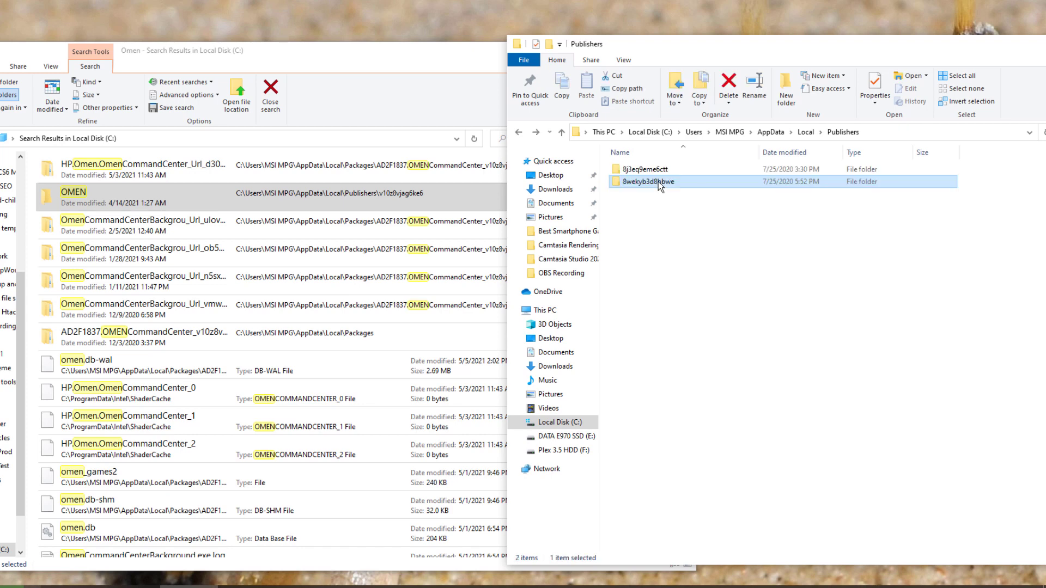
double_click(658, 182)
click(653, 172)
double_click(653, 172)
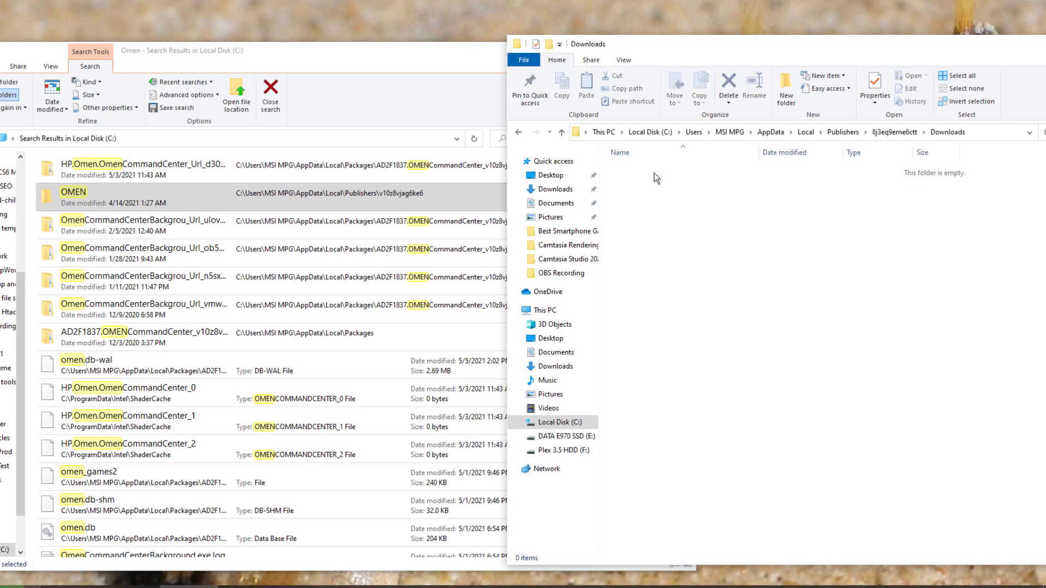
key(alt+Left)
key(alt+Left)
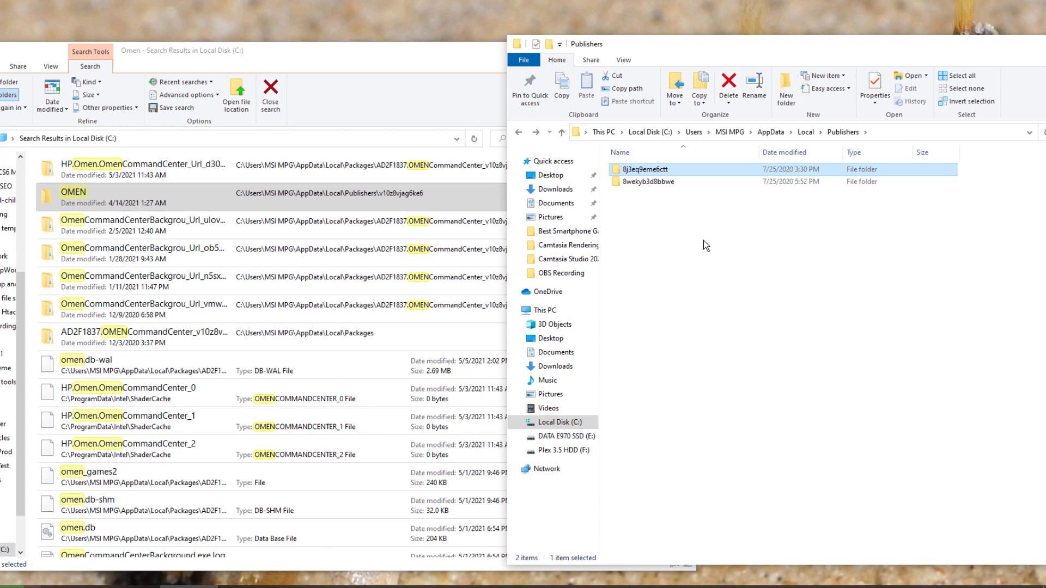
key(BackSpace)
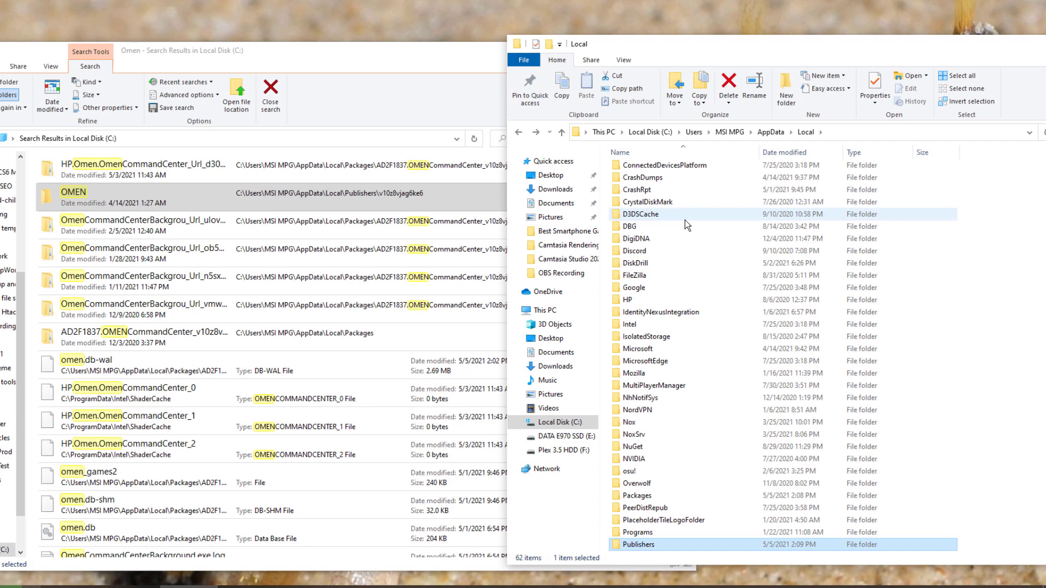
Open the Packages folder in AppData\Local and search it for "omen"
click(253, 203)
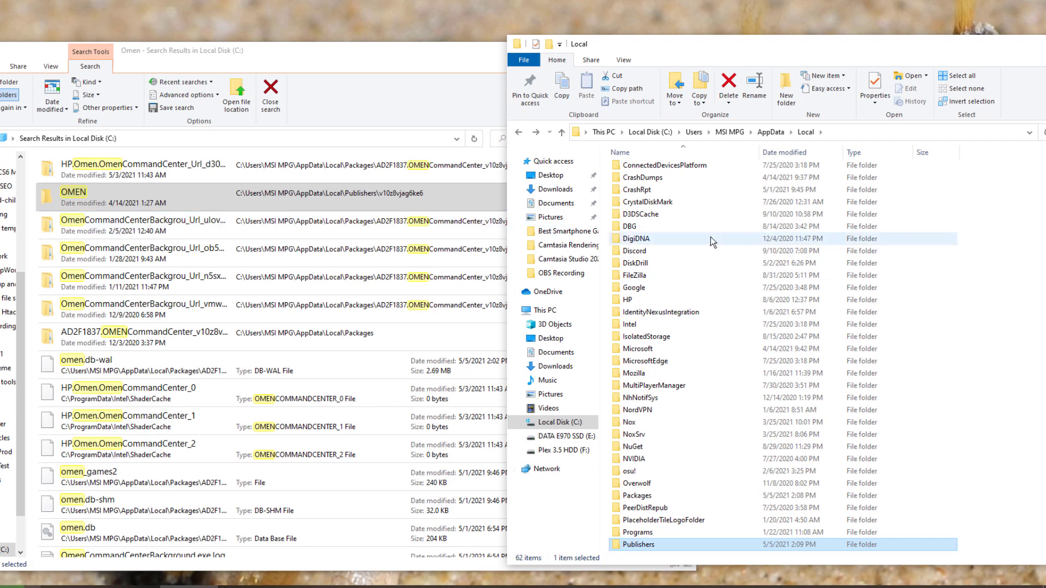
double_click(654, 494)
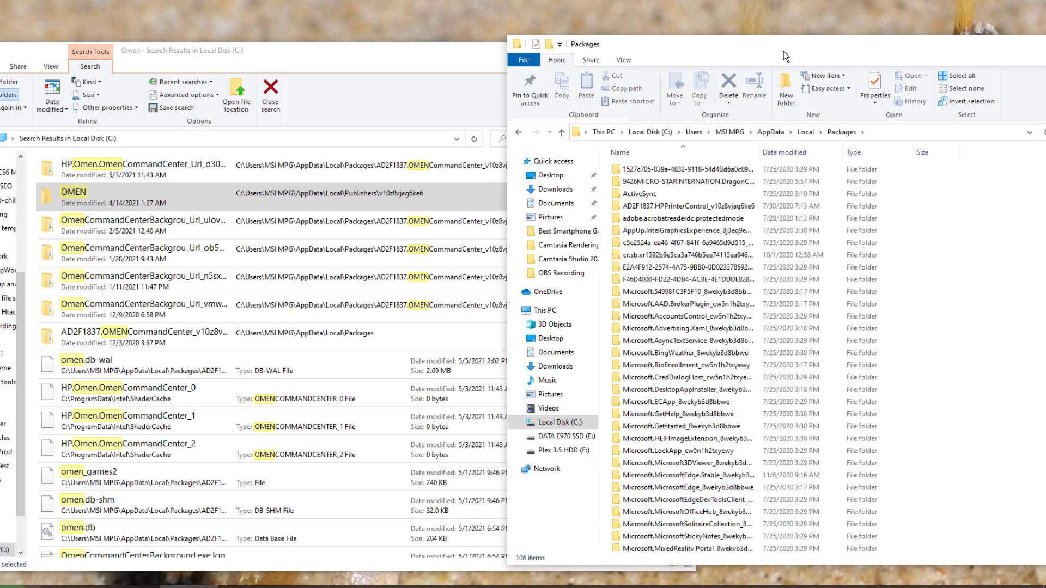
drag(783, 50, 523, 45)
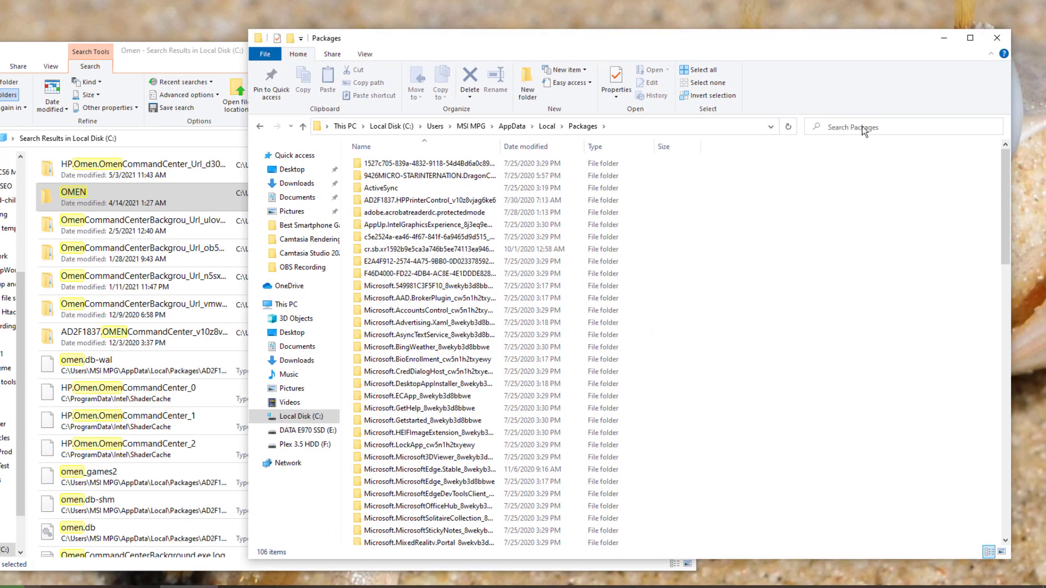
click(904, 124)
text(omen)
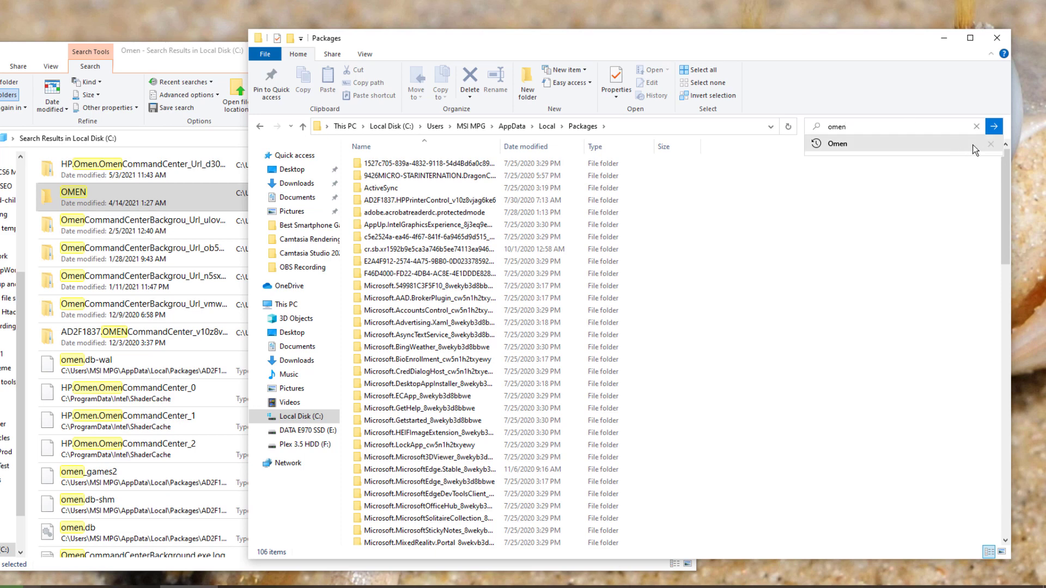
key(Return)
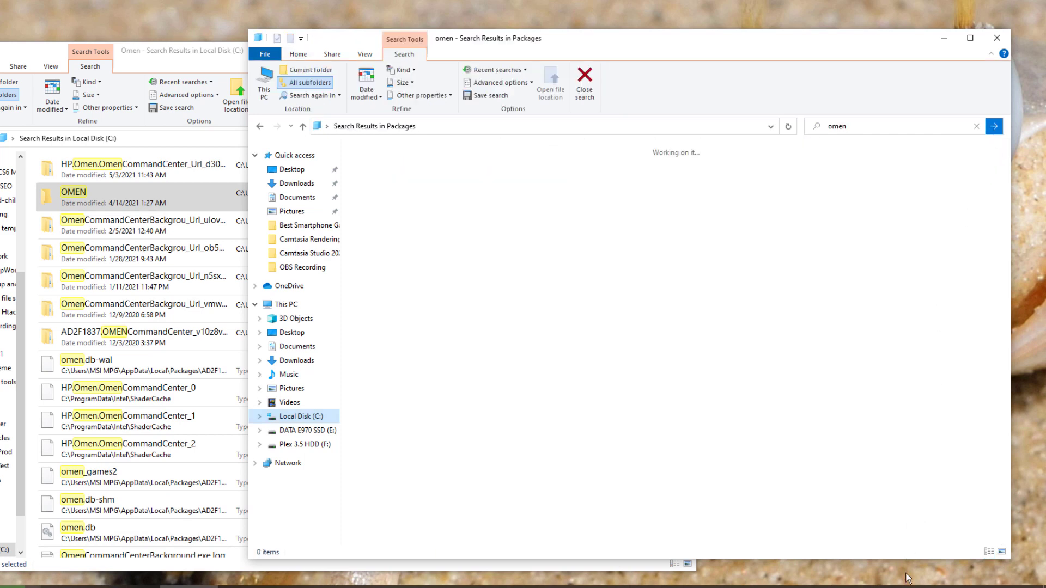
click(928, 587)
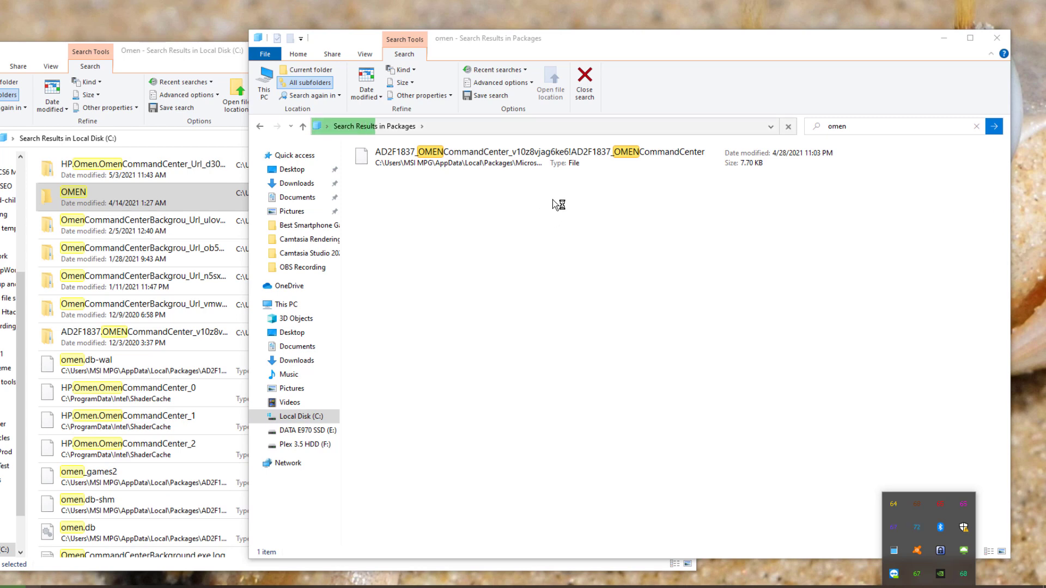
Try to delete the AD2F1837_OMENCommandCenter file found in Packages, retry once, and cancel the deletion
click(506, 169)
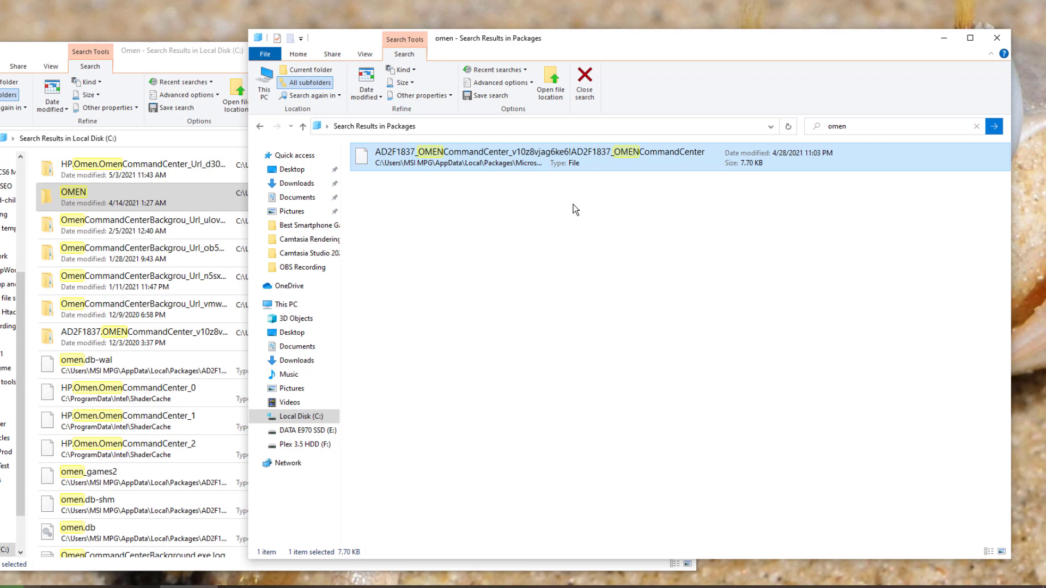
click(490, 186)
click(490, 166)
right_click(476, 166)
click(502, 343)
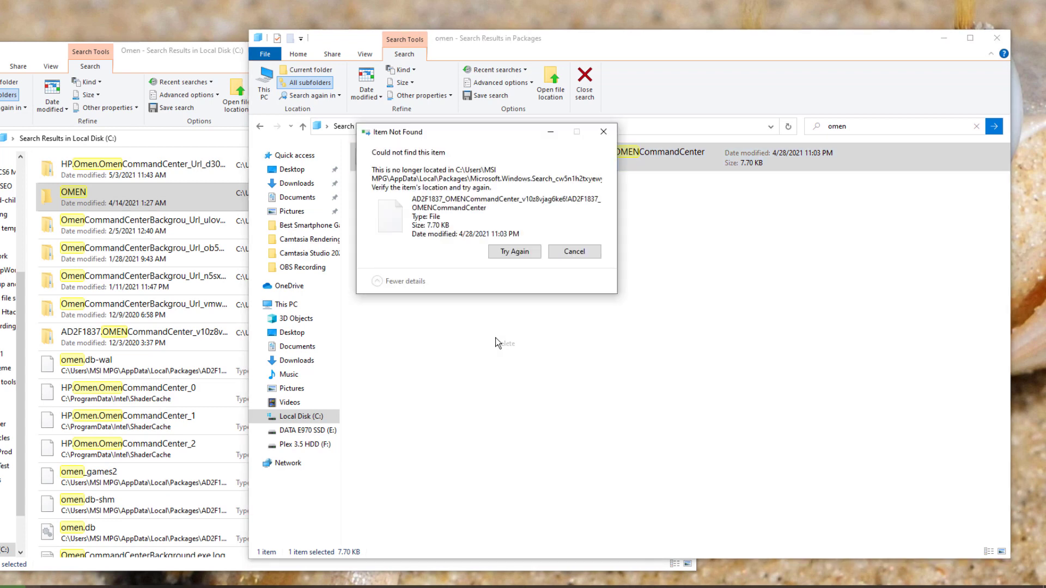
click(509, 252)
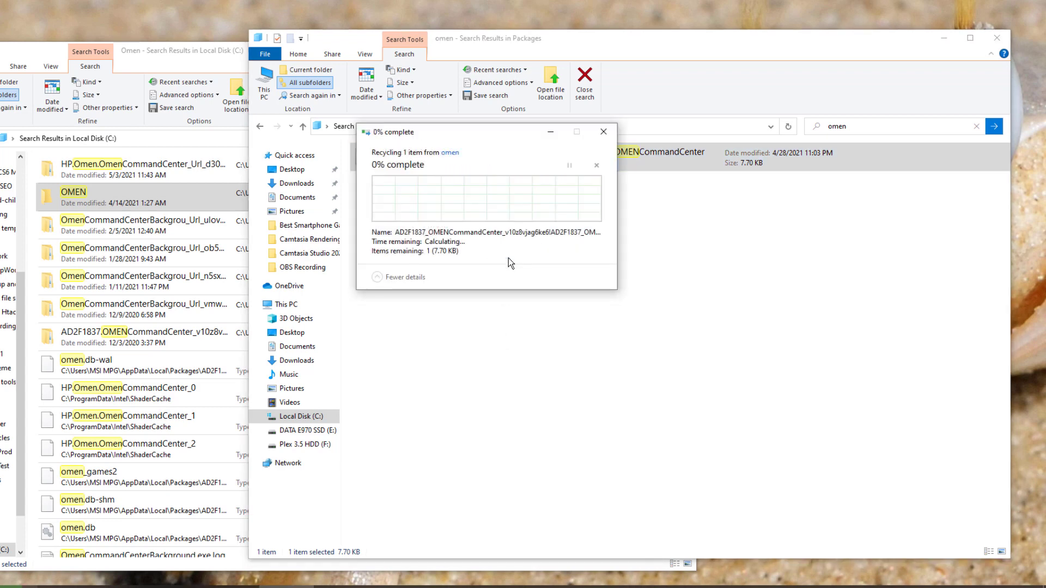
click(571, 251)
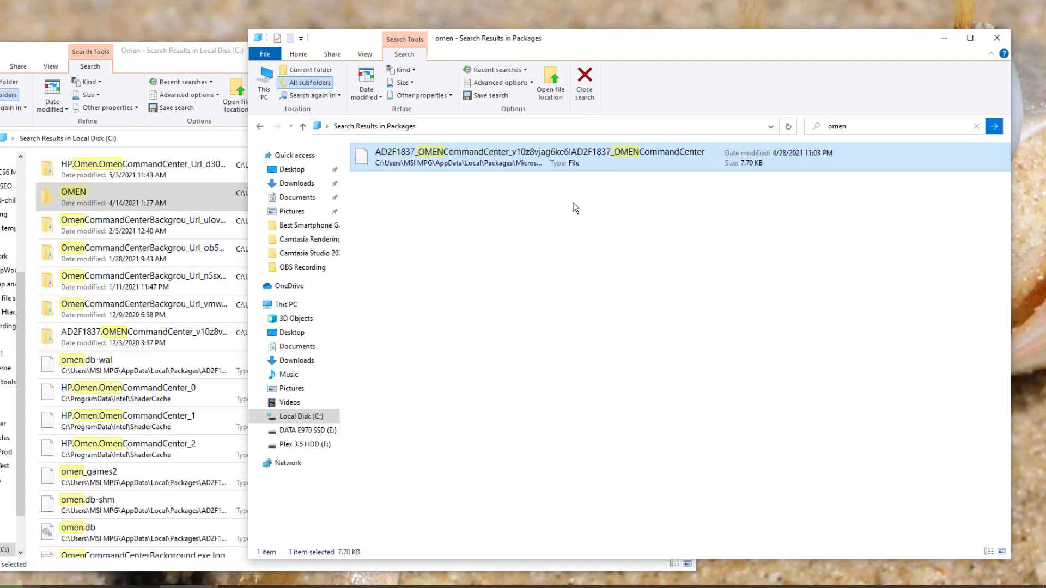
Return to the Packages folder and look through it for the OMEN folders listed in the C: drive search results
key(BackSpace)
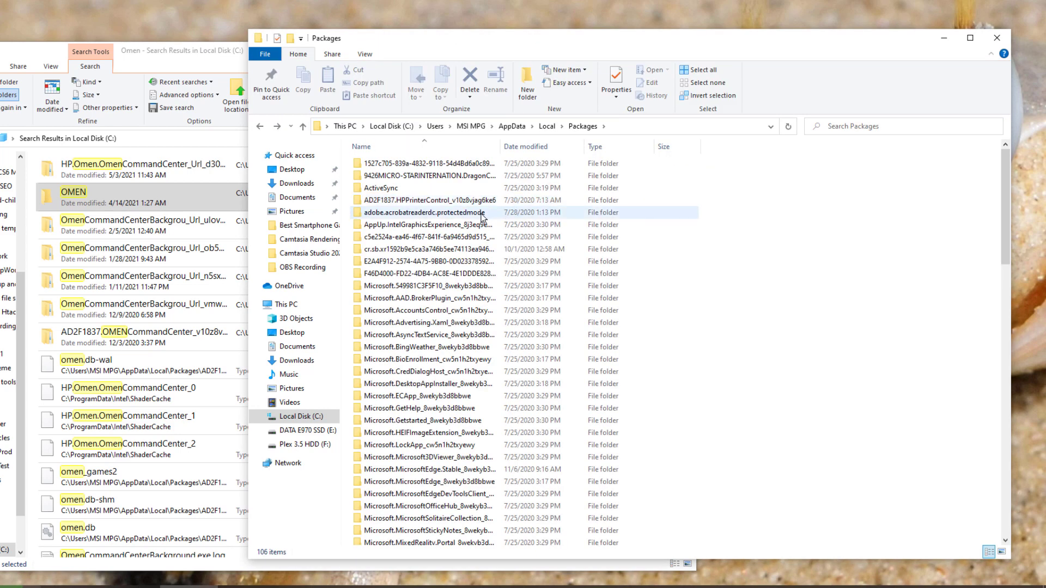
click(191, 201)
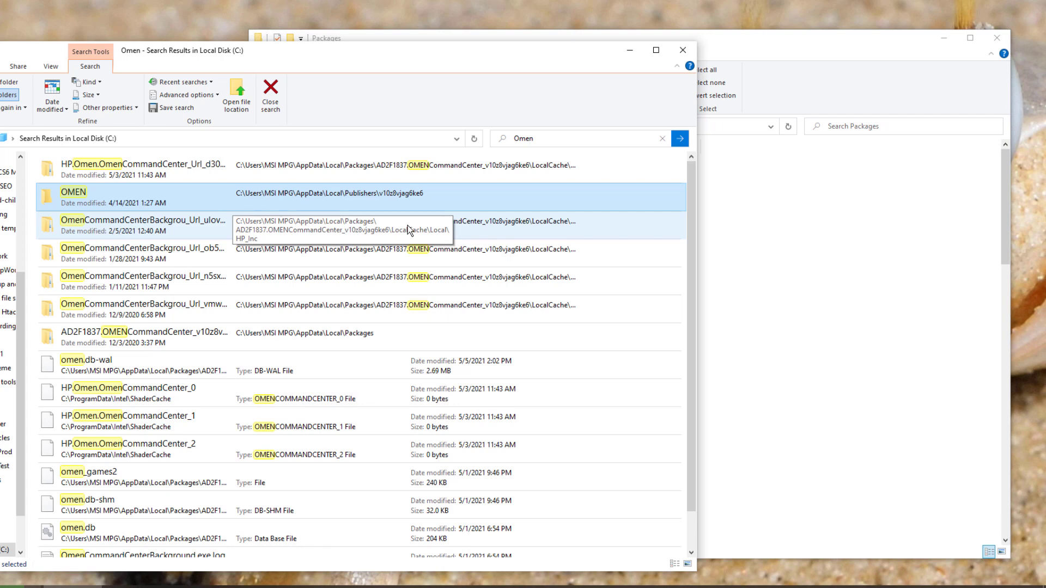
click(815, 244)
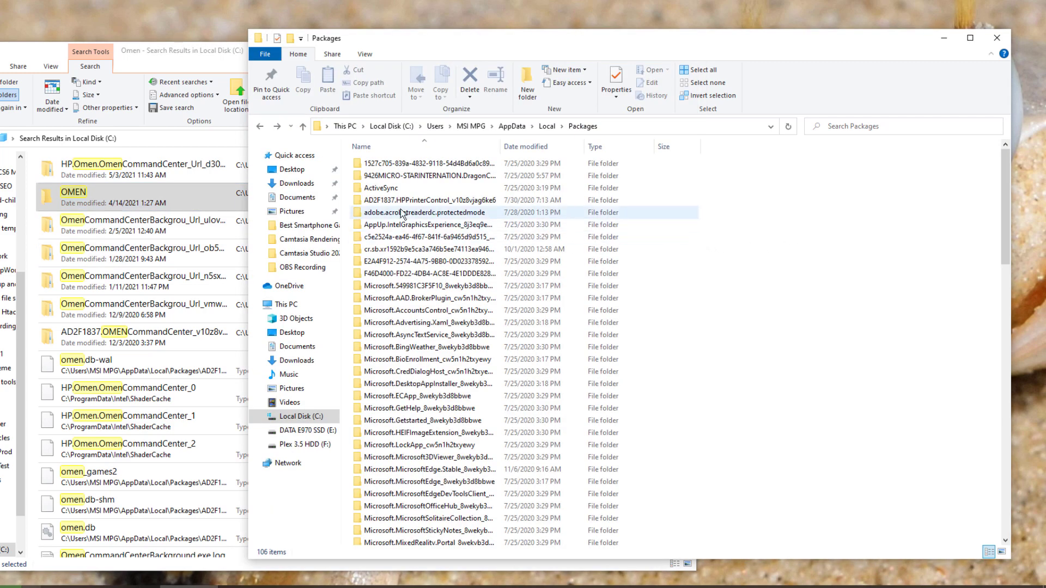
click(199, 203)
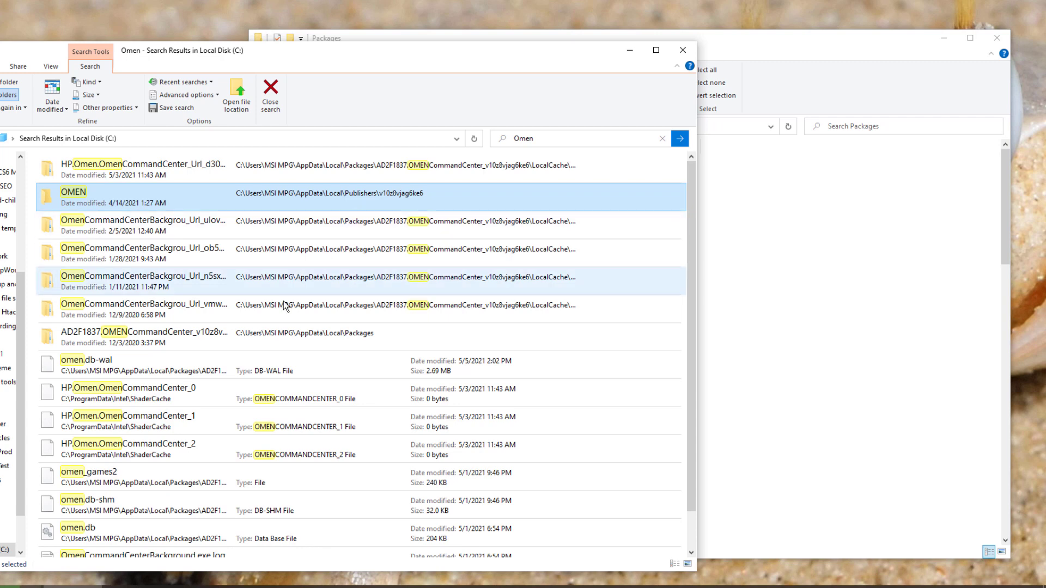
scroll(283, 359, down, 1)
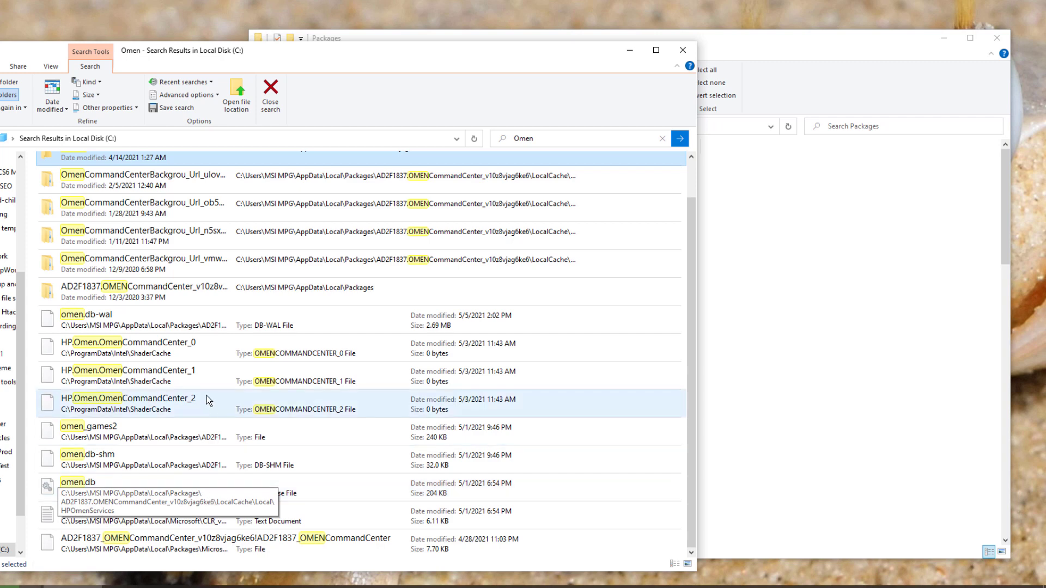
scroll(207, 395, up, 2)
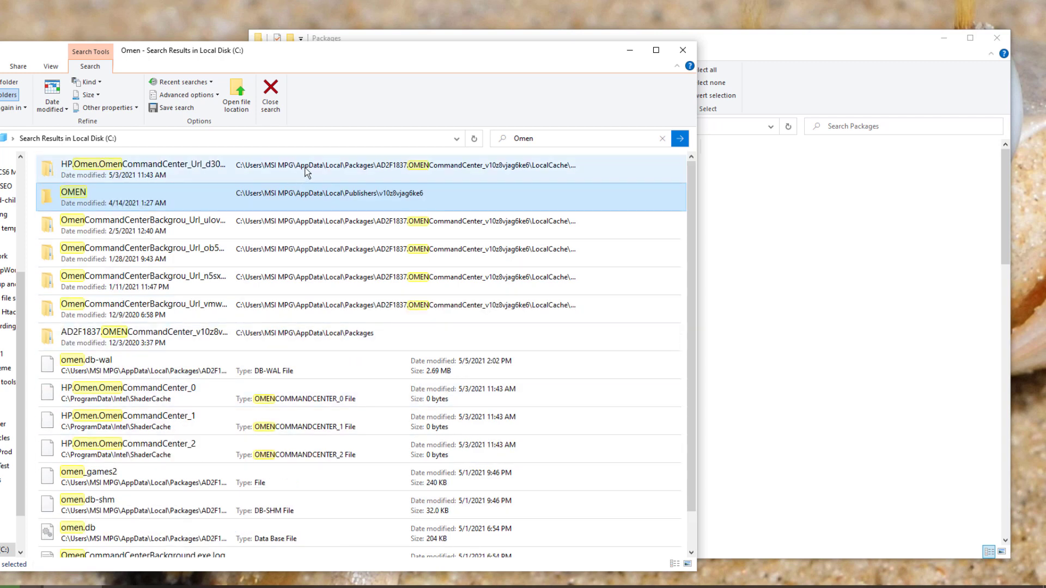
click(786, 230)
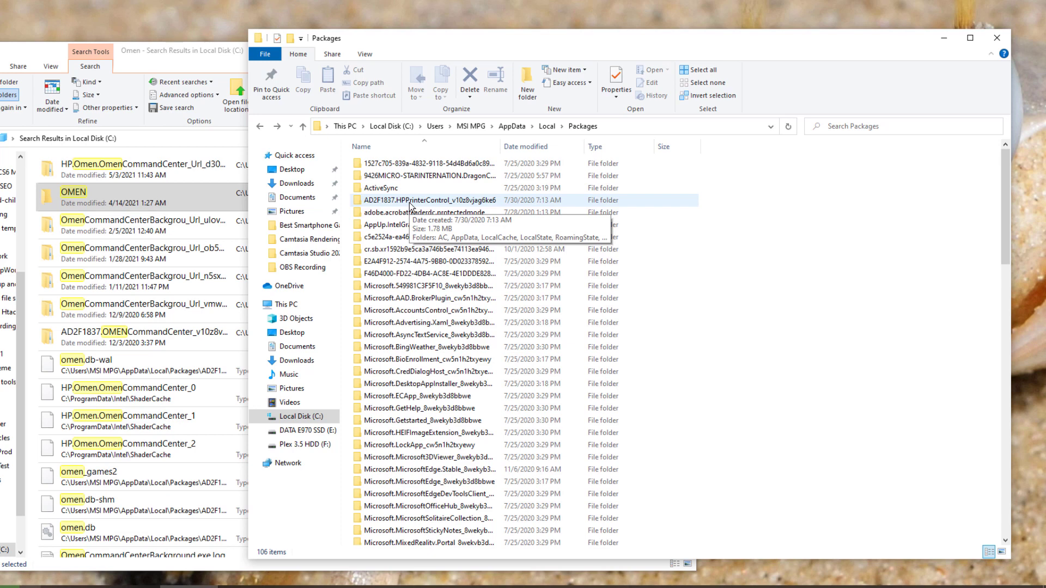
scroll(404, 431, down, 2)
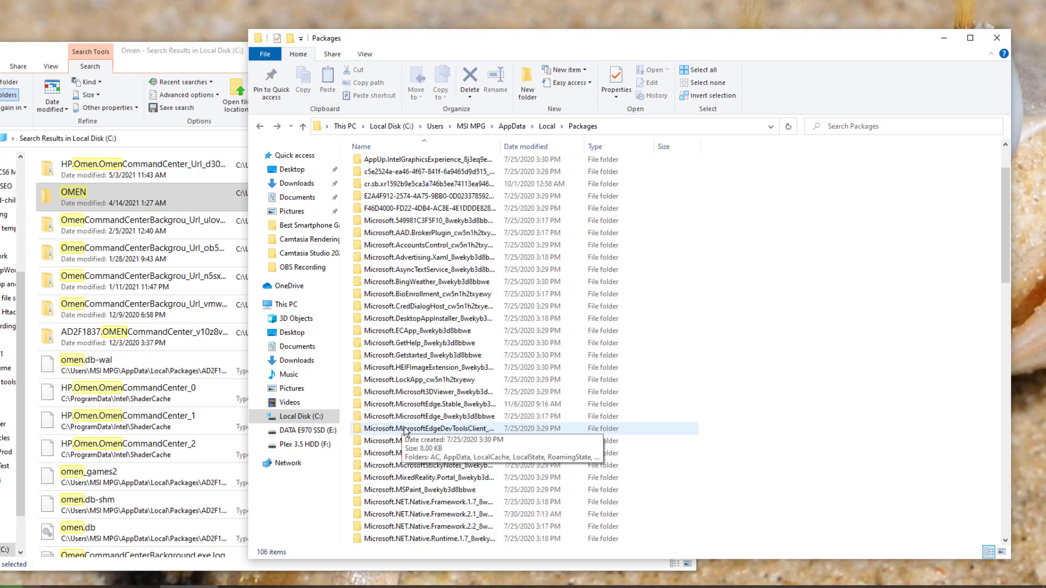
scroll(405, 431, down, 17)
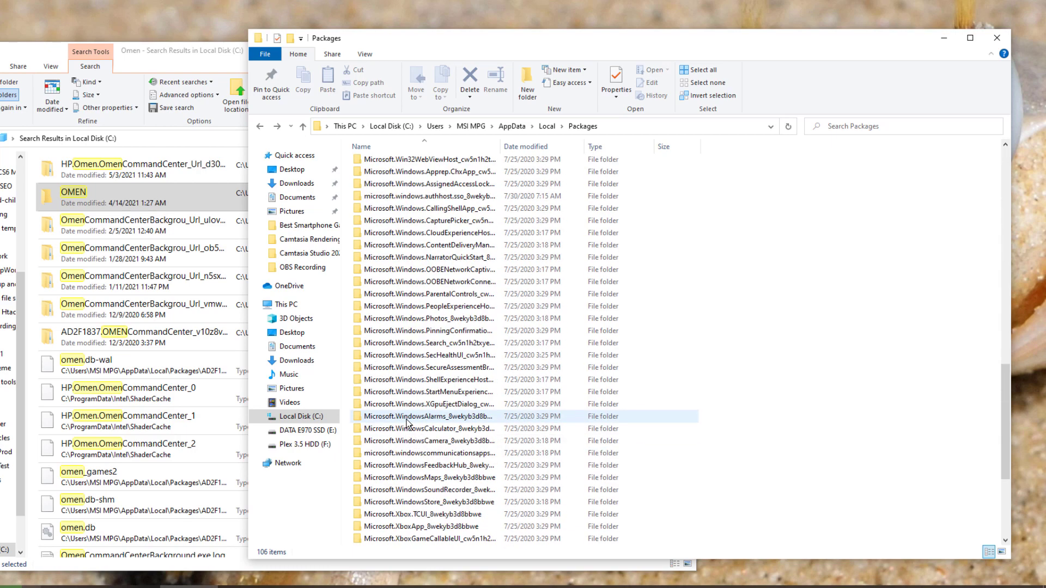
scroll(406, 422, down, 5)
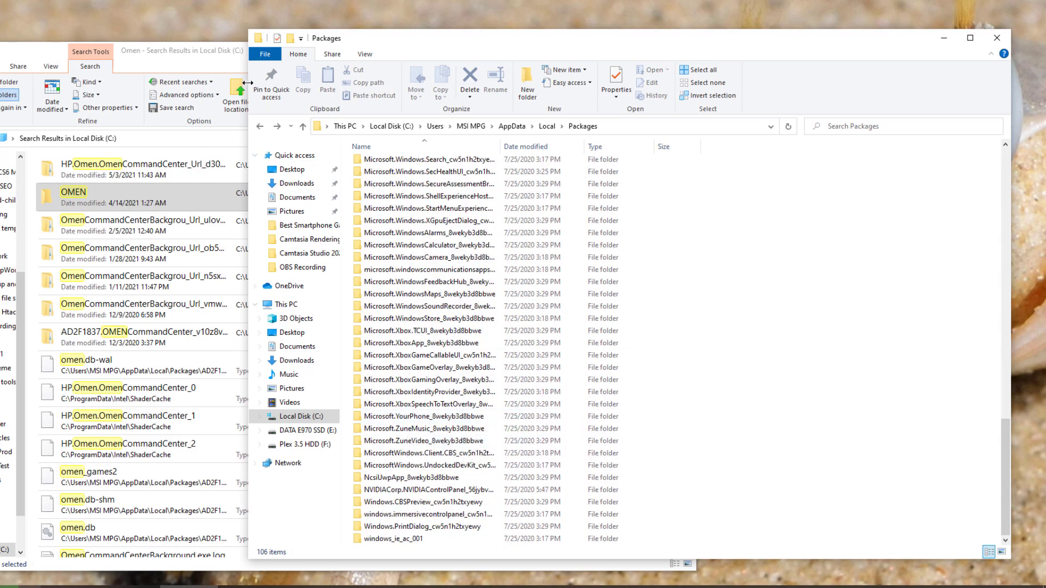
Check the hidden notification-area icons for running background programs, and return to the "Omen" search of the C: drive
click(198, 50)
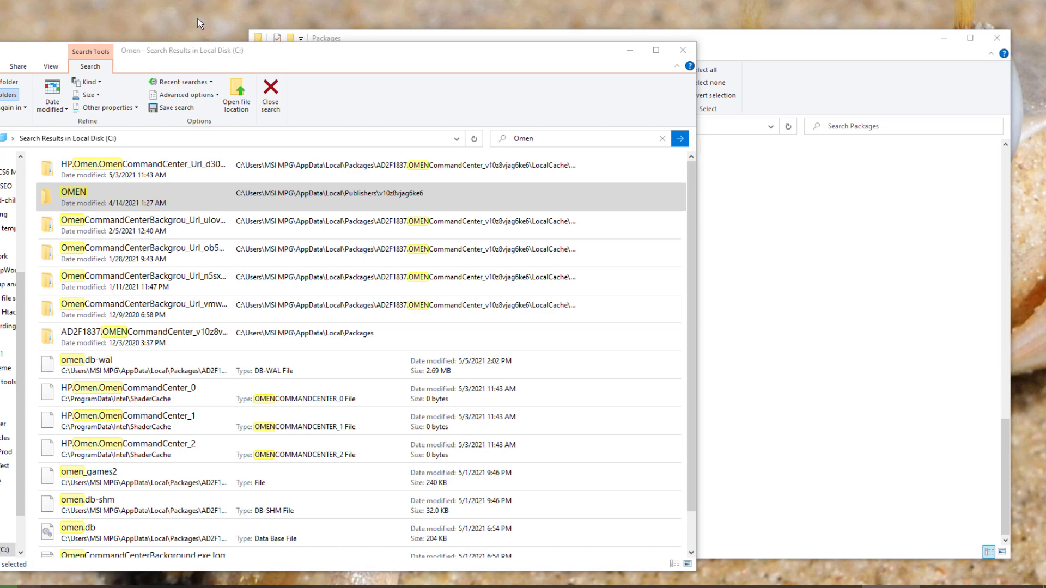
click(929, 587)
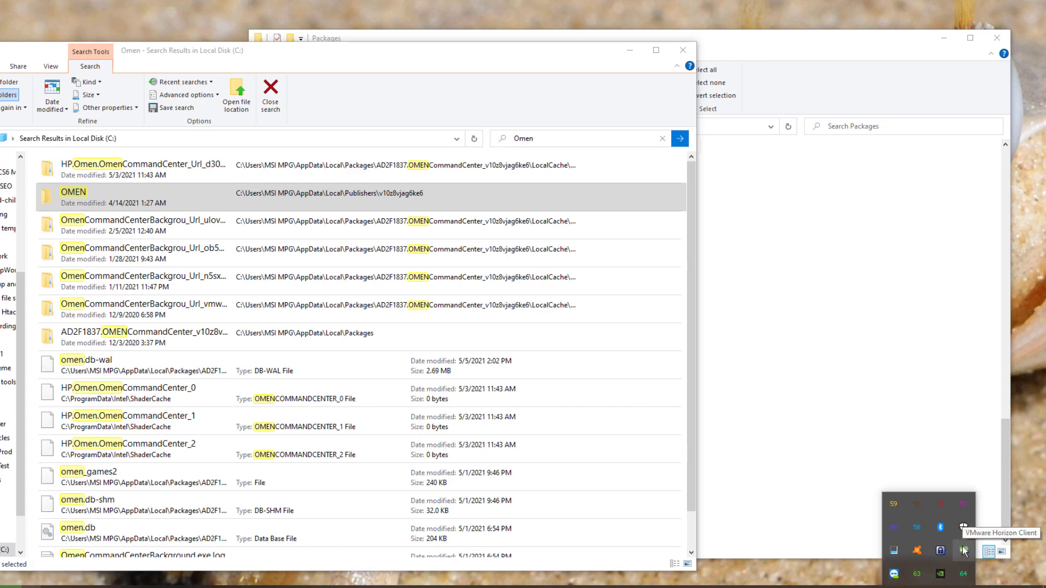
mouse_move(938, 509)
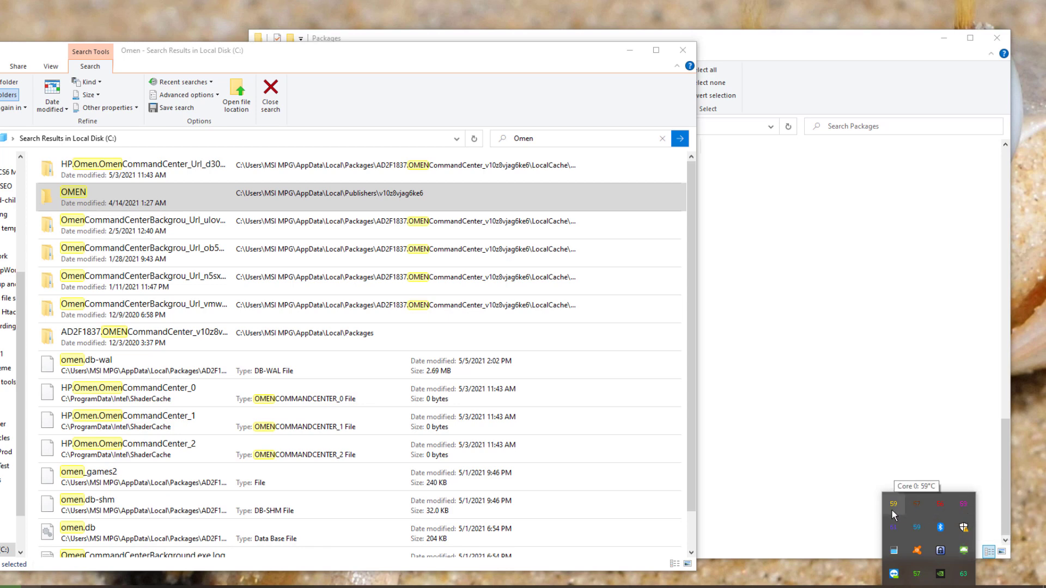
click(678, 139)
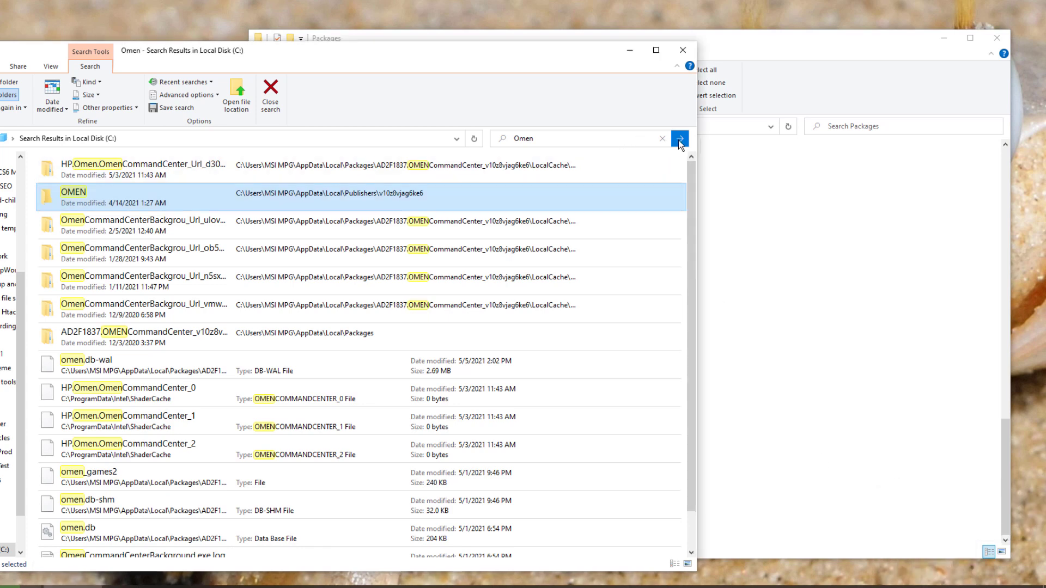
click(593, 139)
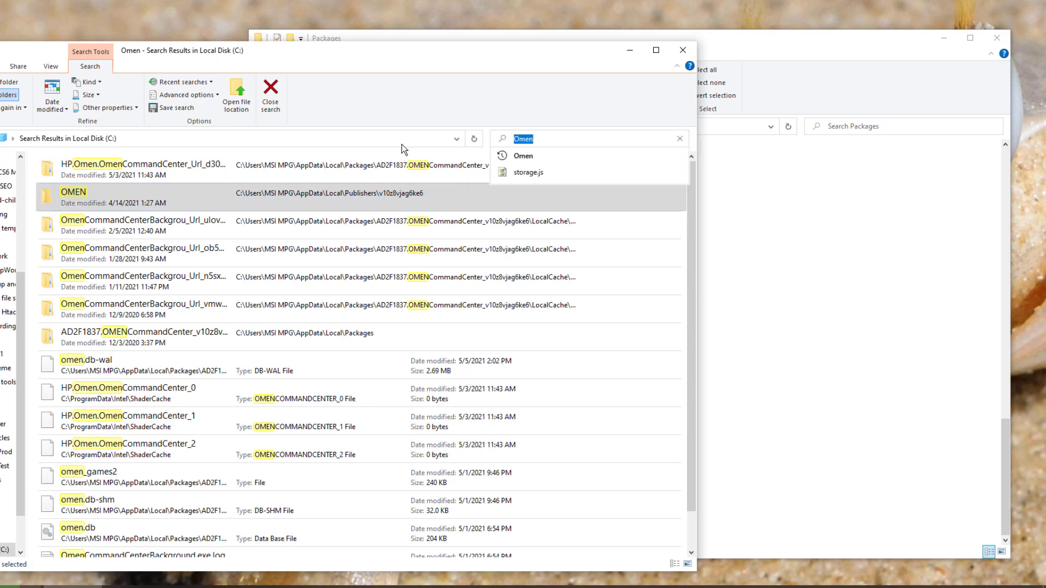
Try to open the HP.Omen.OmenCommandCenter_Url_d30... folder from the search results in a new window
right_click(393, 165)
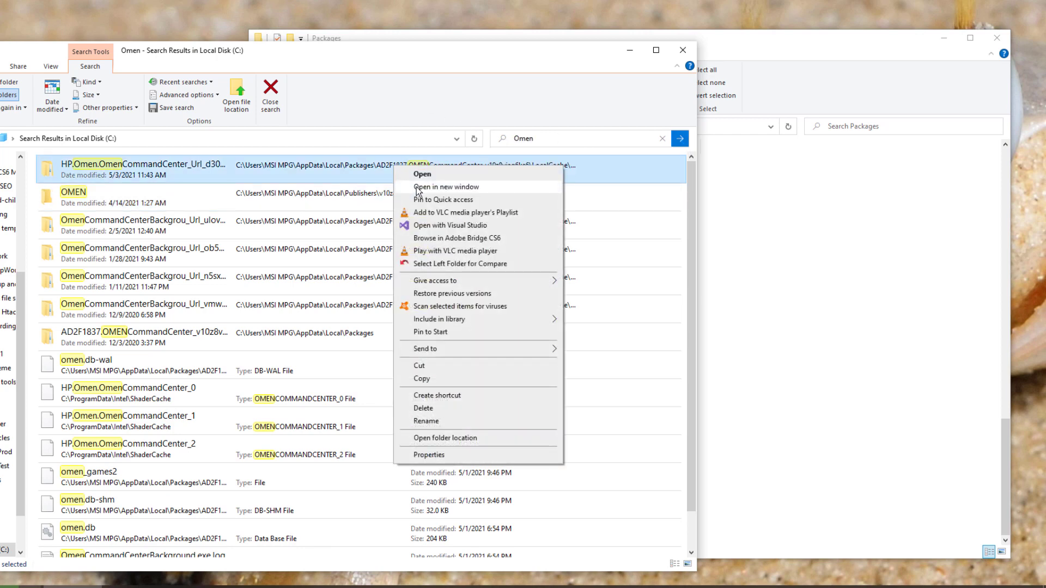
click(417, 188)
click(602, 304)
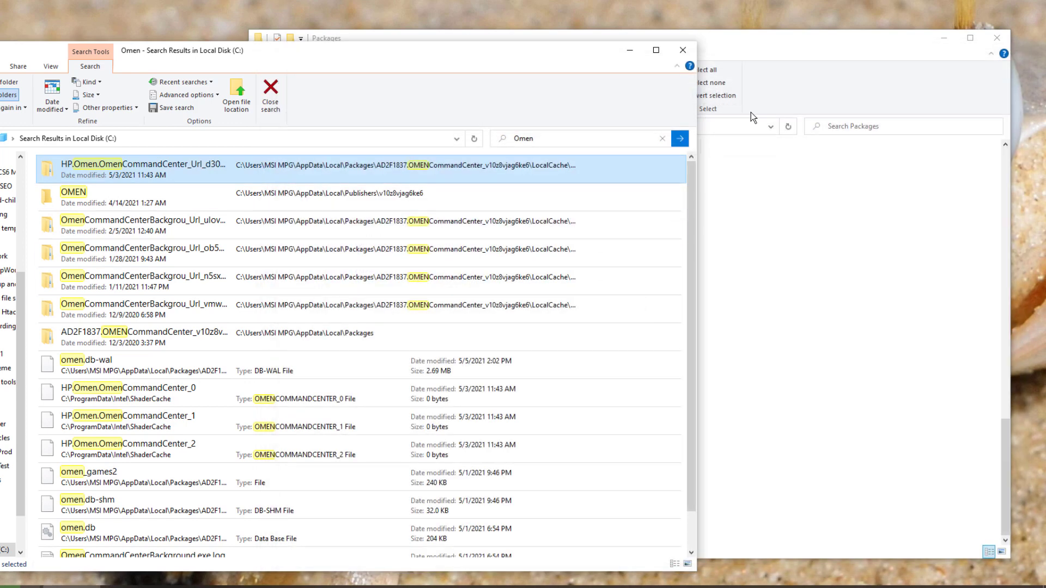
Try to open the OMEN folder from the search results in a new window
right_click(450, 206)
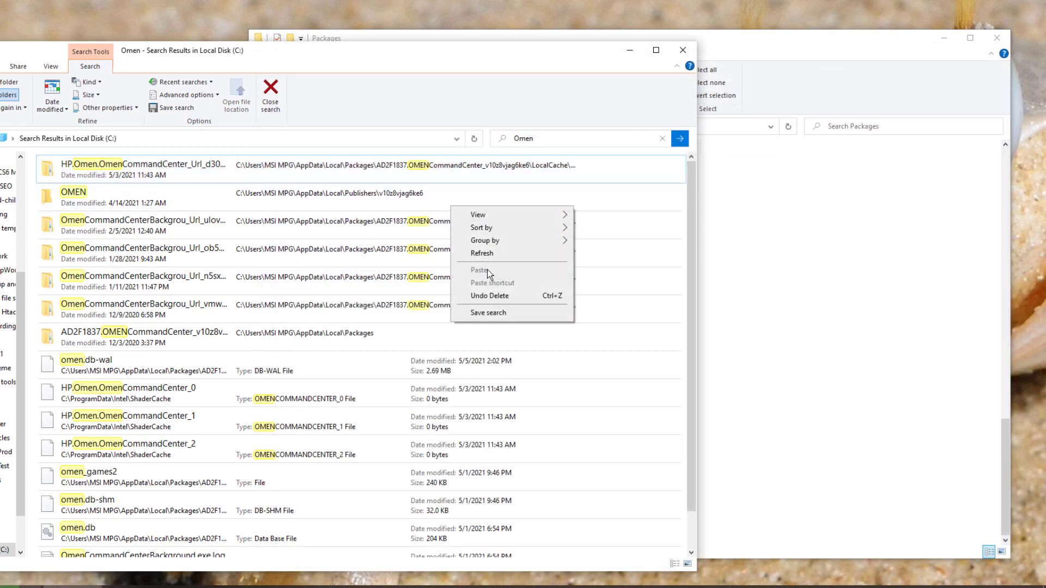
click(420, 207)
right_click(412, 195)
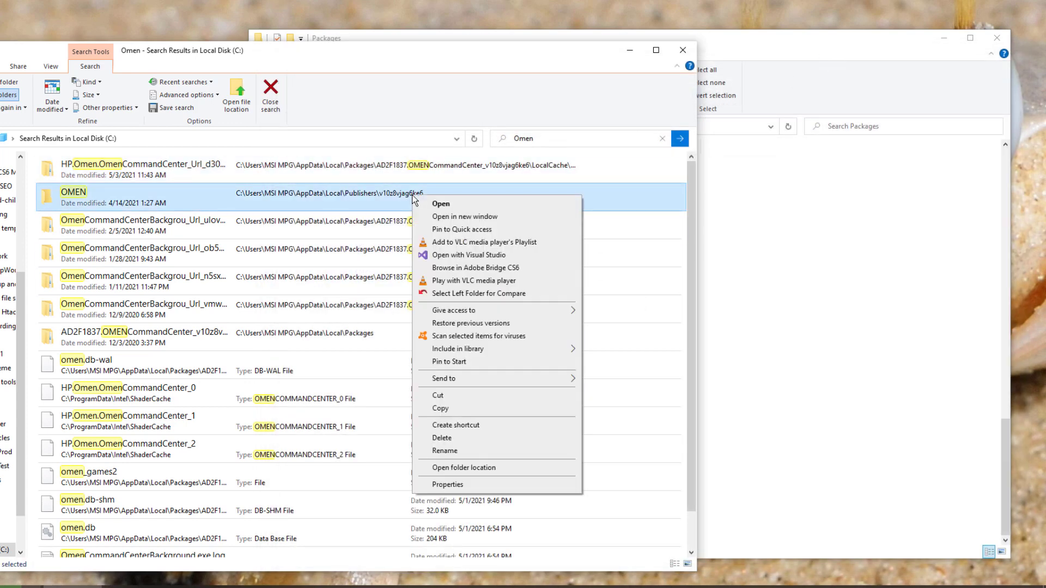
click(440, 217)
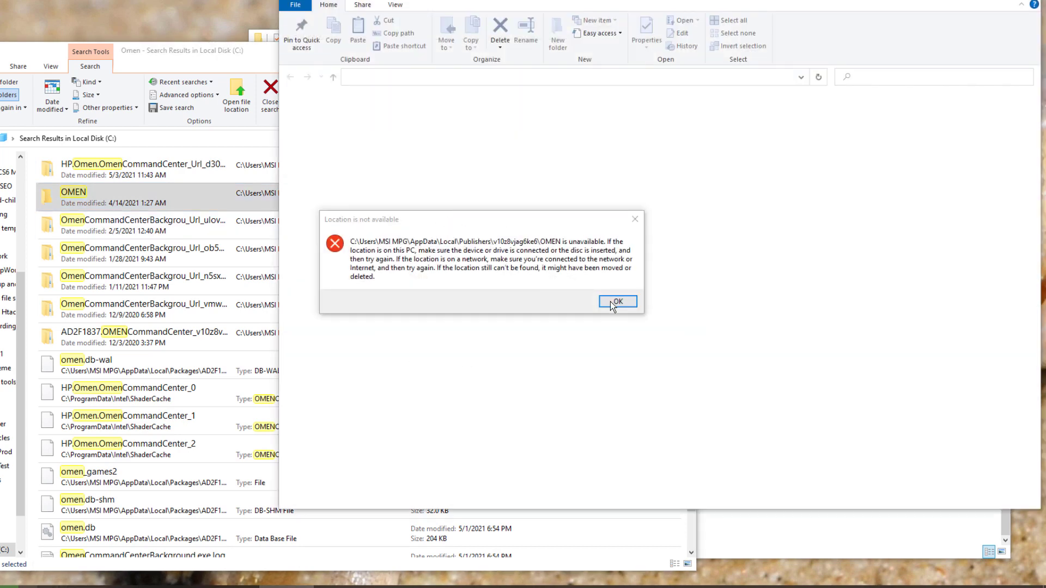
click(614, 303)
Try to open the OmenCommandCenterBackgrou_Url_ulov... folder from the search results in a new window
click(375, 236)
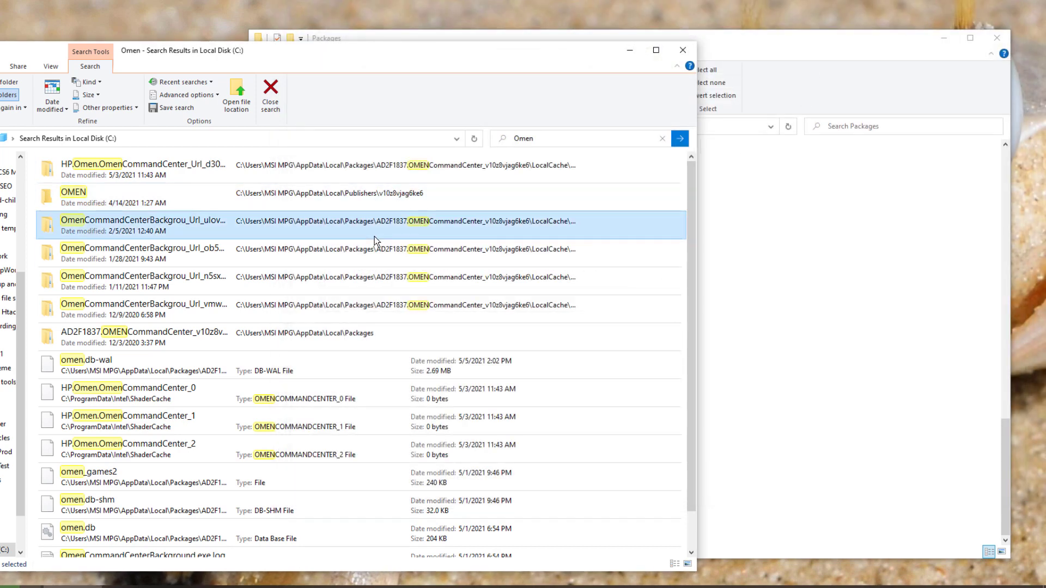
right_click(379, 229)
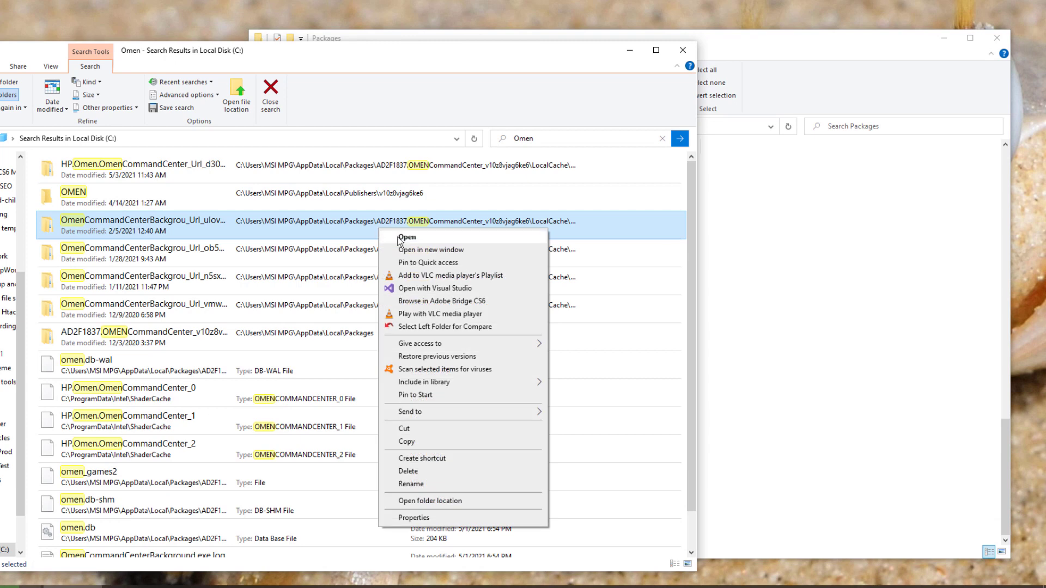
click(452, 252)
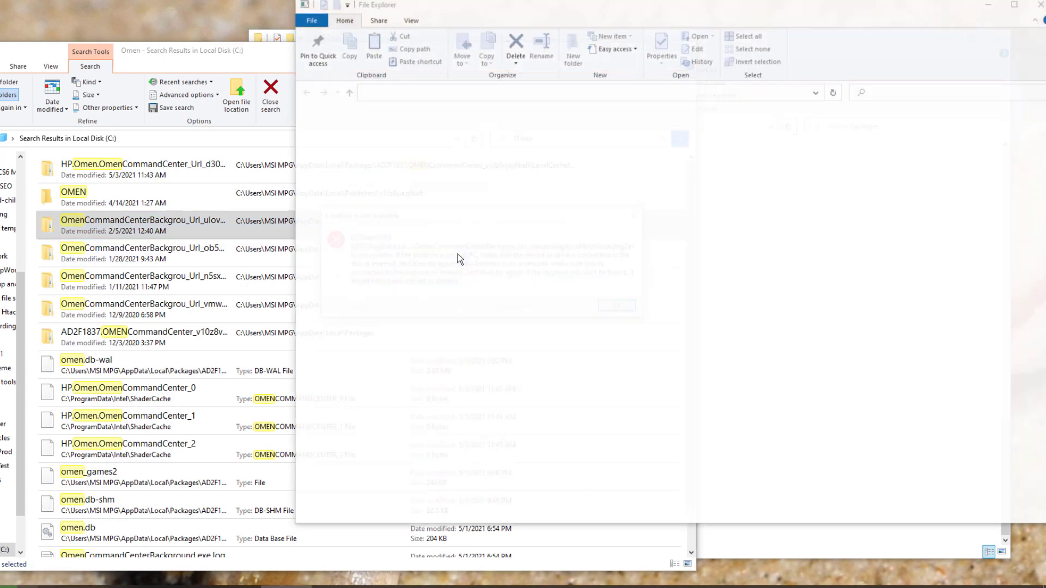
click(629, 309)
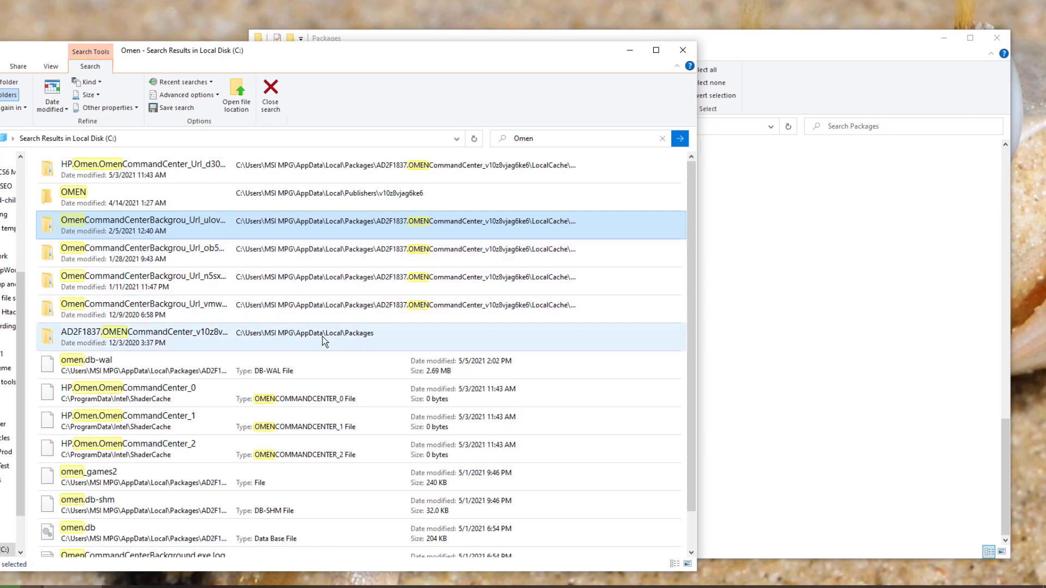
Open the folder location of the AD2F1837.OMENCommandCenter_v10z8v... search result, and go back to the C: drive search
click(291, 360)
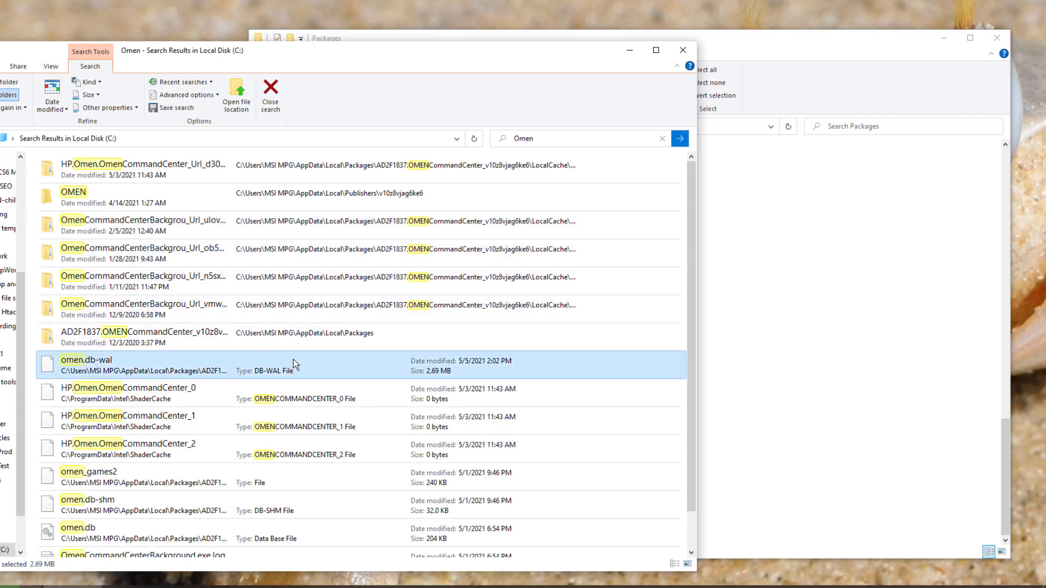
right_click(311, 337)
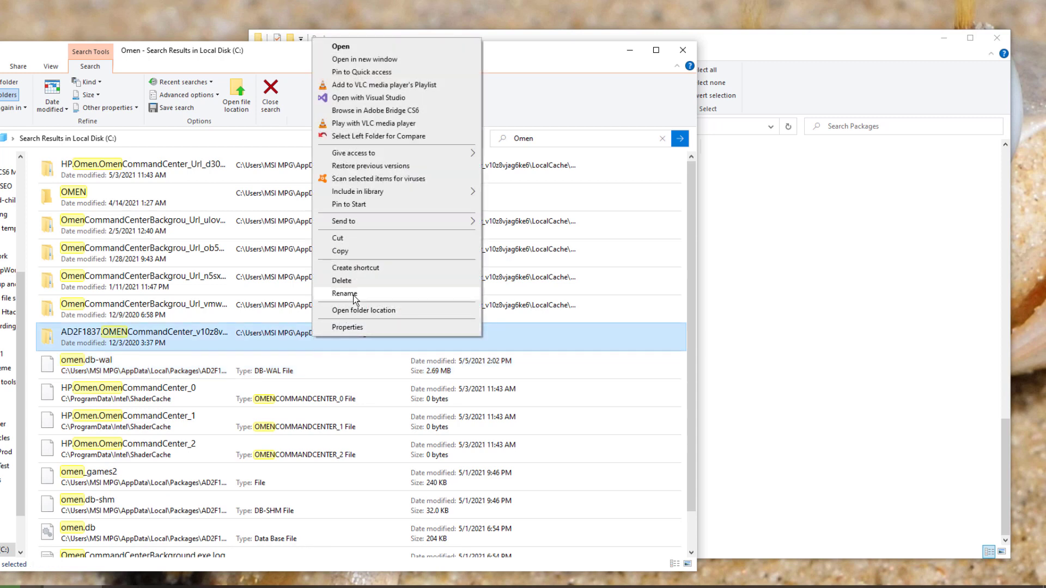
click(354, 314)
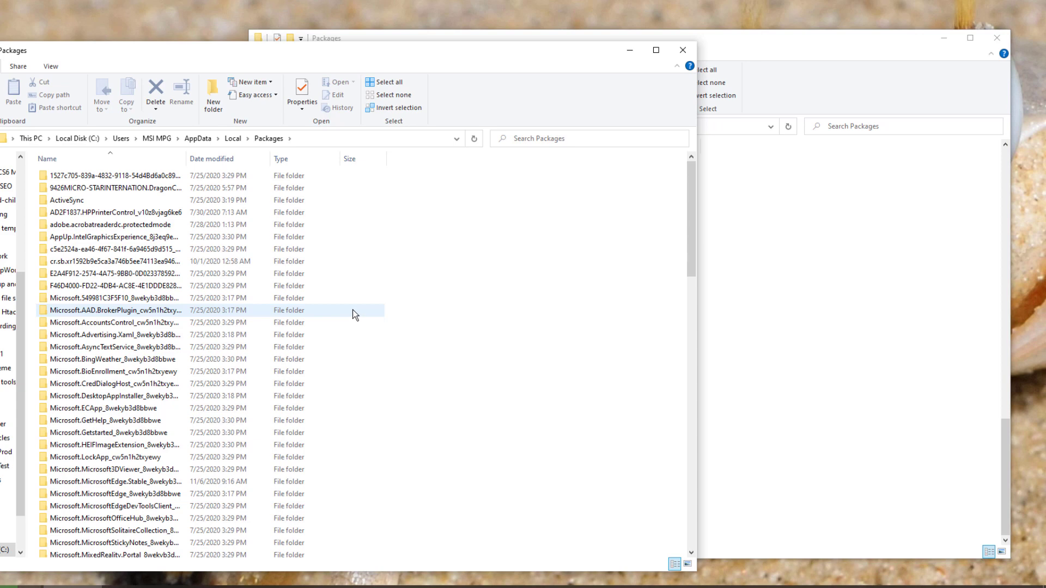
key(alt+Left)
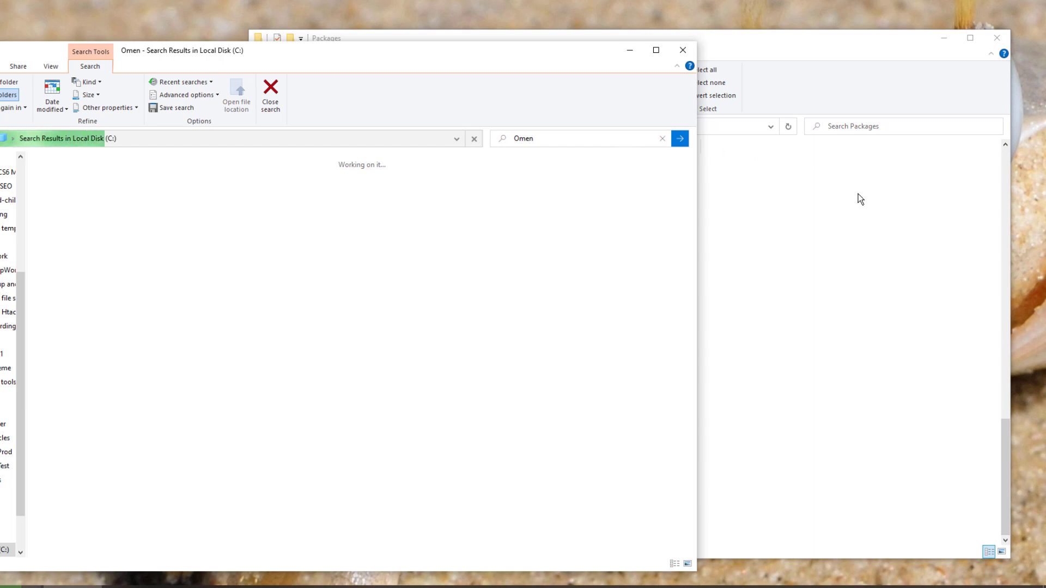
Look through the Packages folder in the other window and search it again for "Omen"
click(782, 84)
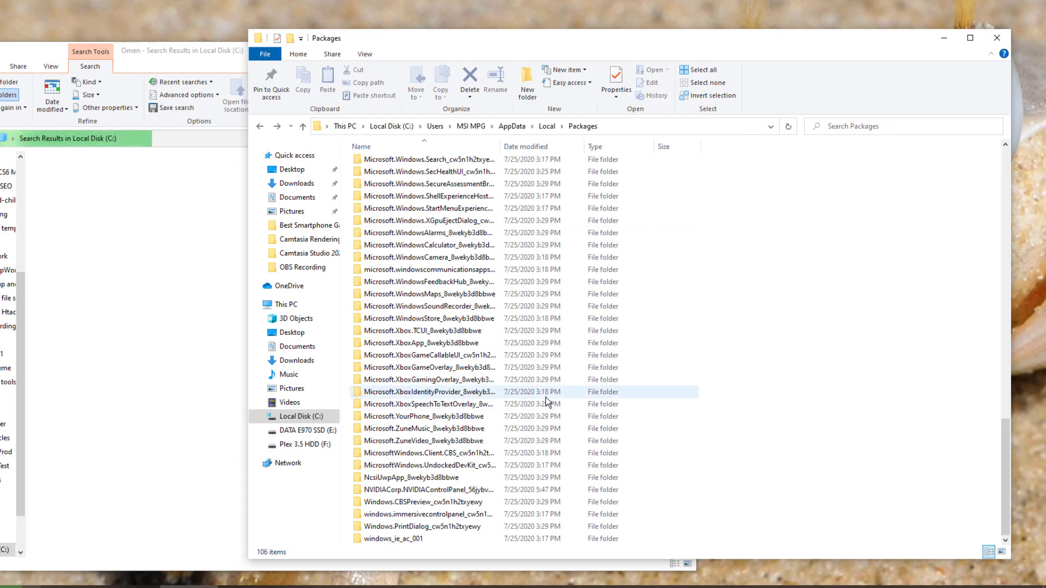
scroll(556, 384, up, 3)
scroll(556, 385, up, 8)
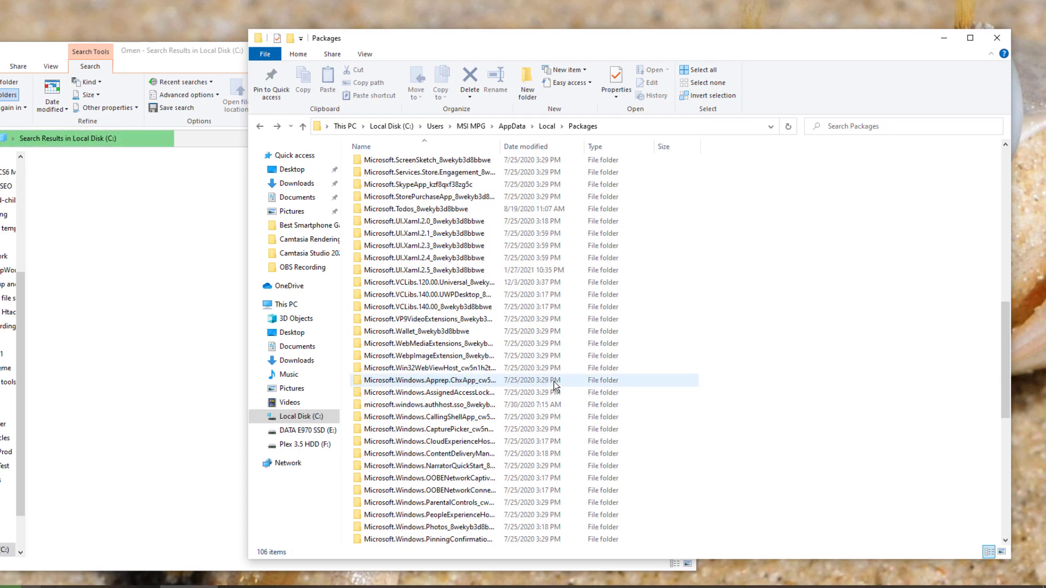
scroll(555, 384, up, 15)
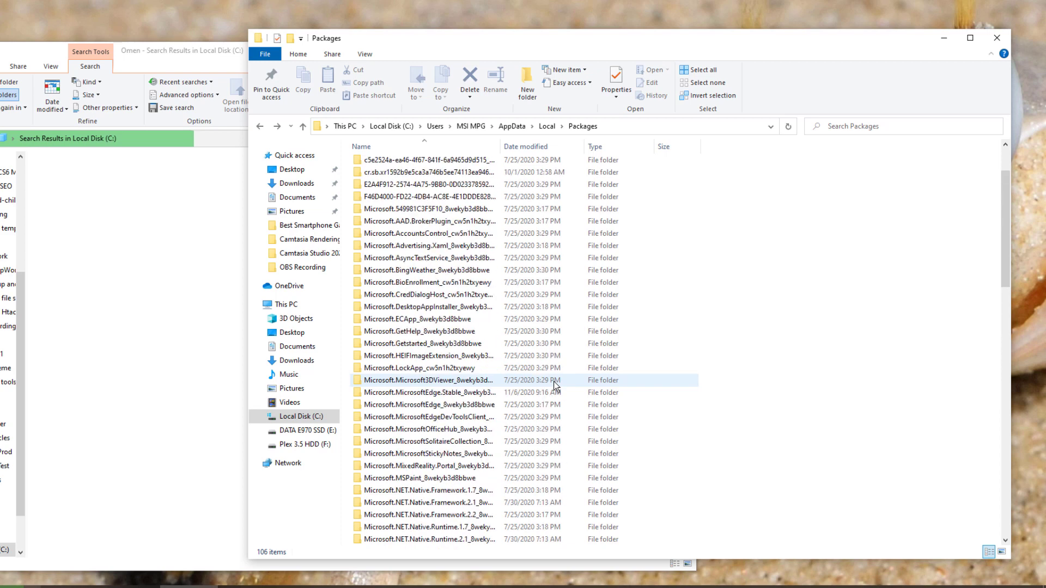
click(875, 127)
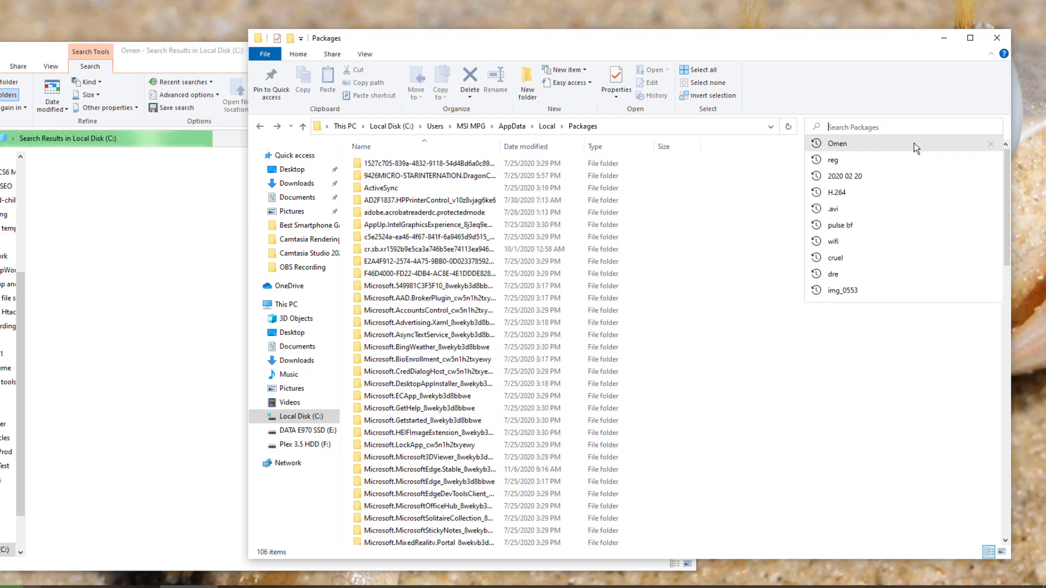
click(878, 144)
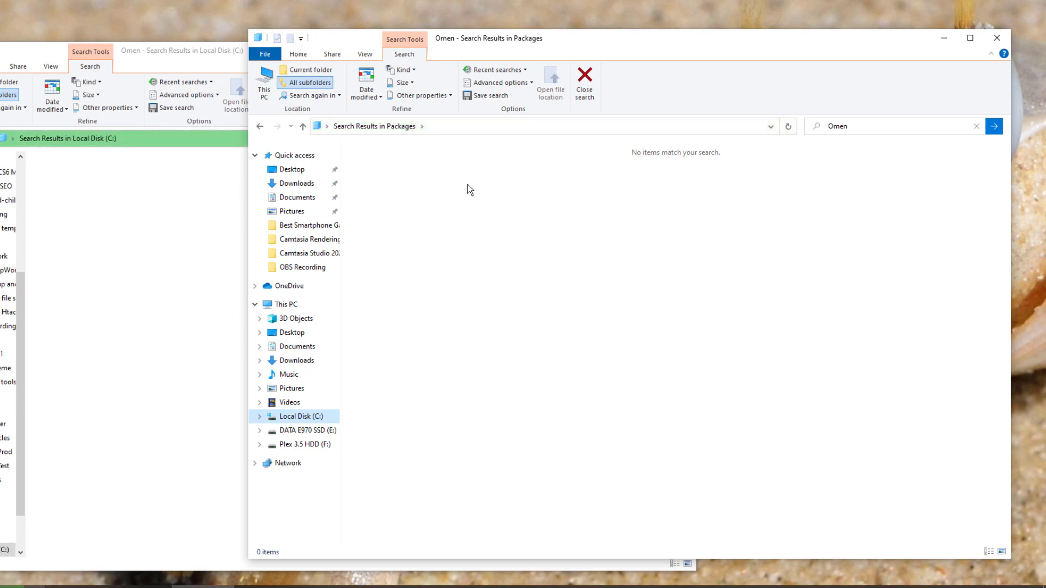
Return to the C: drive search for "Omen" and display the hidden notification-area icons
click(172, 230)
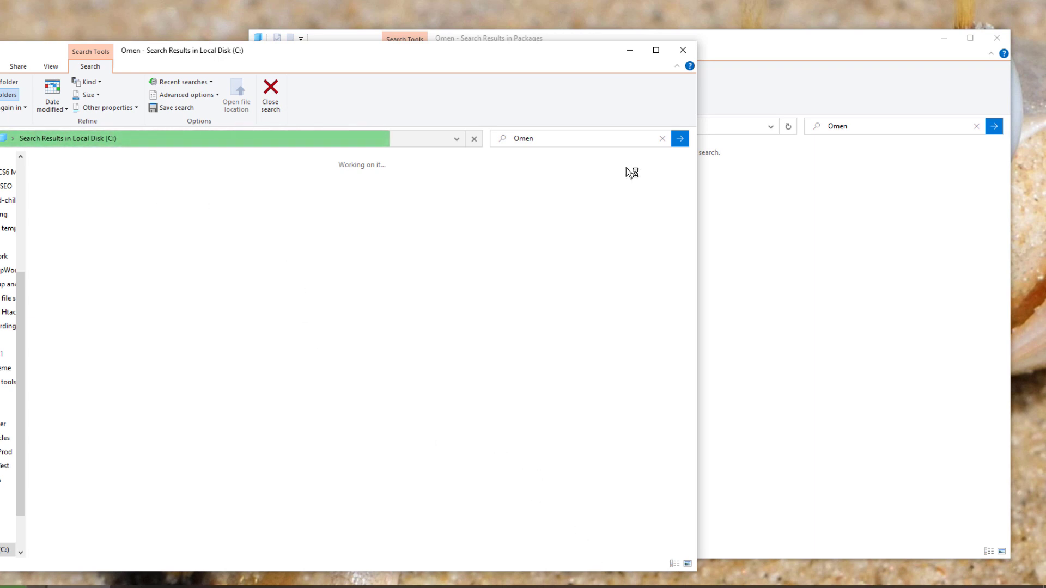
click(926, 586)
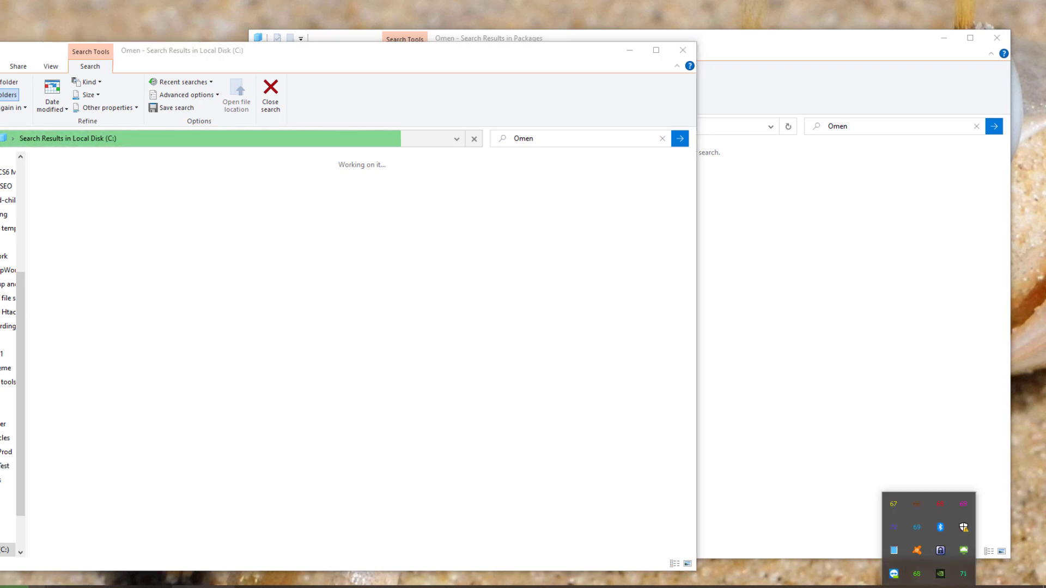
Open Task Manager and look through the running processes for anything belonging to OMEN Gaming Hub
key(ctrl+shift+Escape)
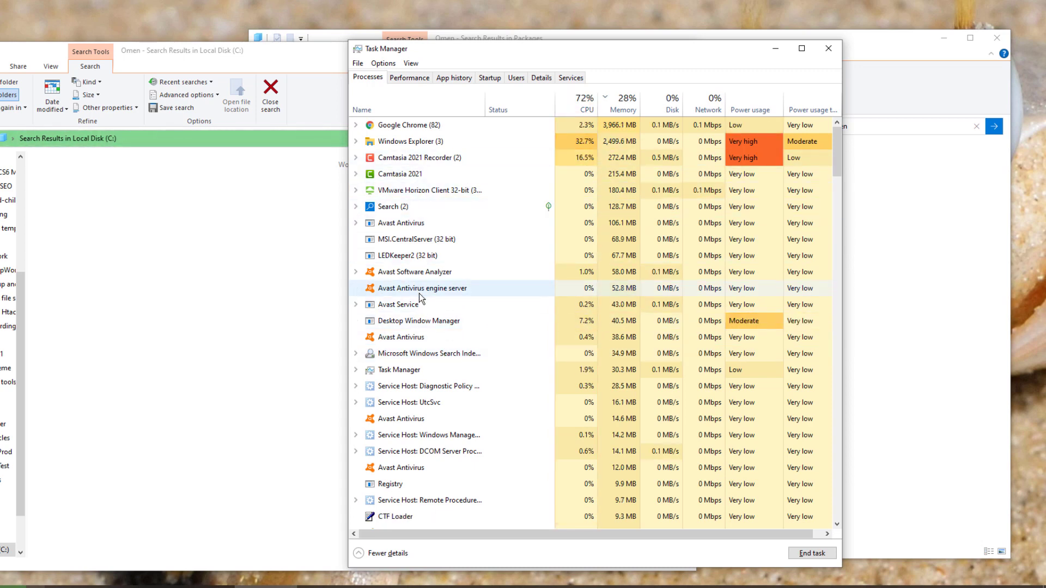
scroll(443, 294, down, 1)
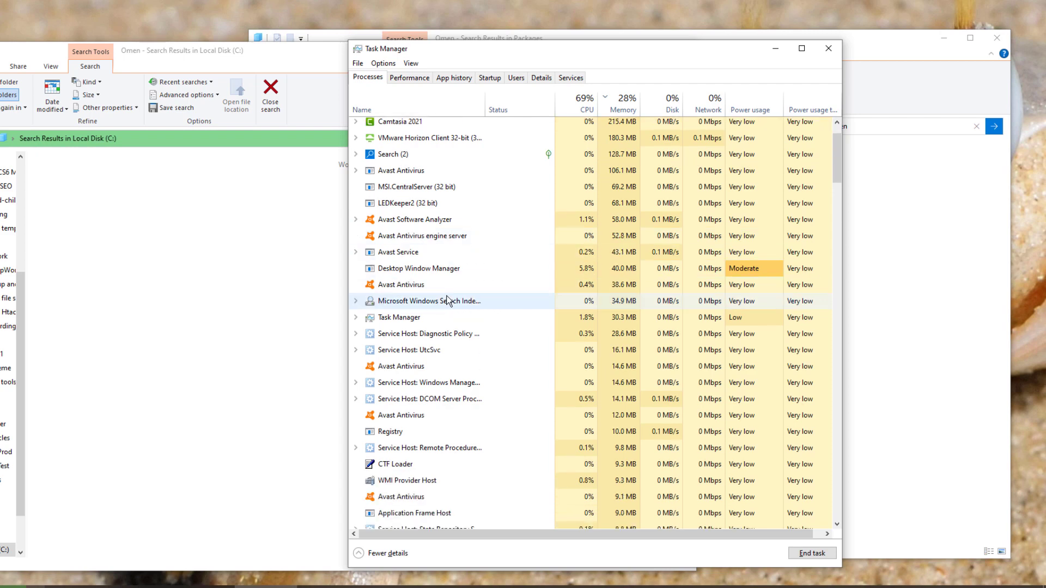
scroll(447, 300, down, 5)
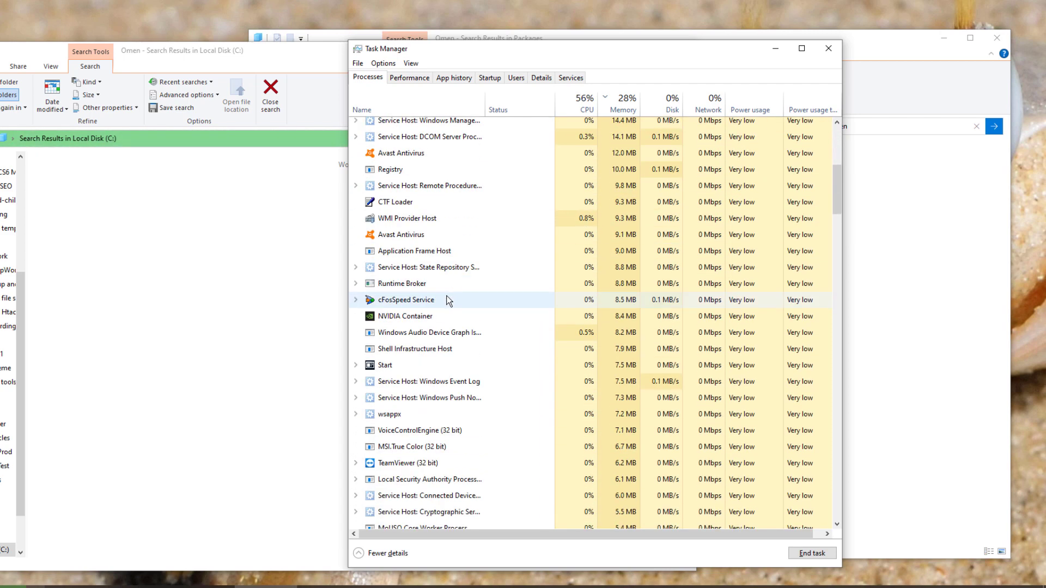
scroll(446, 300, down, 5)
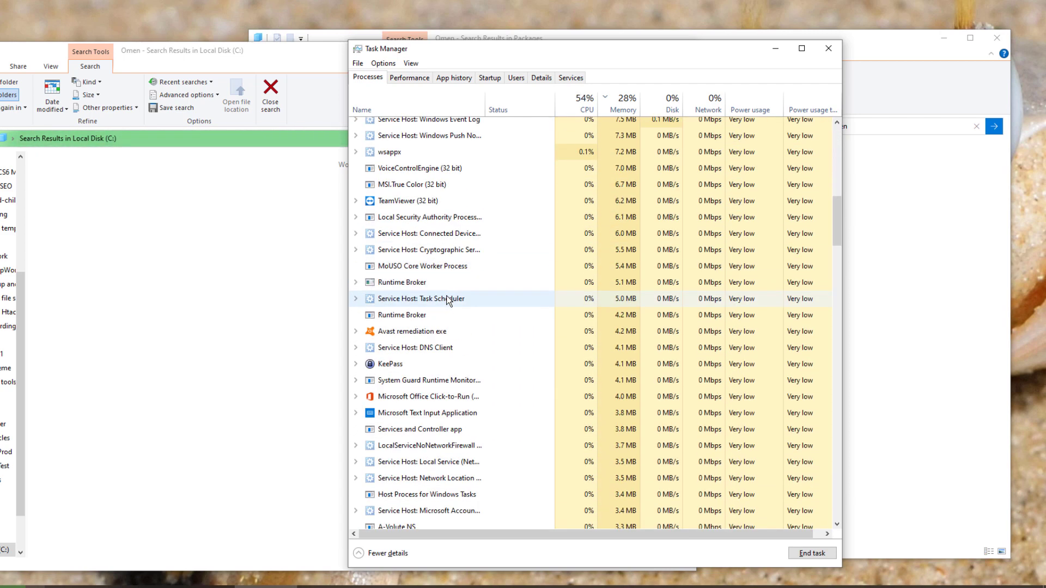
scroll(447, 300, down, 4)
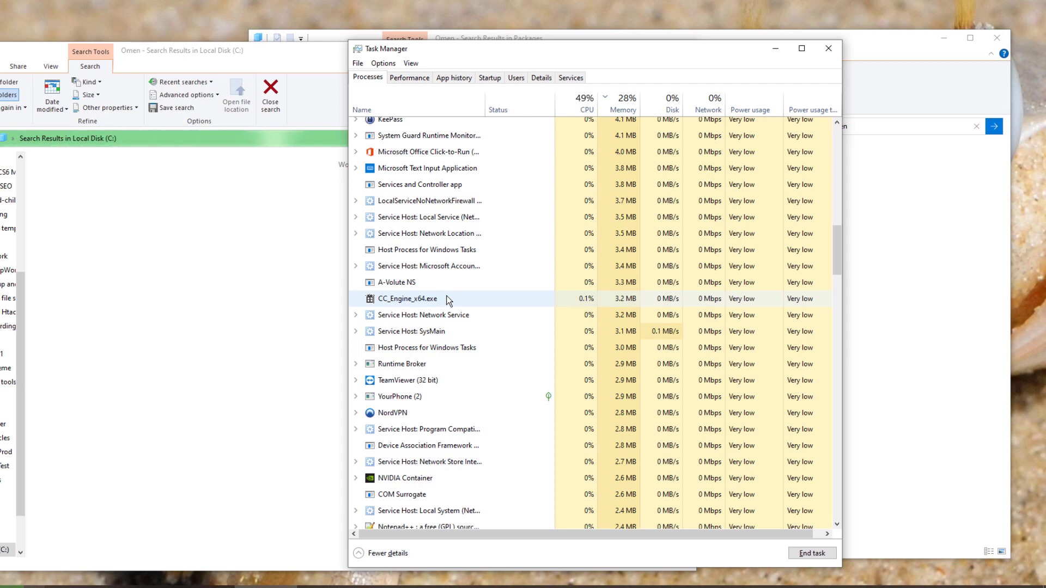
scroll(446, 299, down, 1)
scroll(447, 299, down, 2)
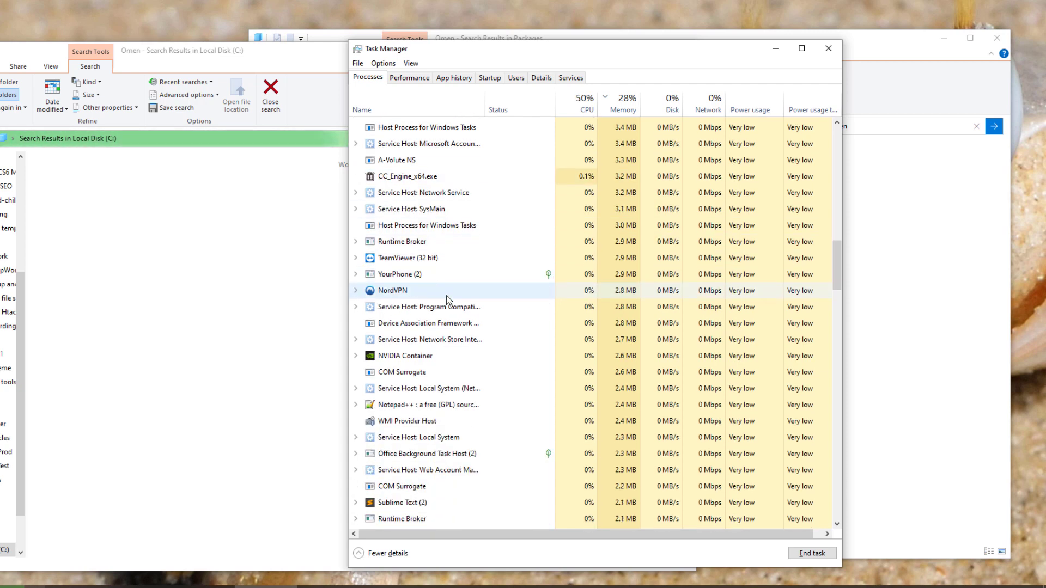
scroll(447, 301, down, 4)
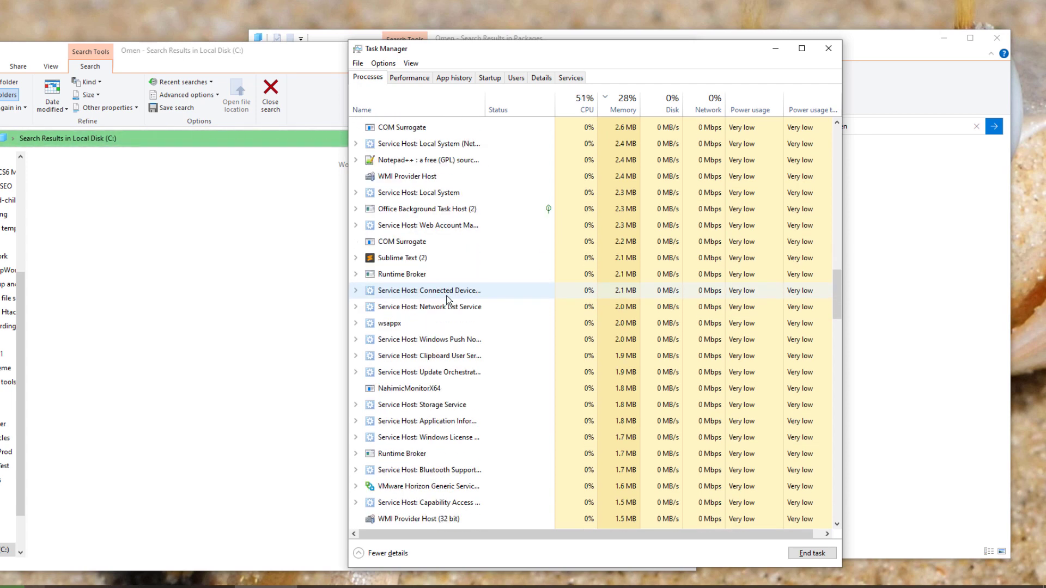
scroll(447, 298, down, 5)
scroll(450, 297, down, 4)
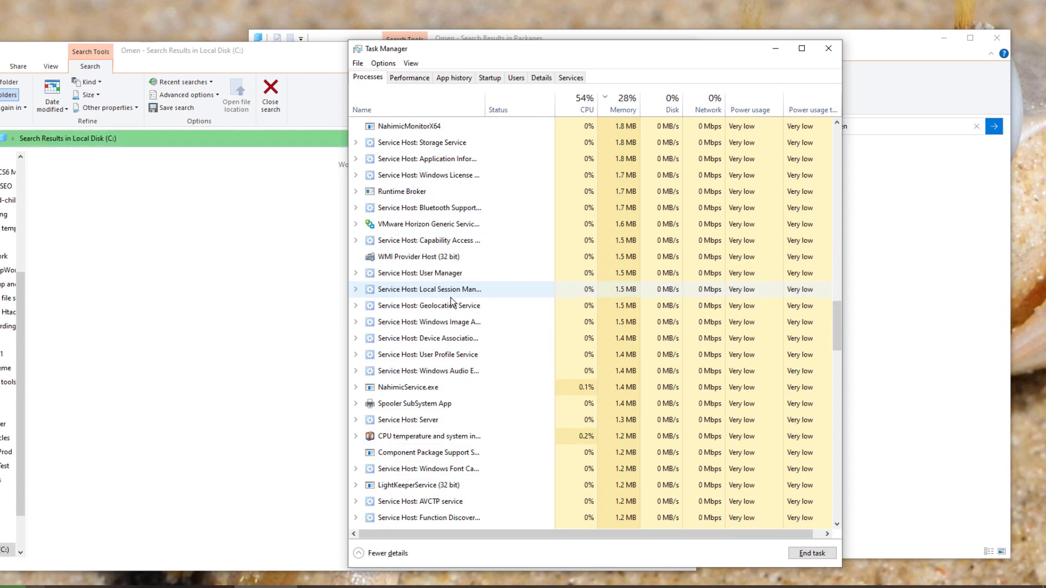
scroll(451, 298, down, 6)
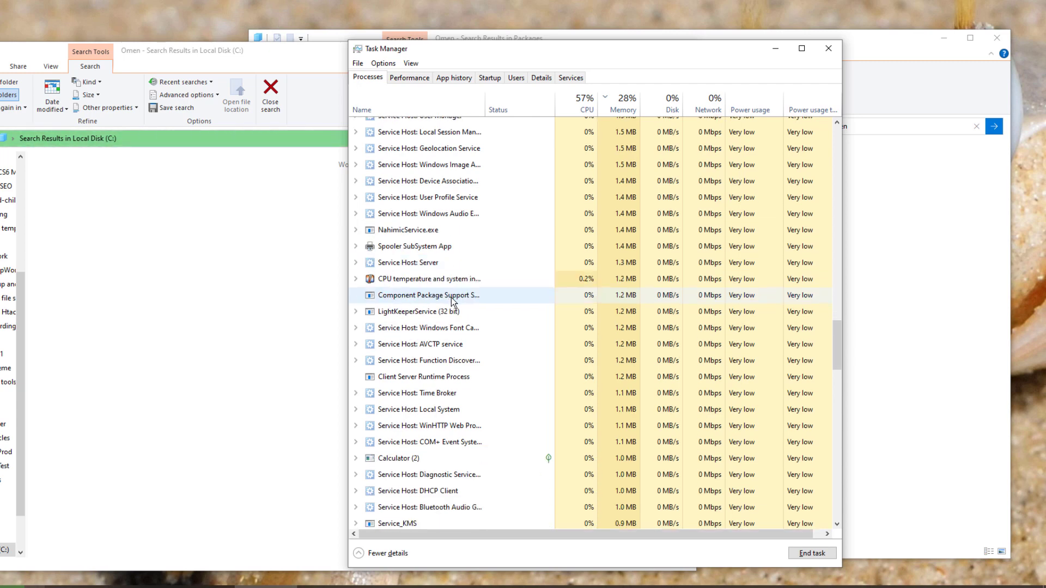
scroll(457, 304, down, 4)
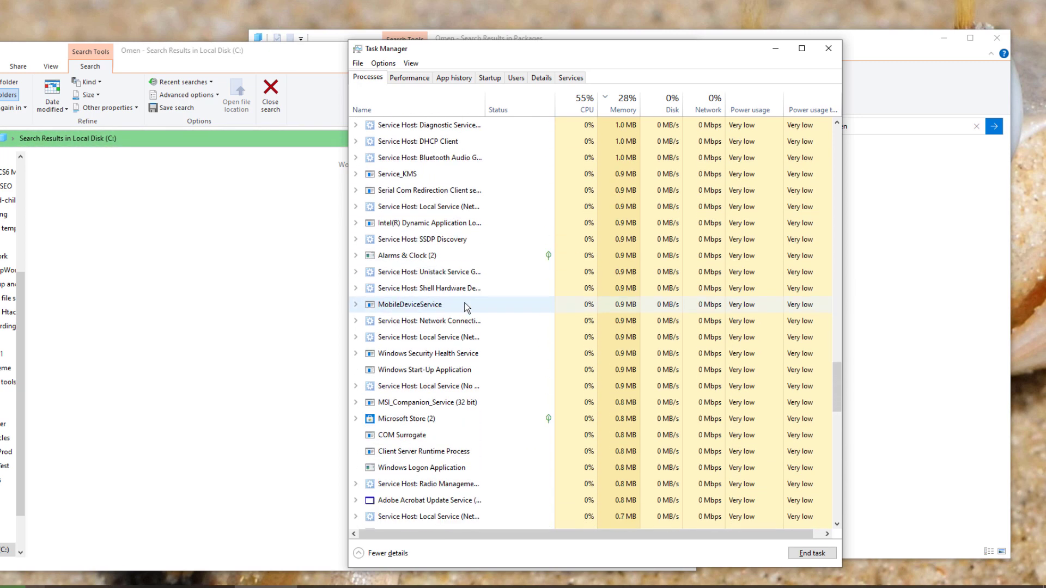
scroll(498, 394, down, 3)
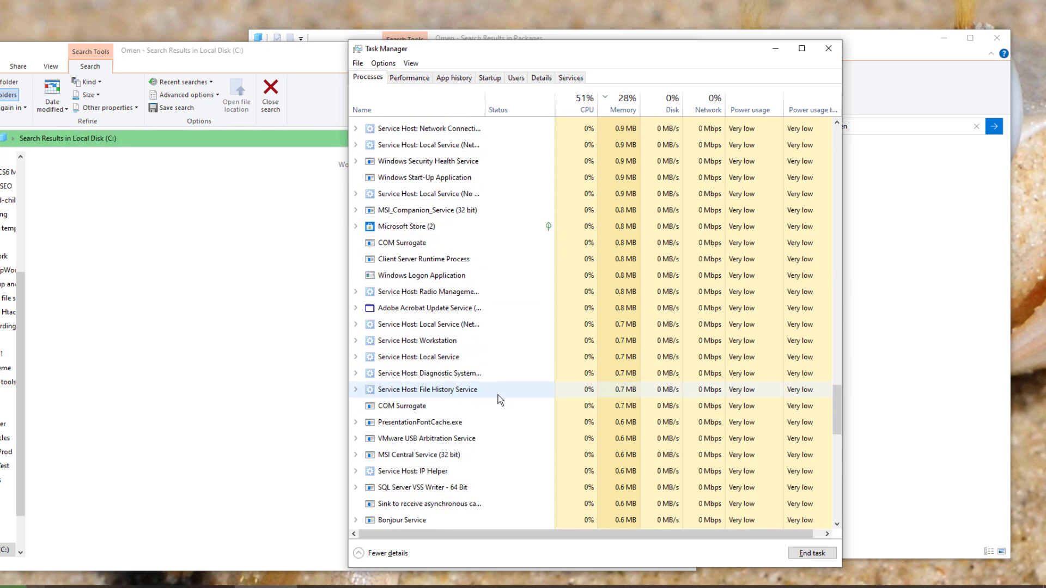
scroll(498, 401, down, 4)
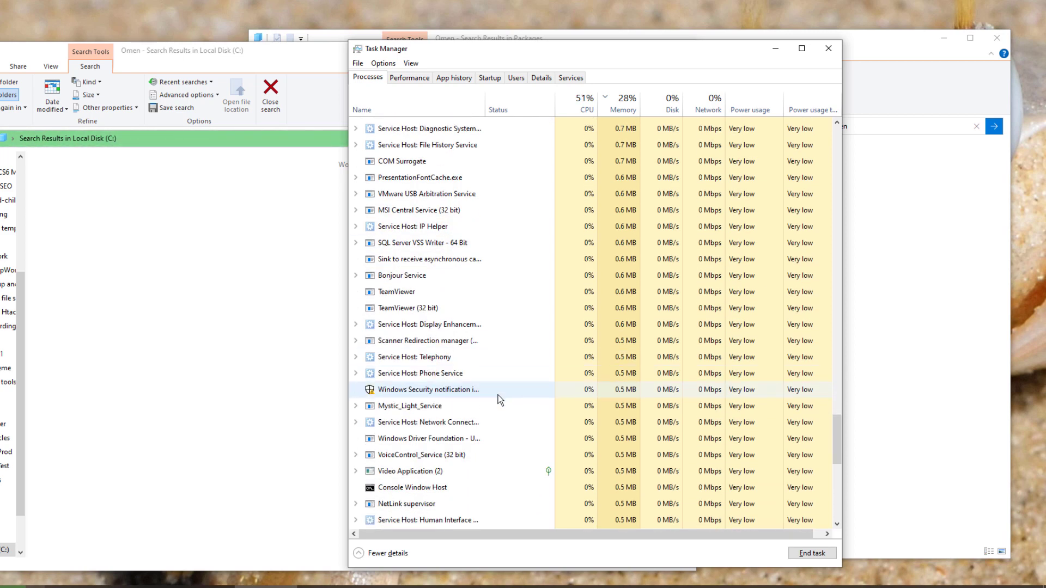
Sort the processes by name and check the list up to the Apps group for OMEN entries
click(407, 113)
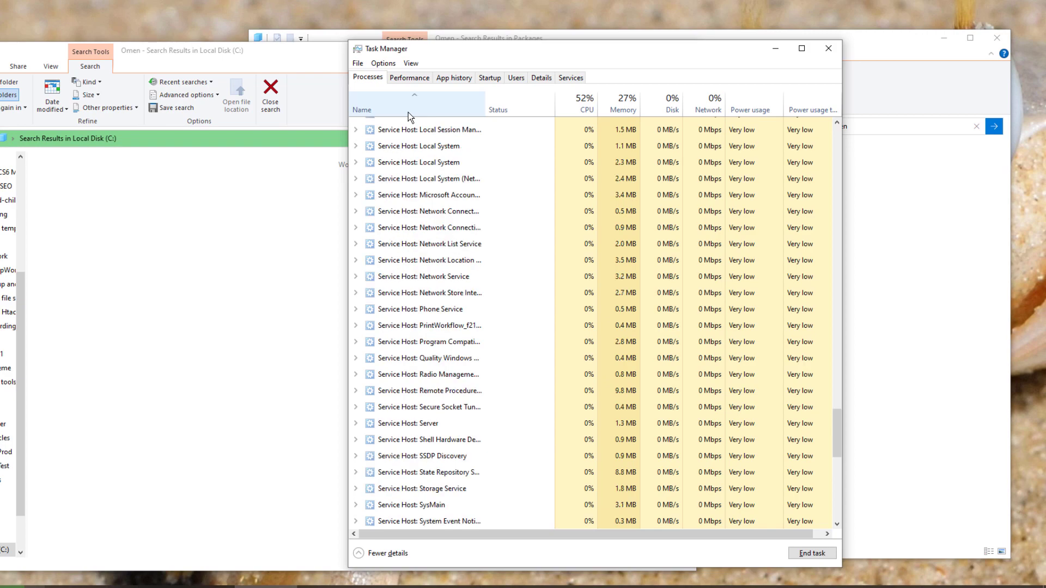
drag(838, 433, 850, 196)
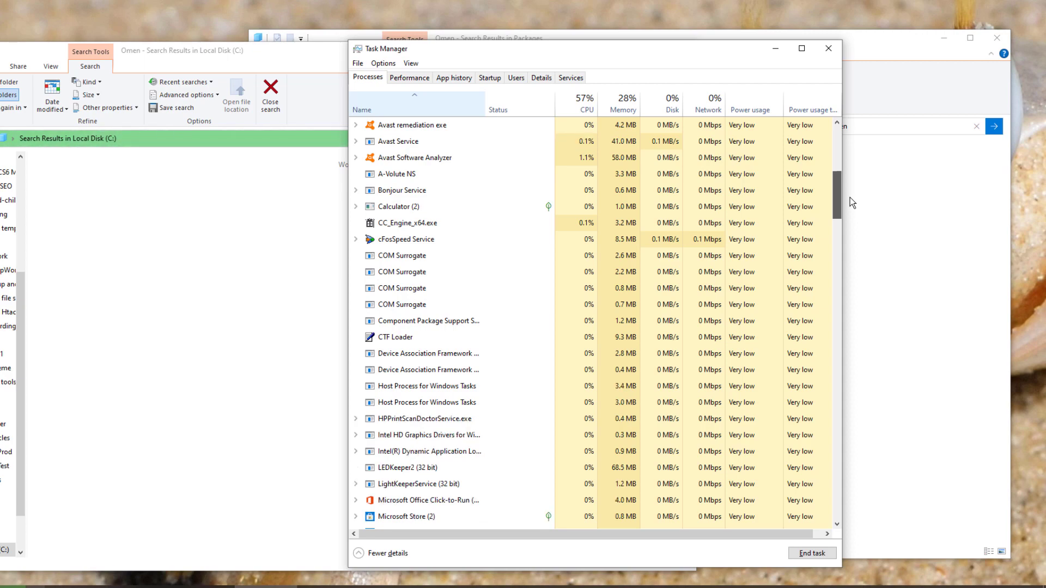
drag(850, 197, 828, 125)
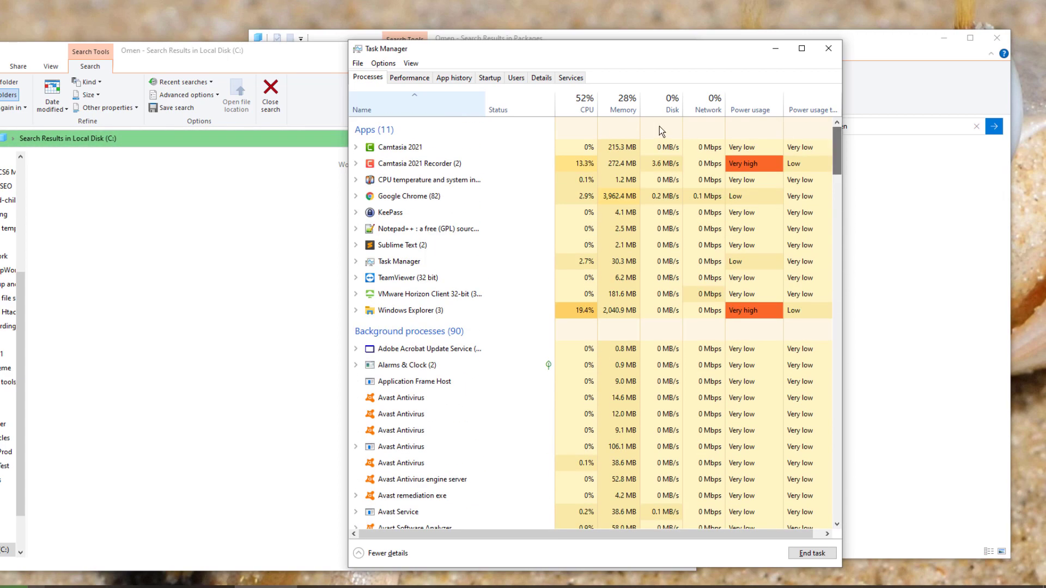
Show the startup programs and inspect the options available for the OMEN Gaming Hub background entry
click(490, 77)
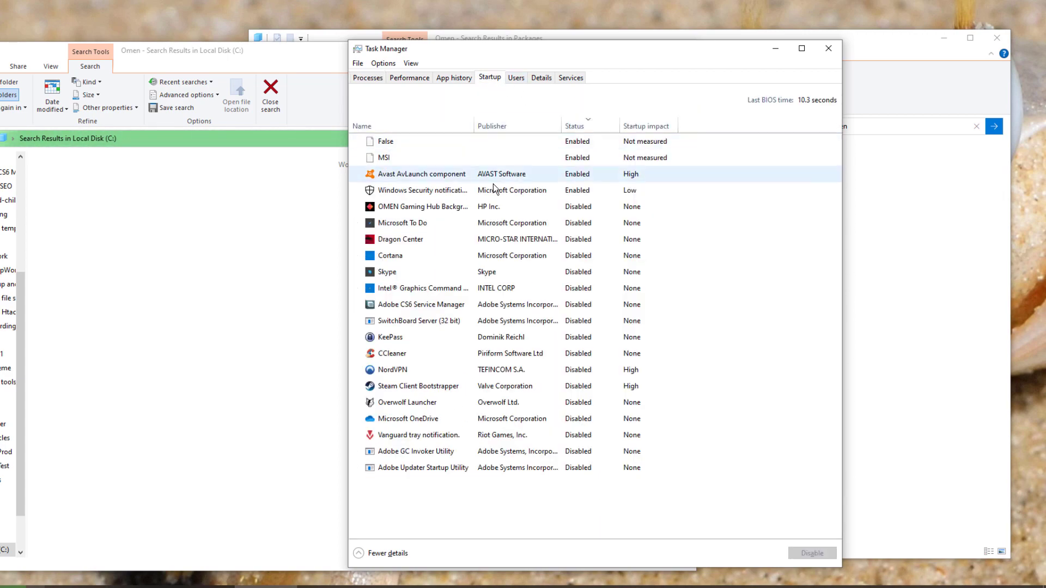
click(474, 207)
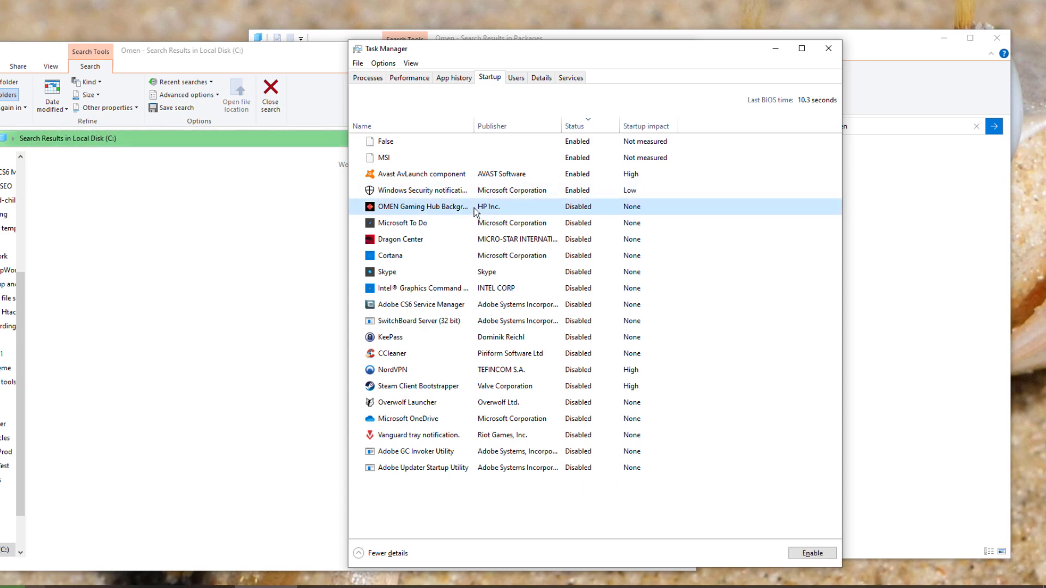
right_click(474, 207)
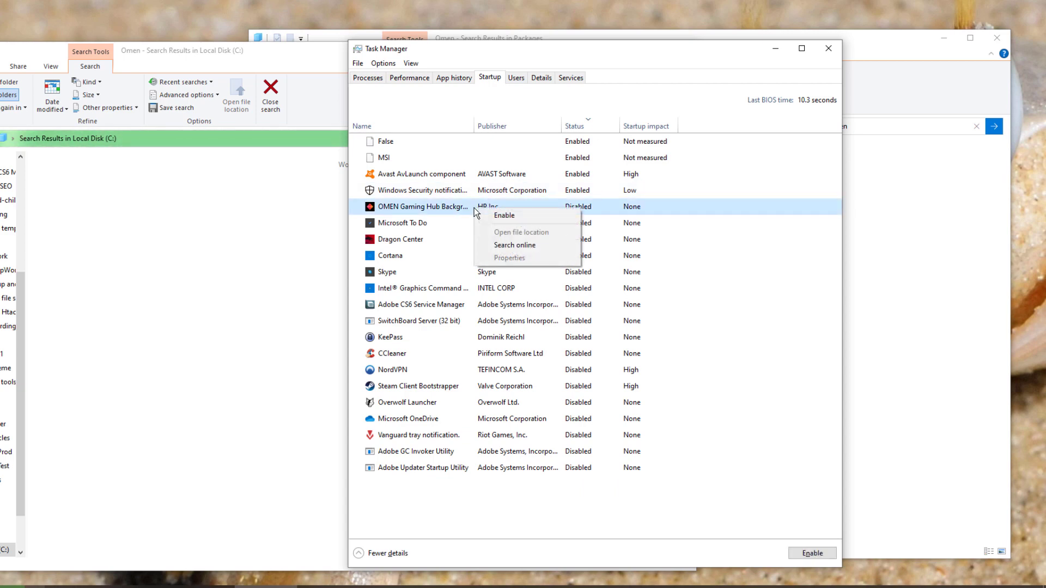
click(436, 218)
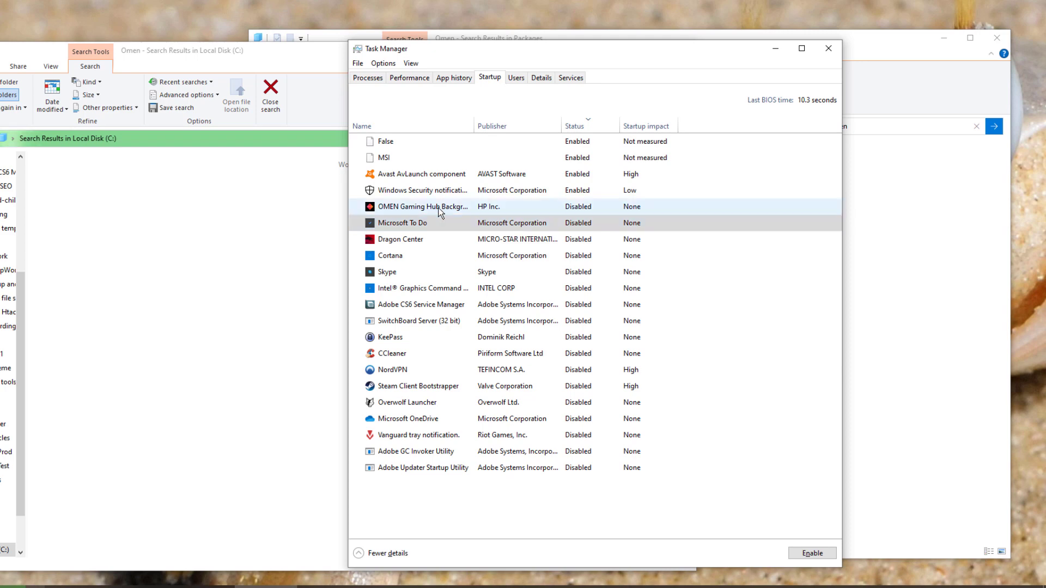
click(440, 211)
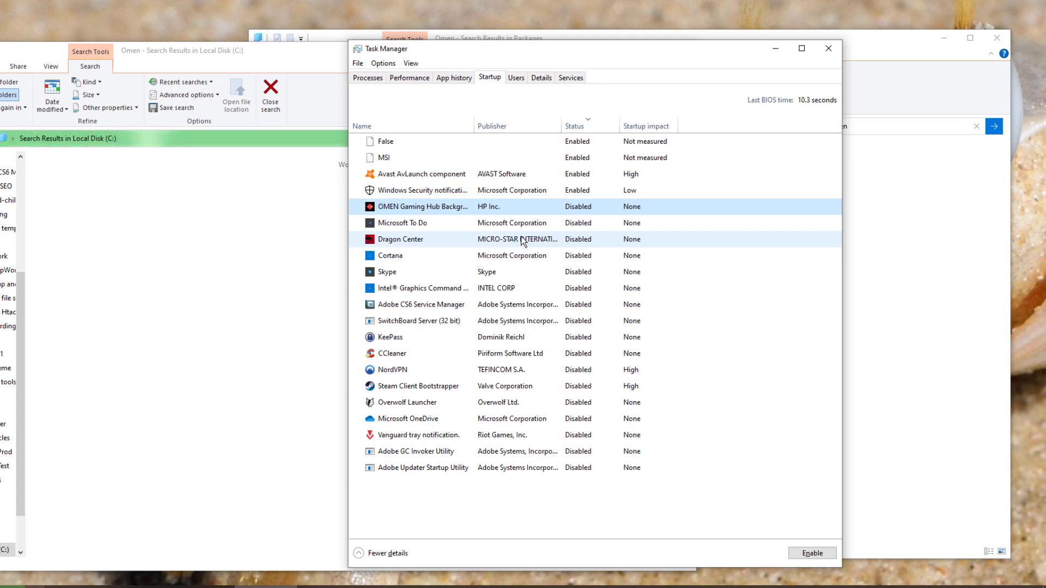
right_click(525, 207)
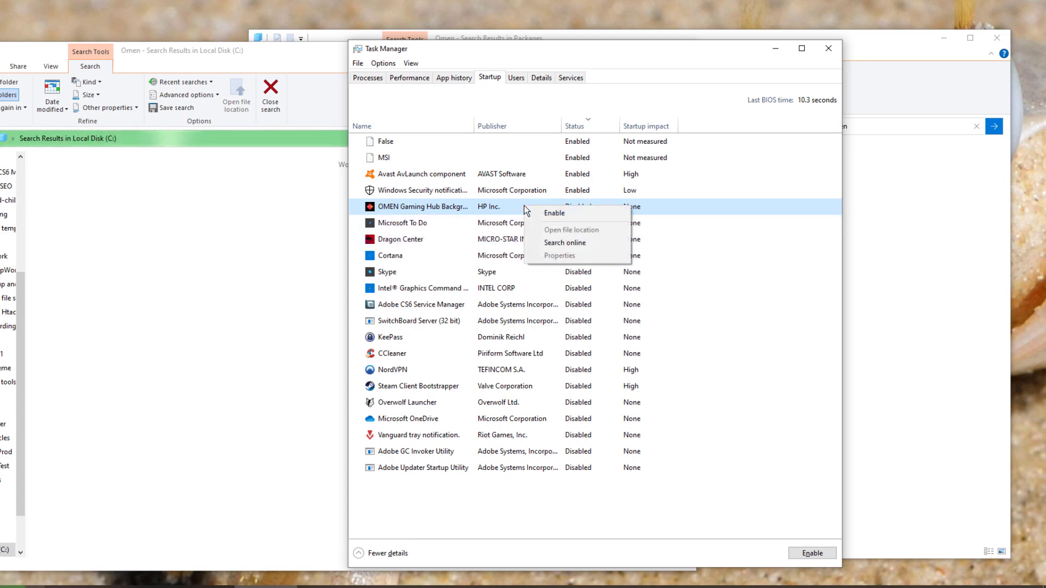
Compare the options offered for the Microsoft To Do, Windows Security notification, OMEN Gaming Hub and Avast AvLaunch startup entries
right_click(482, 223)
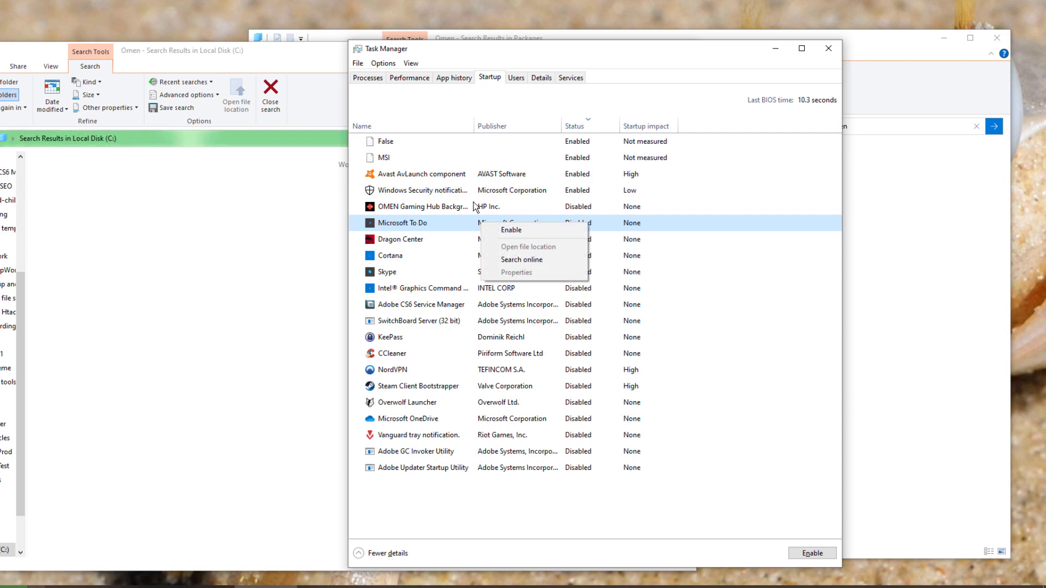
right_click(473, 204)
right_click(475, 191)
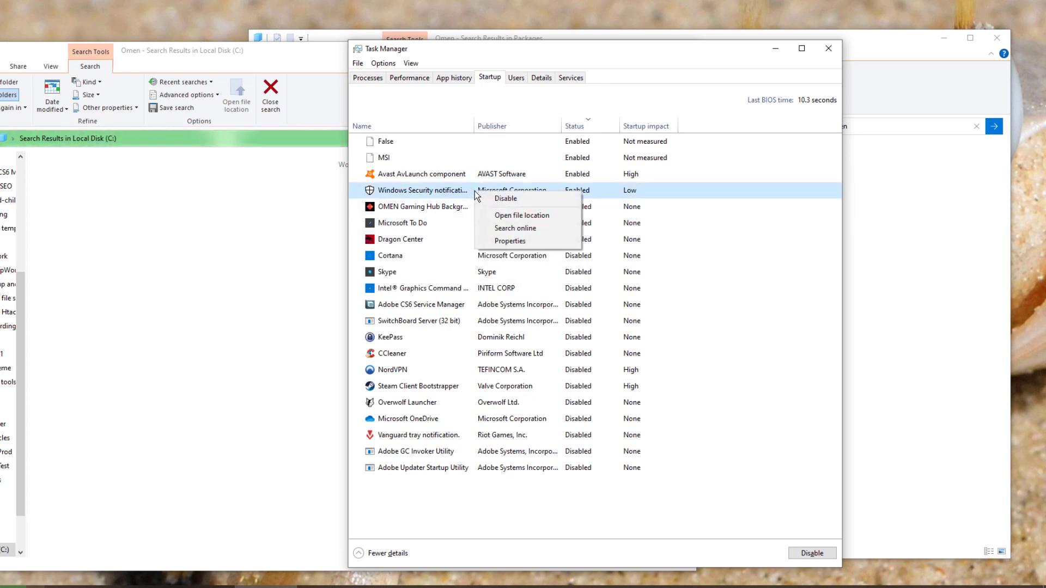
right_click(444, 207)
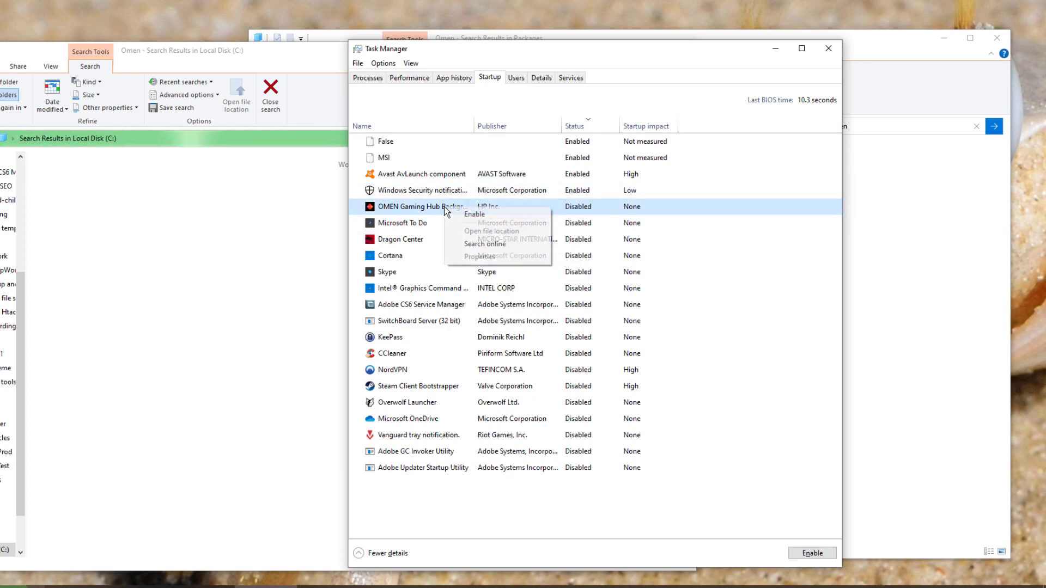
right_click(452, 179)
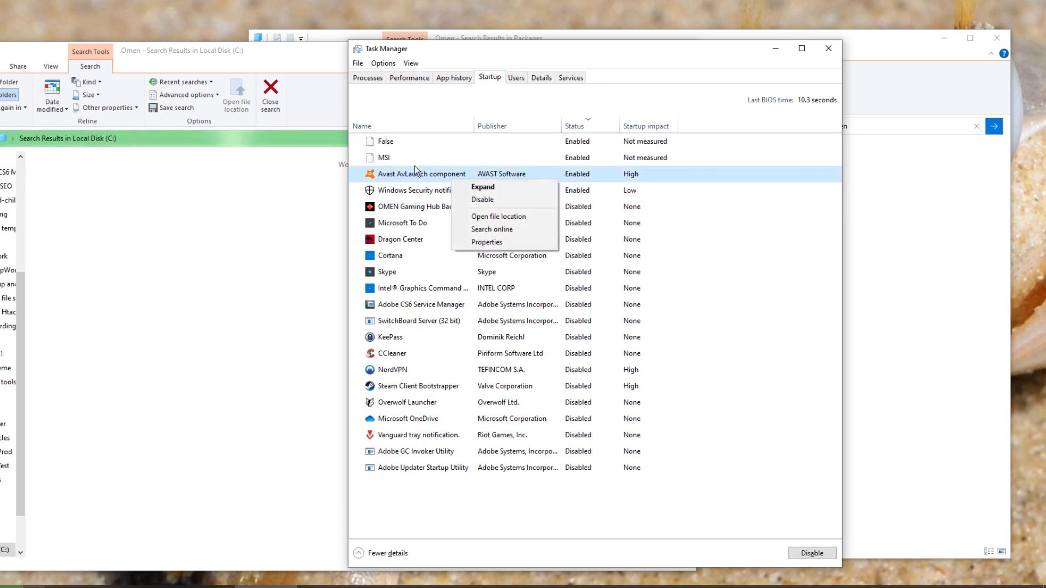
Inspect the options available for the MSI and False startup entries
click(389, 159)
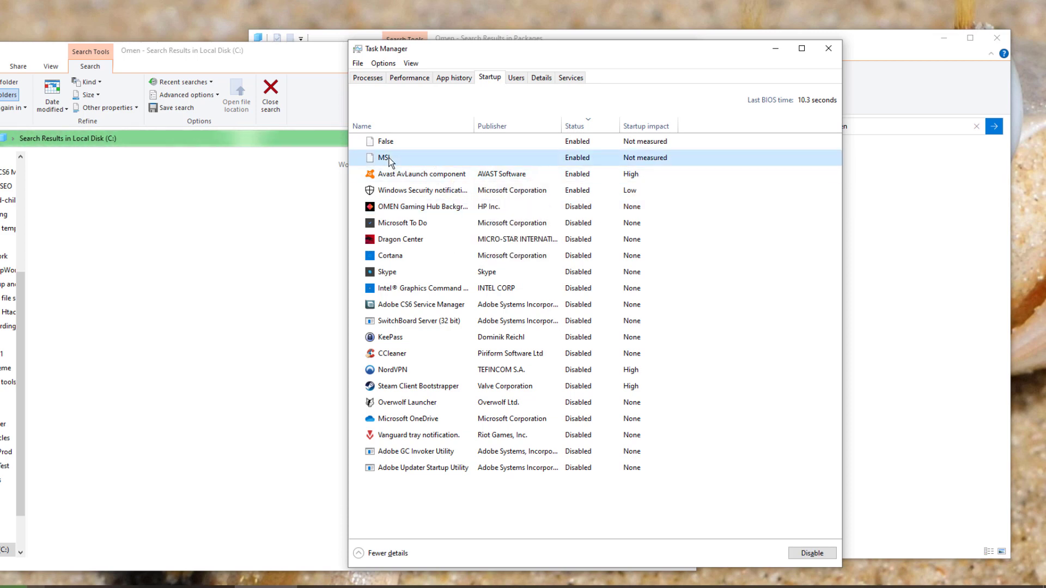
right_click(389, 160)
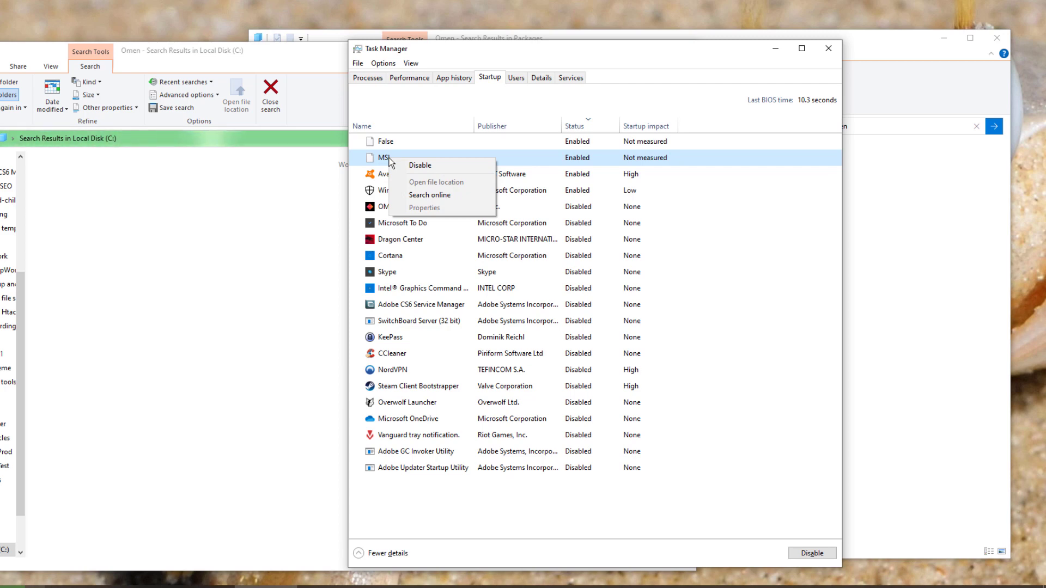
click(450, 144)
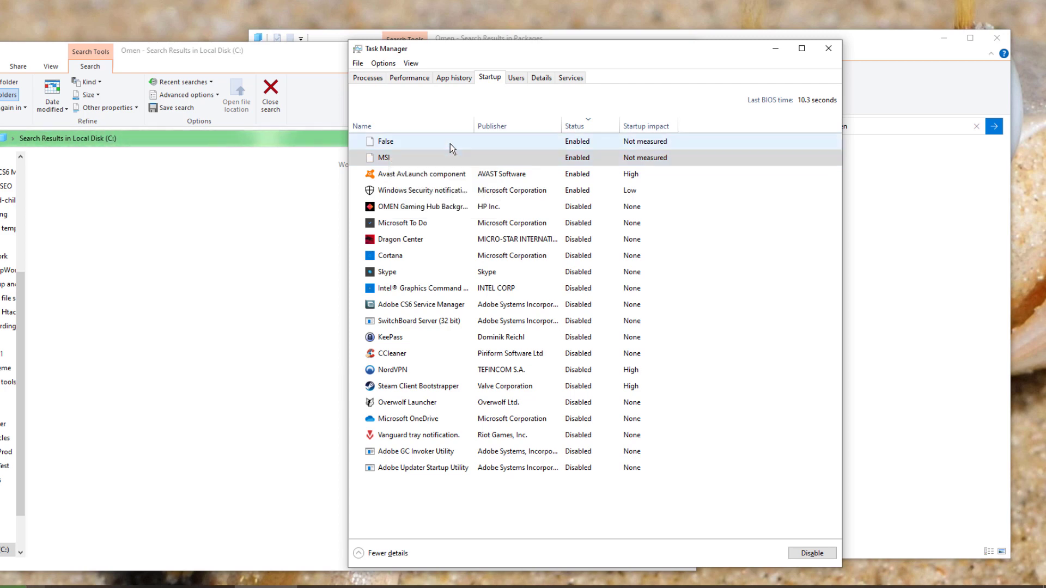
right_click(450, 143)
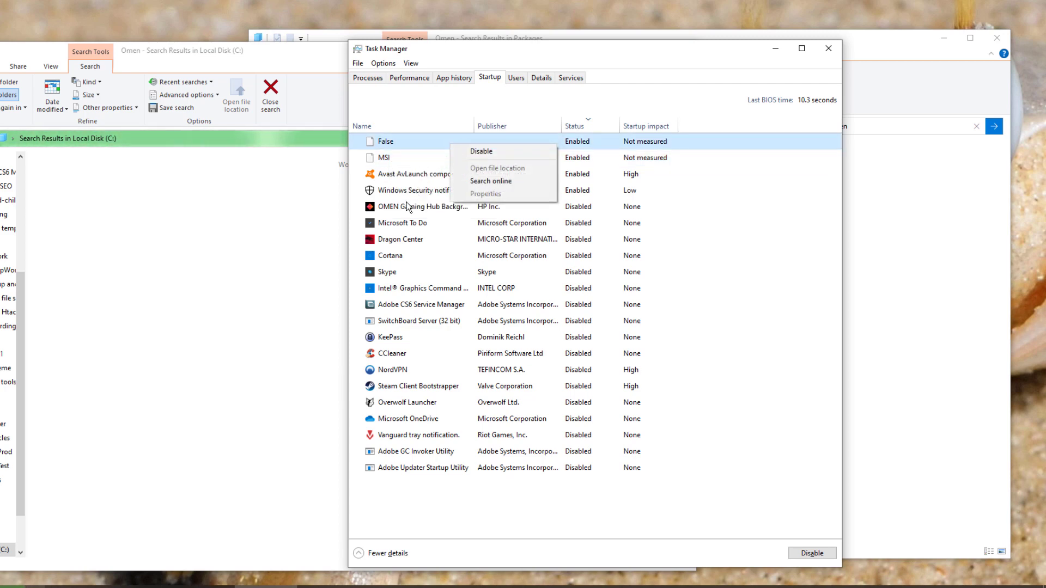
Search online for the MSI and False startup entries, and close Task Manager
click(417, 158)
right_click(417, 158)
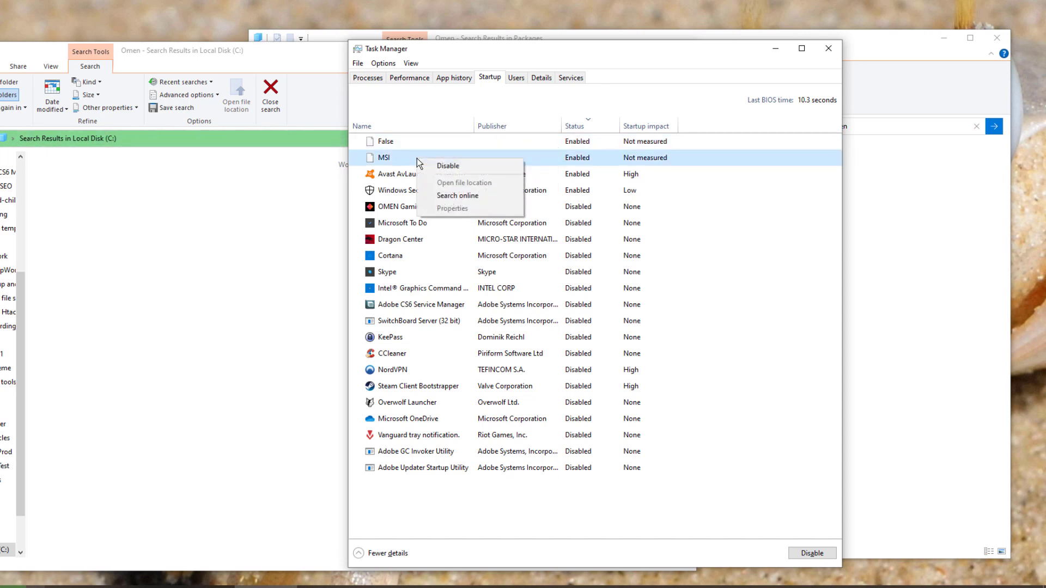
click(439, 197)
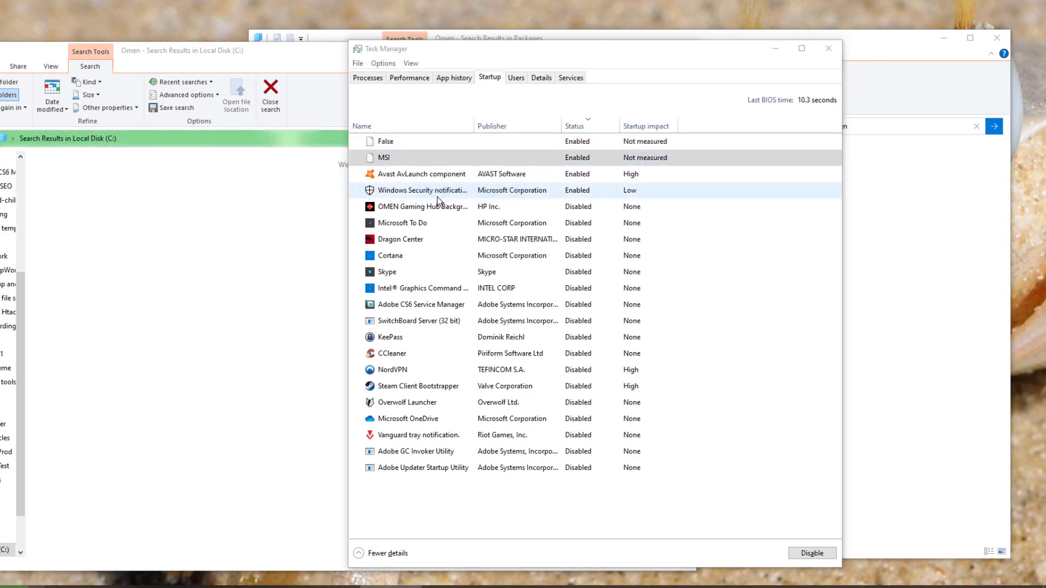
right_click(421, 147)
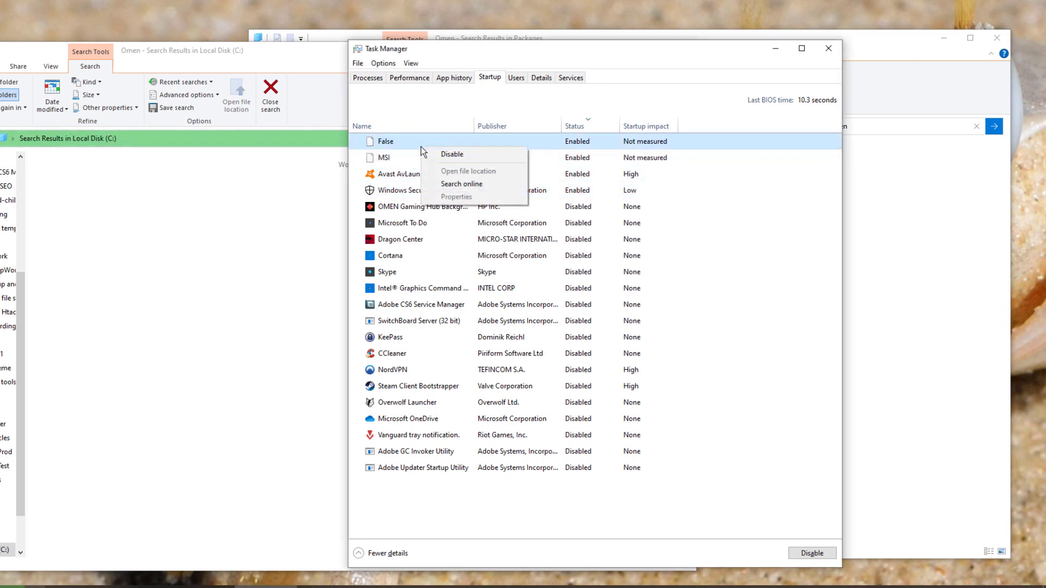
click(434, 183)
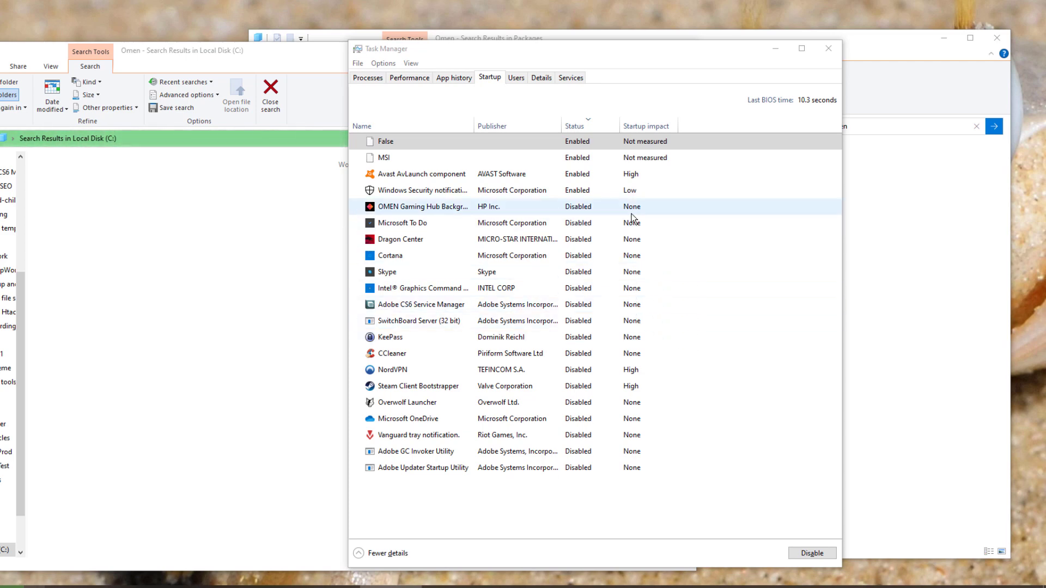
click(368, 77)
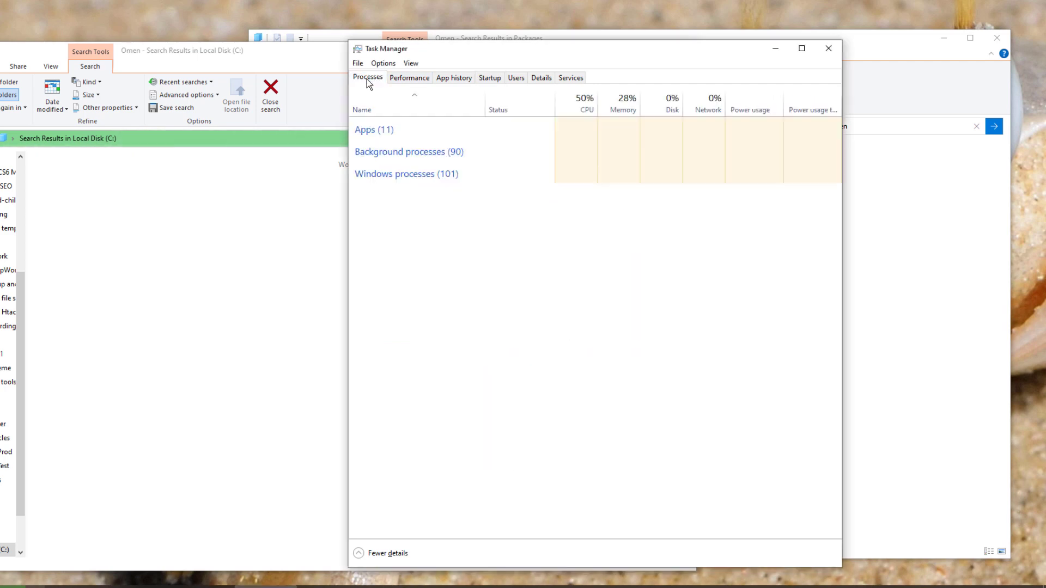
click(827, 49)
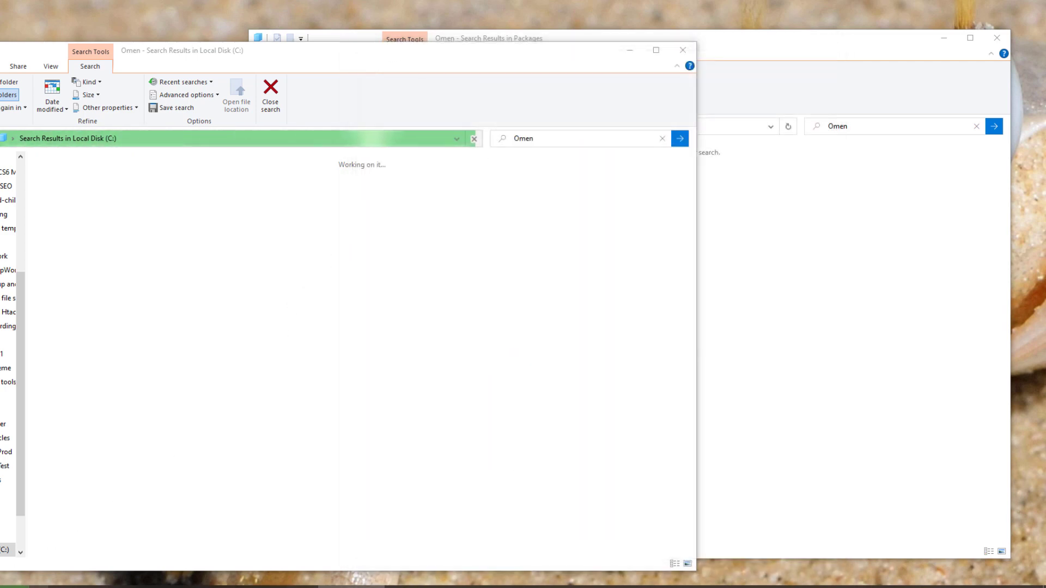
Reopen Task Manager, show the startup programs and check the options for the OMEN Gaming Hub background entry
click(164, 587)
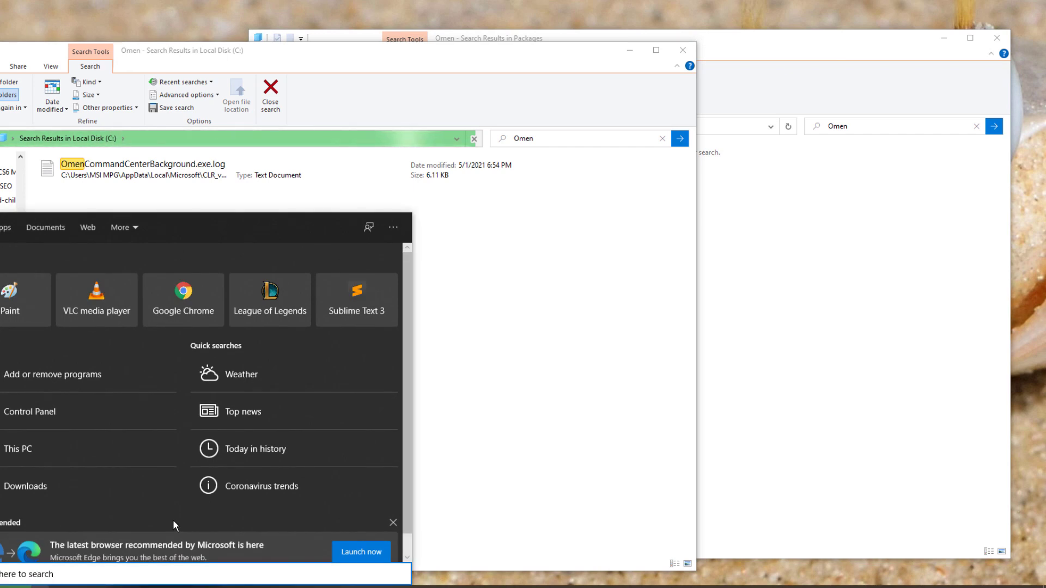
text(Task Manager)
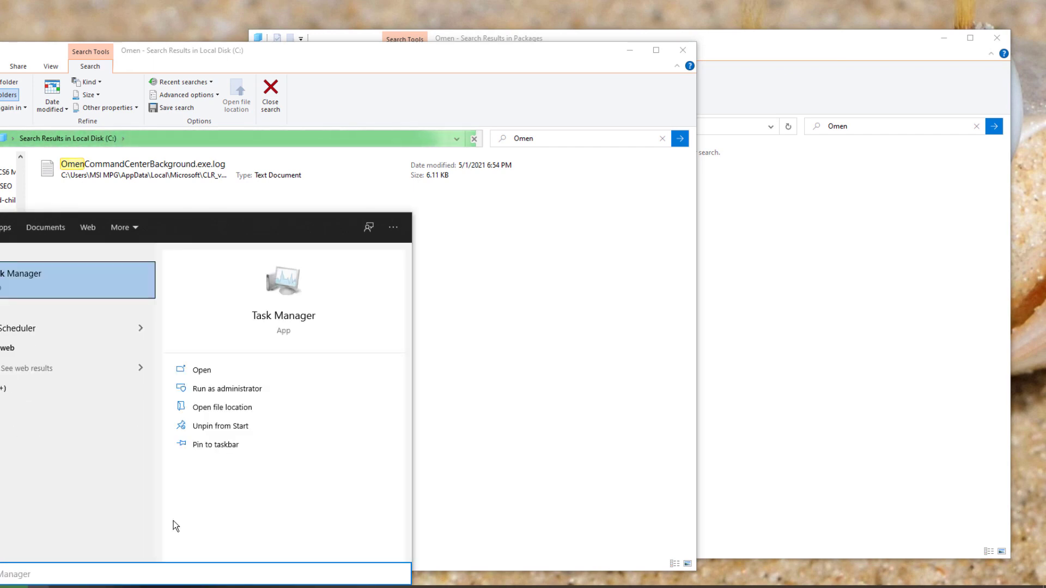
key(Return)
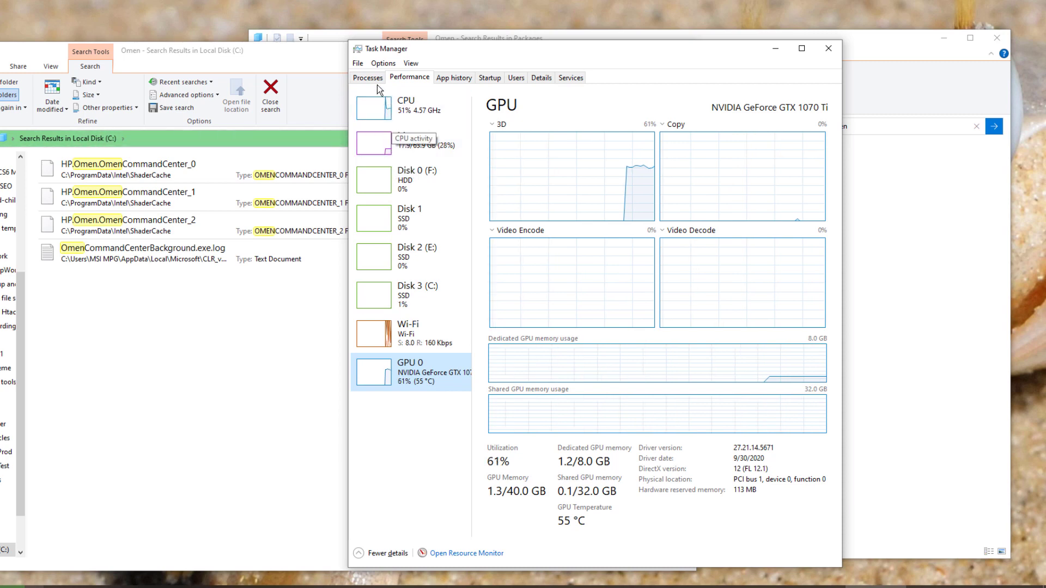
click(490, 77)
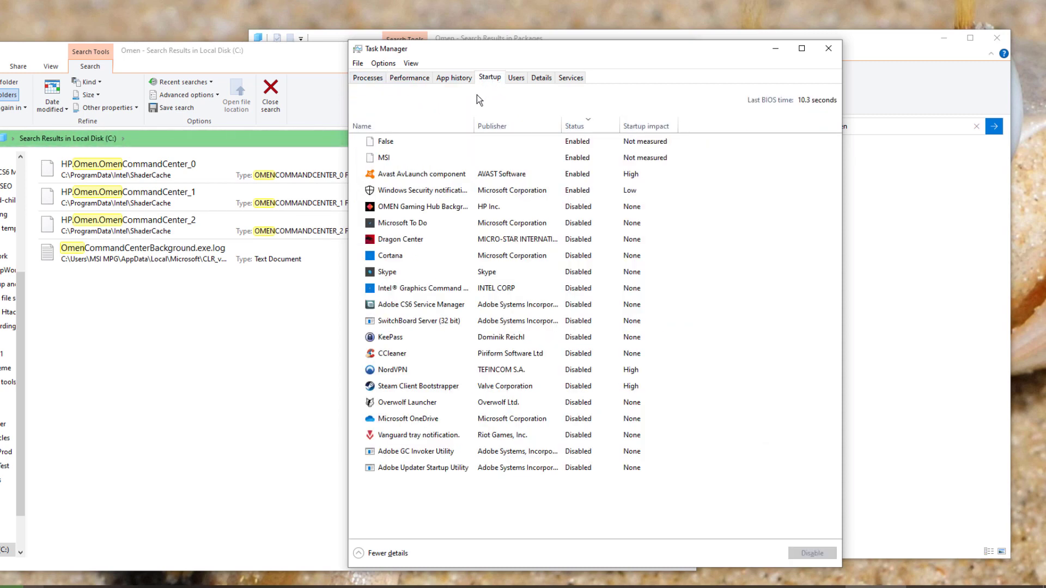
right_click(430, 207)
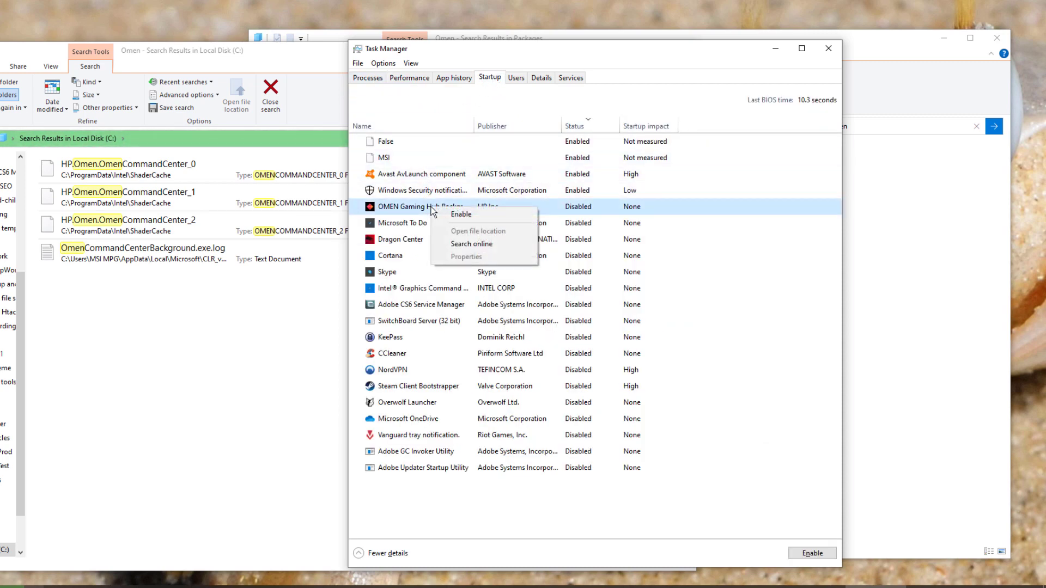
click(409, 207)
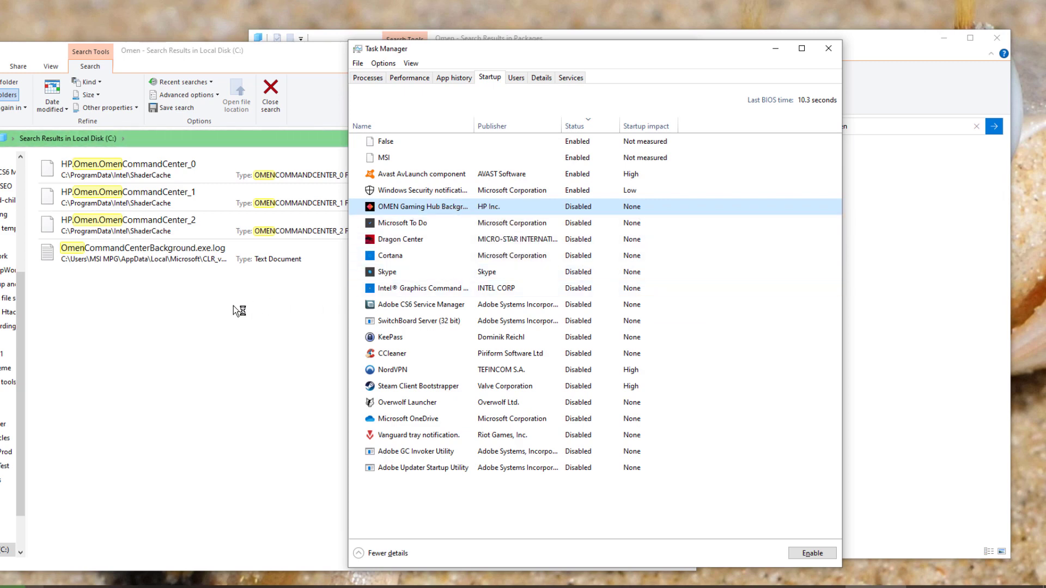
Delete OmenCommandCenterBackground.exe.log from the Omen search results on the C: drive
click(242, 284)
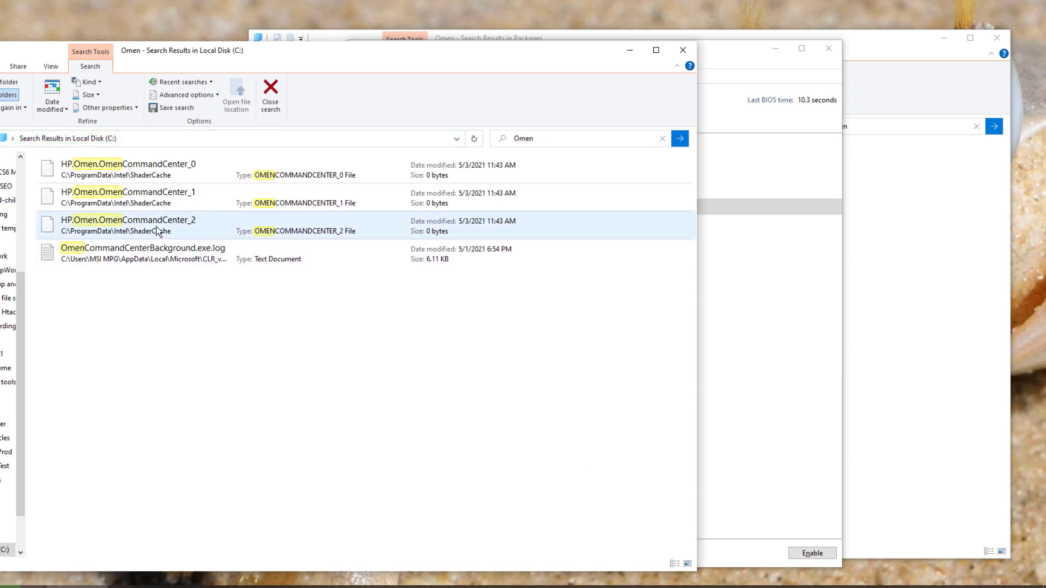
right_click(198, 256)
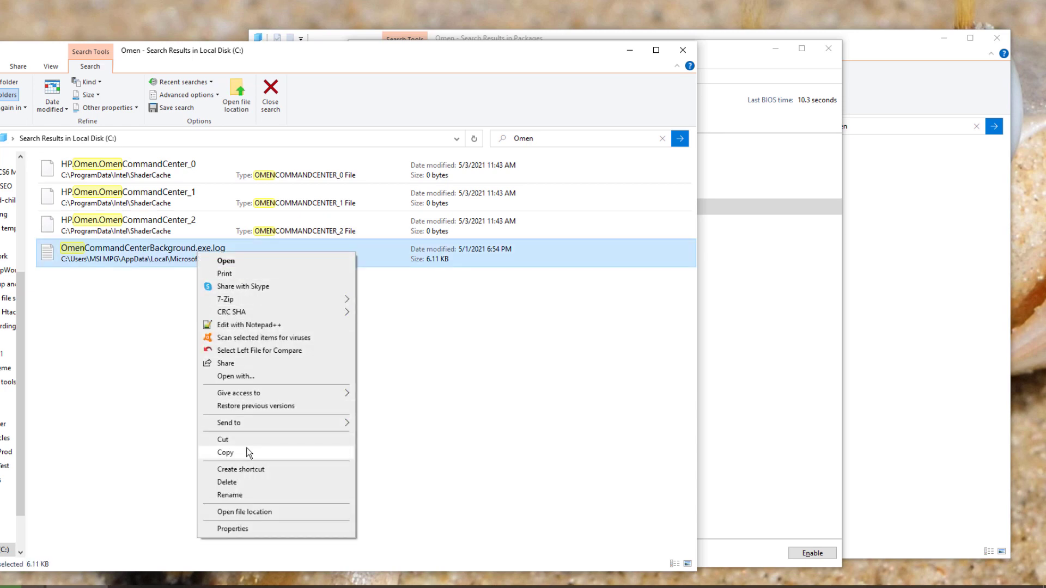
click(245, 480)
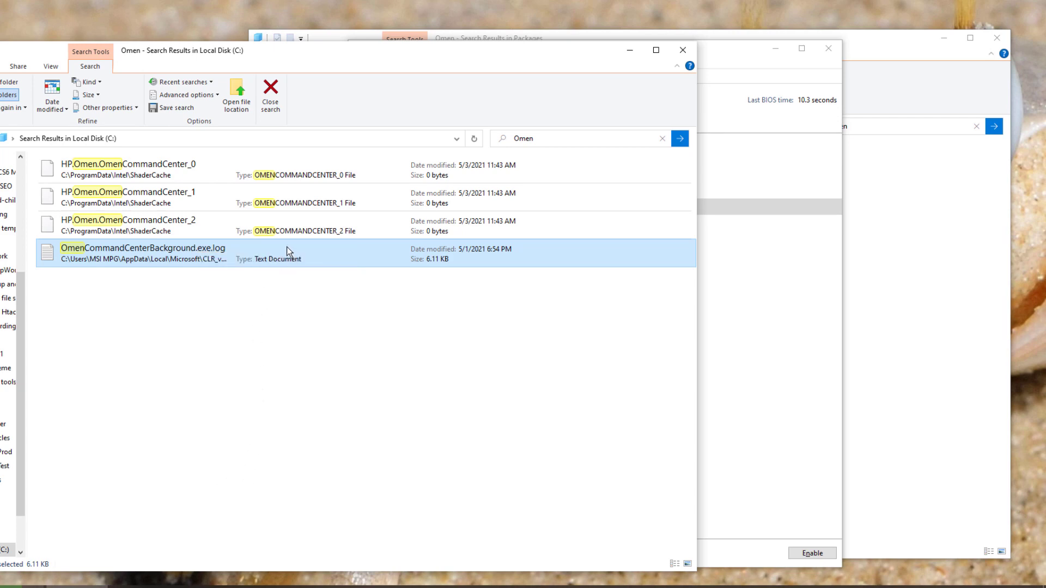
Delete the HP.Omen.OmenCommandCenter_0, _1 and _2 files together from the Omen search results
click(270, 230)
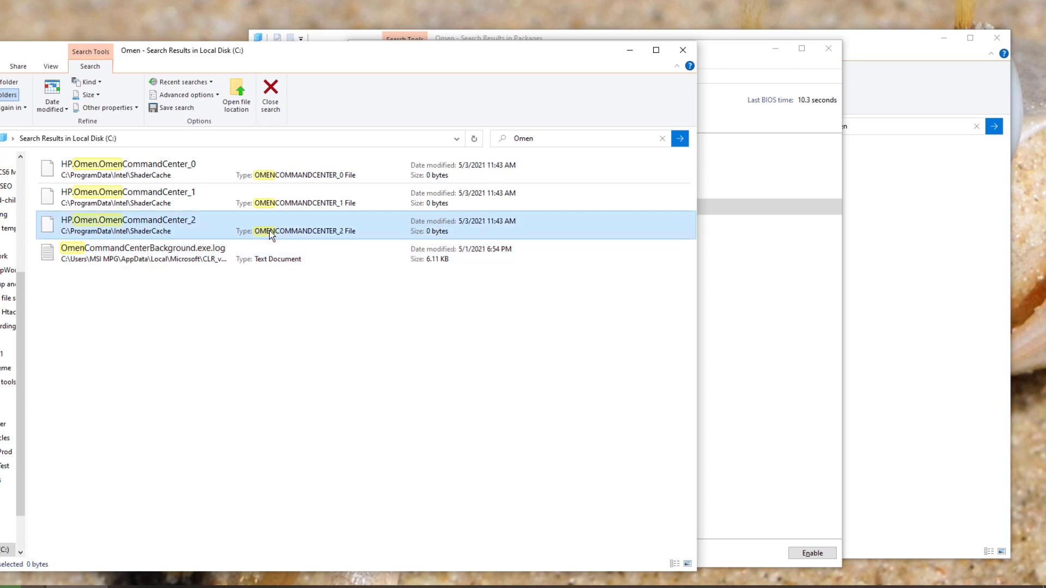
shift+click(236, 198)
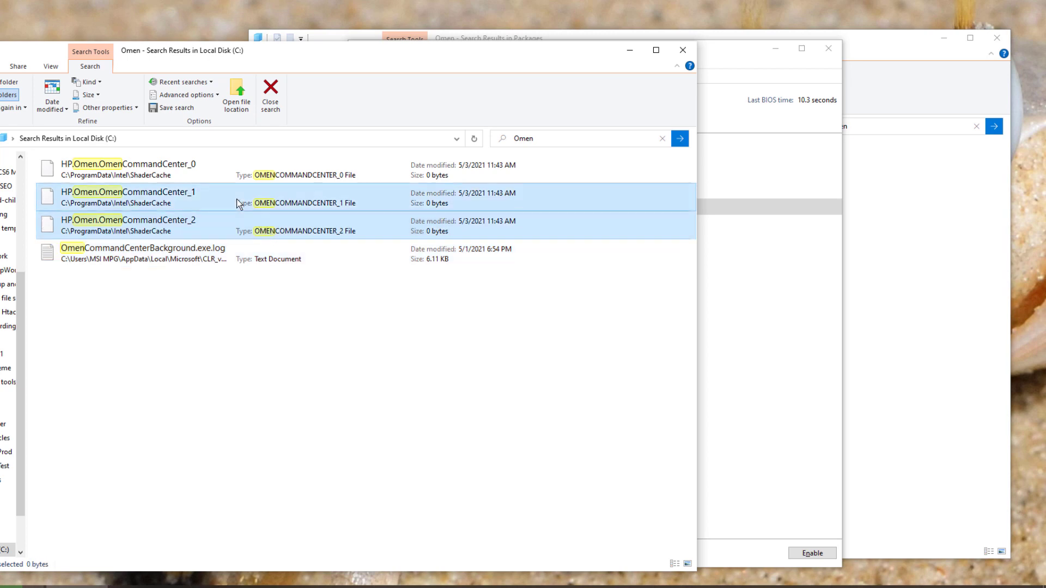
shift+click(240, 174)
right_click(240, 174)
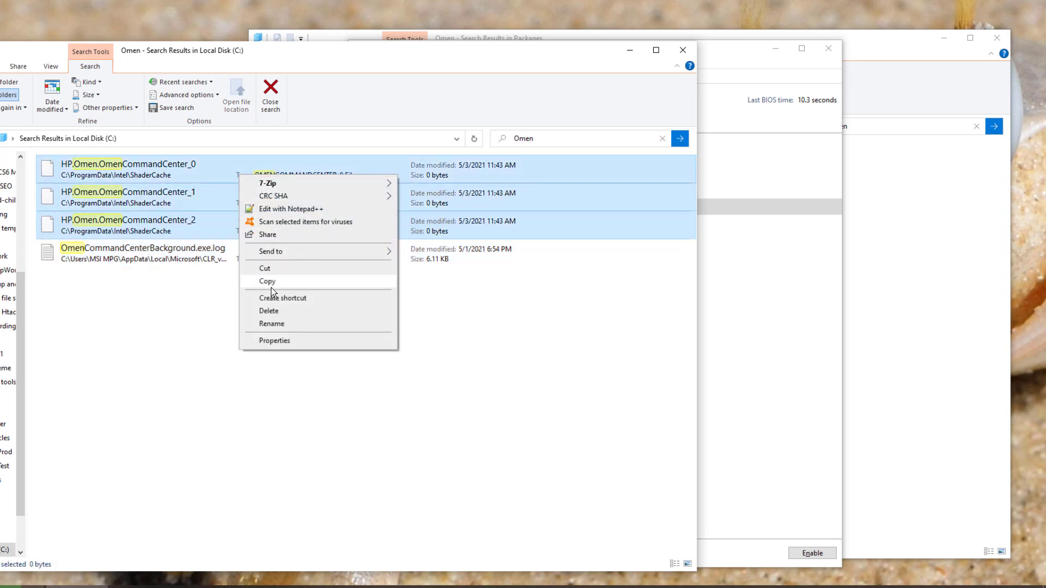
click(271, 312)
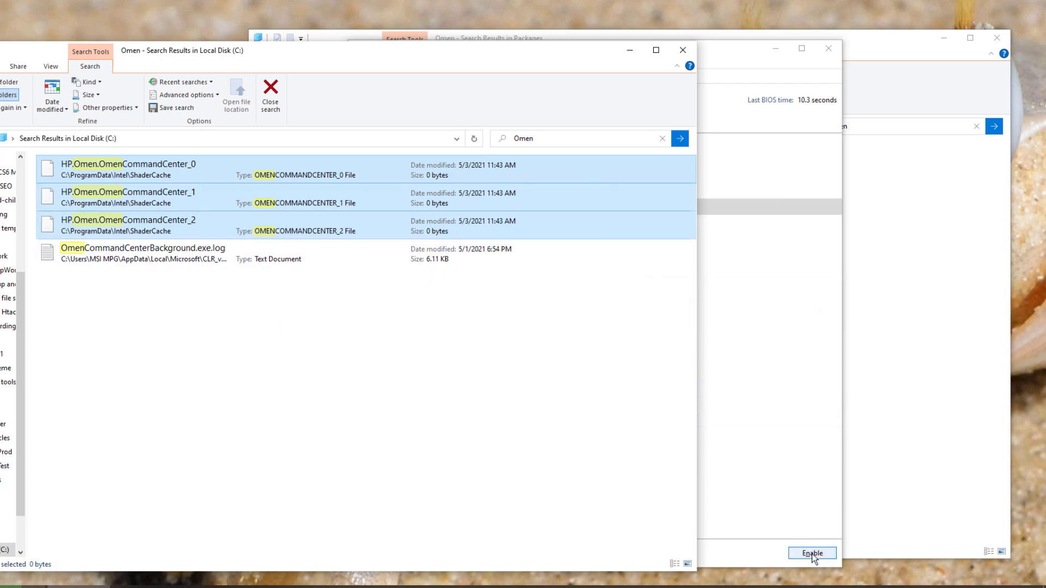
mouse_move(825, 580)
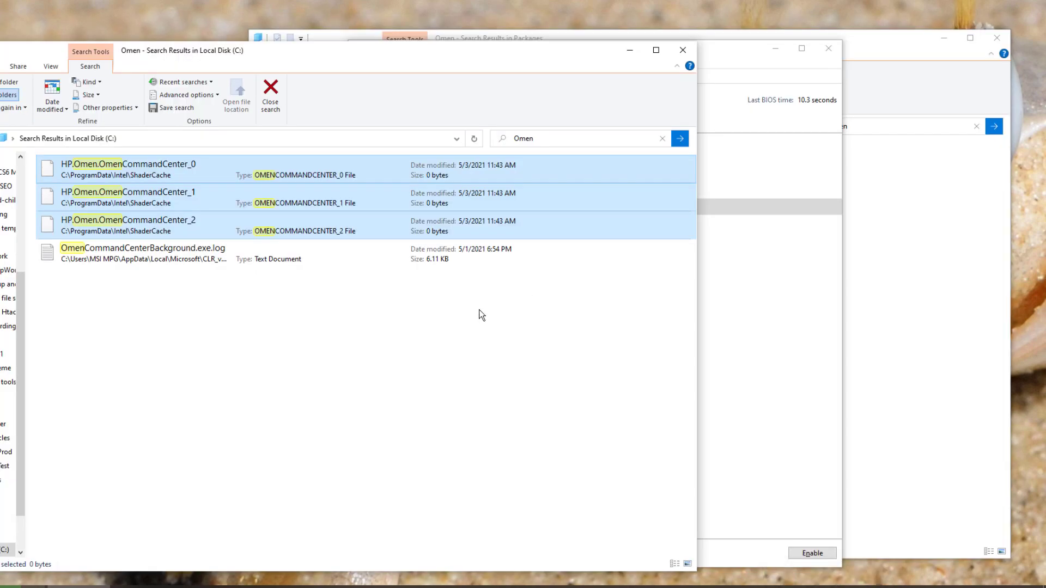
Try to delete all four Omen search results together again, retry the operation and cancel it
click(470, 313)
drag(306, 299, 182, 167)
right_click(182, 167)
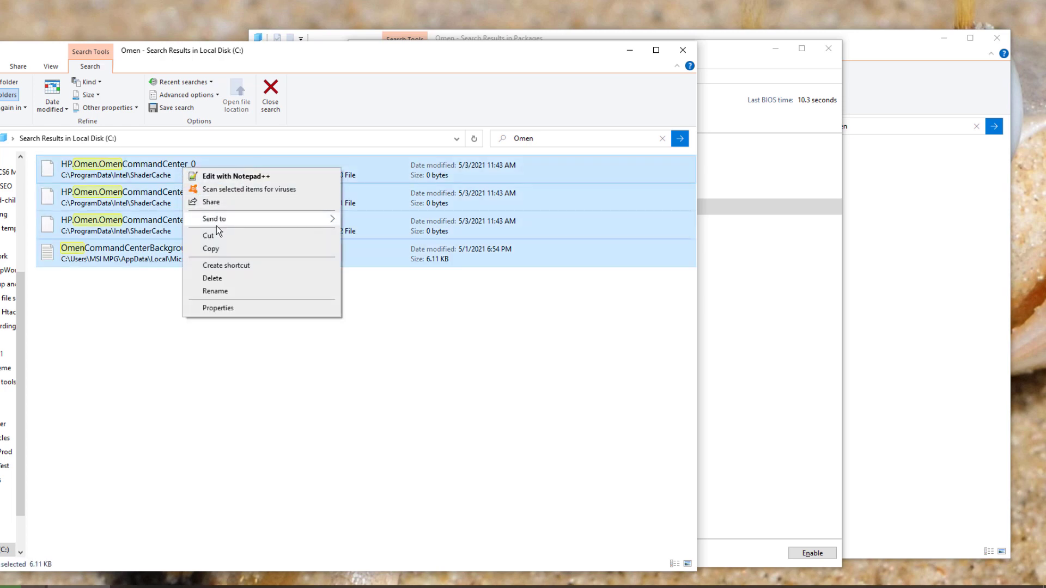
click(213, 278)
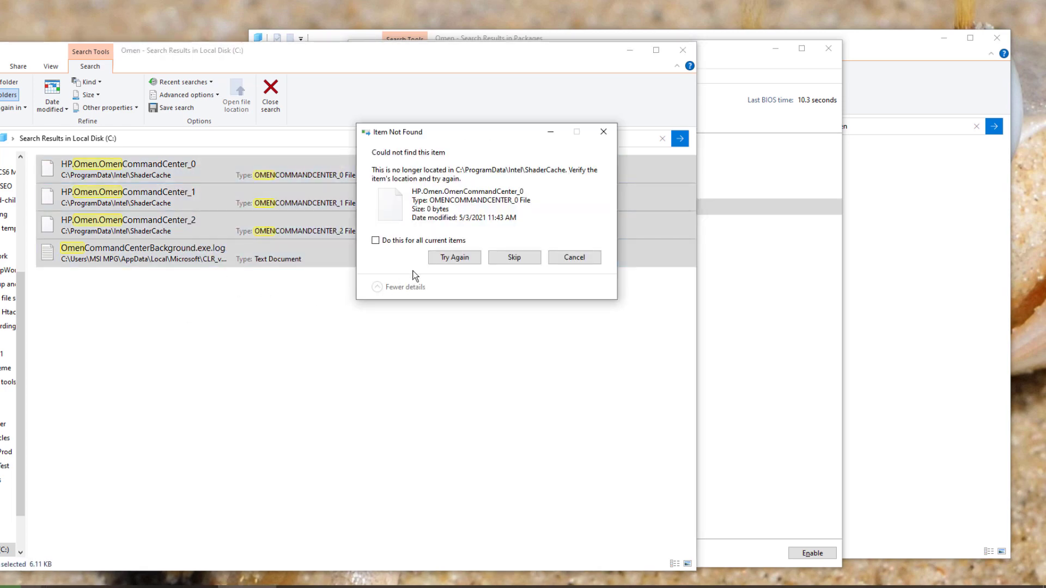
click(448, 258)
click(448, 261)
click(446, 257)
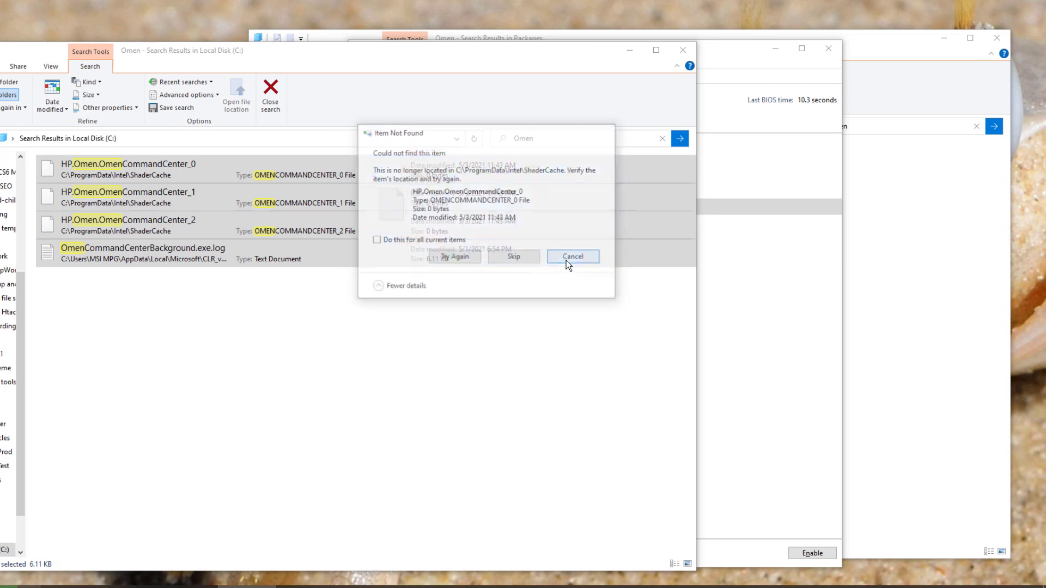
click(567, 261)
click(308, 280)
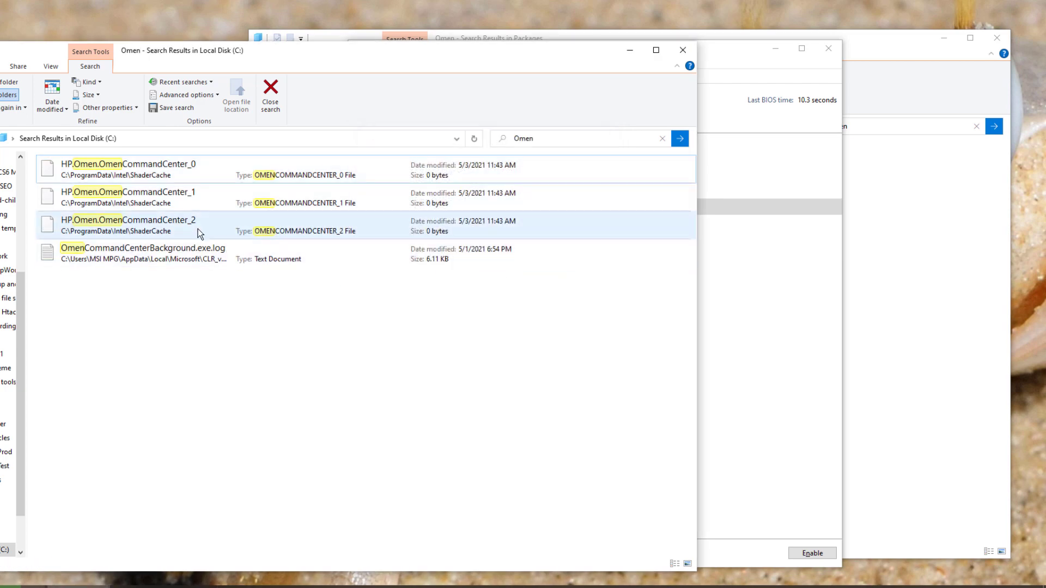
Try to delete only the HP.Omen.OmenCommandCenter_1 file, retry once and cancel
right_click(178, 176)
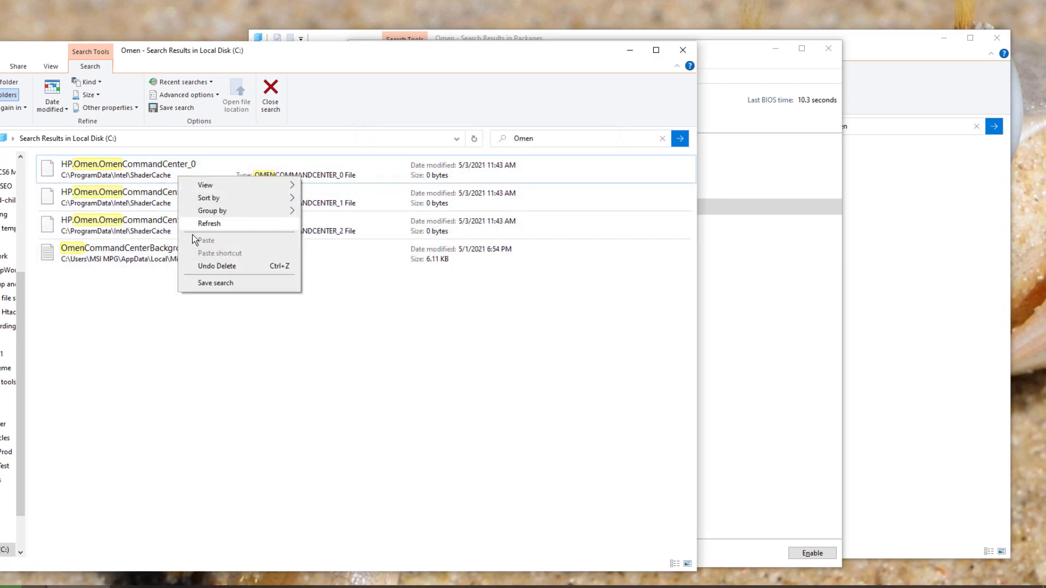
right_click(155, 200)
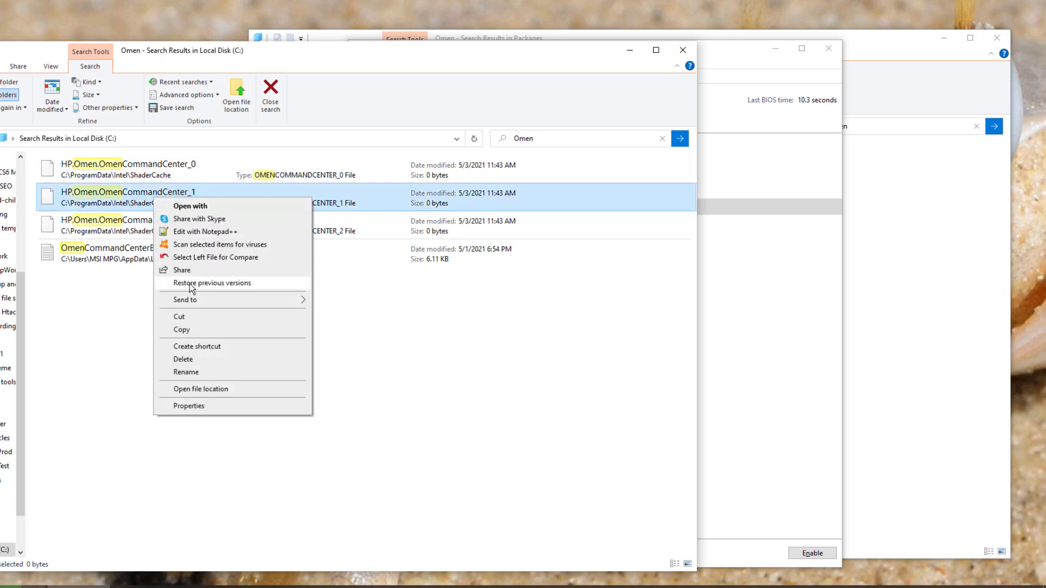
click(188, 360)
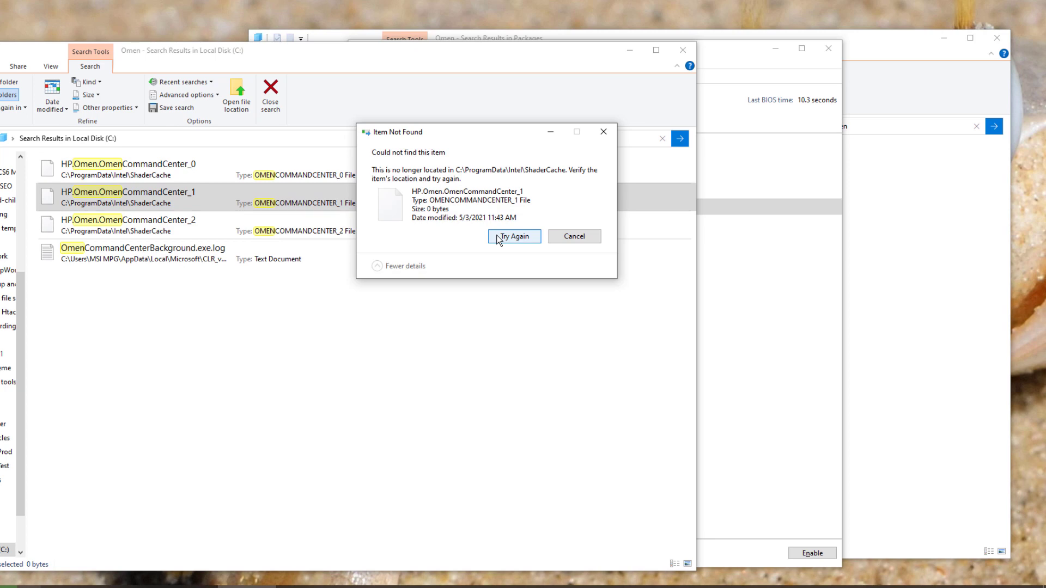
click(497, 238)
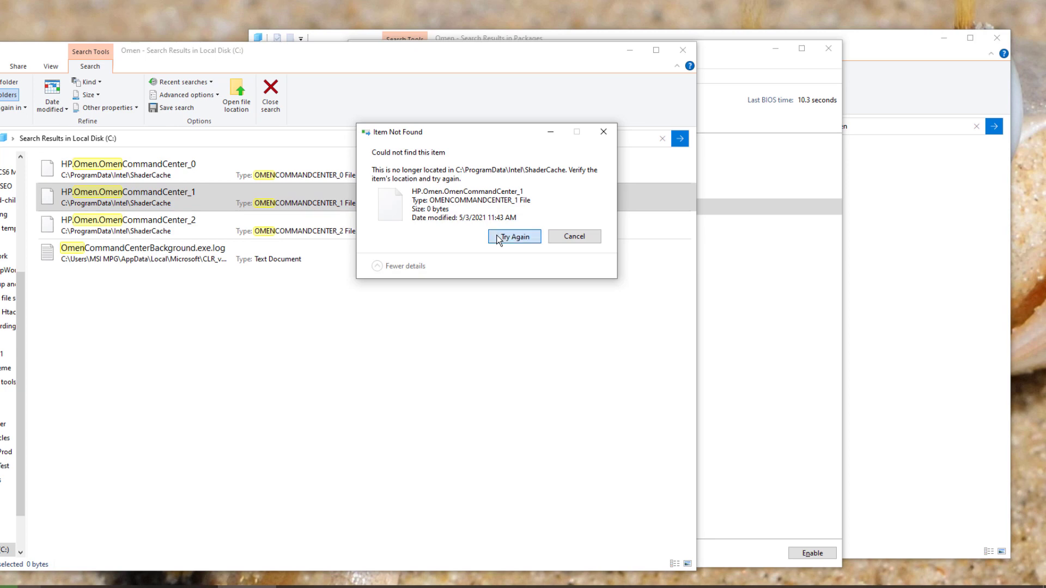
click(567, 238)
Open the folder containing HP.Omen.OmenCommandCenter_1 and examine the ShaderCache file list for remaining Omen files
right_click(215, 196)
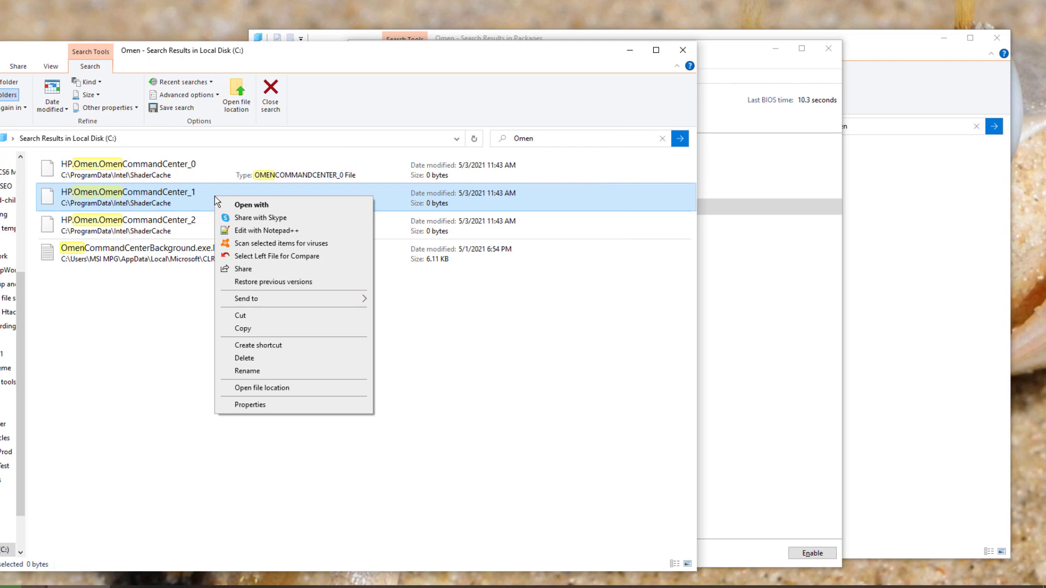
click(244, 385)
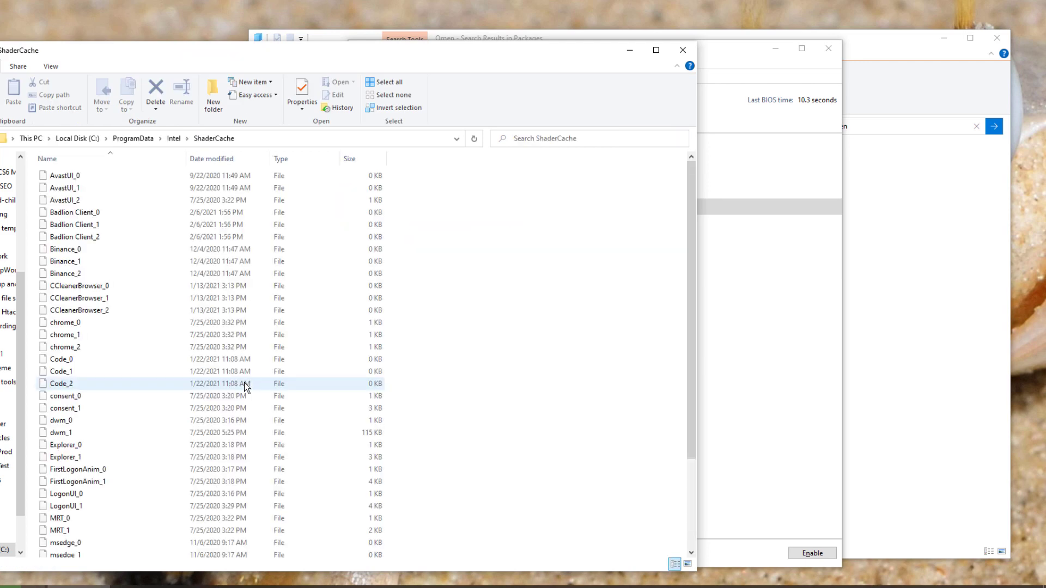
scroll(244, 382, down, 3)
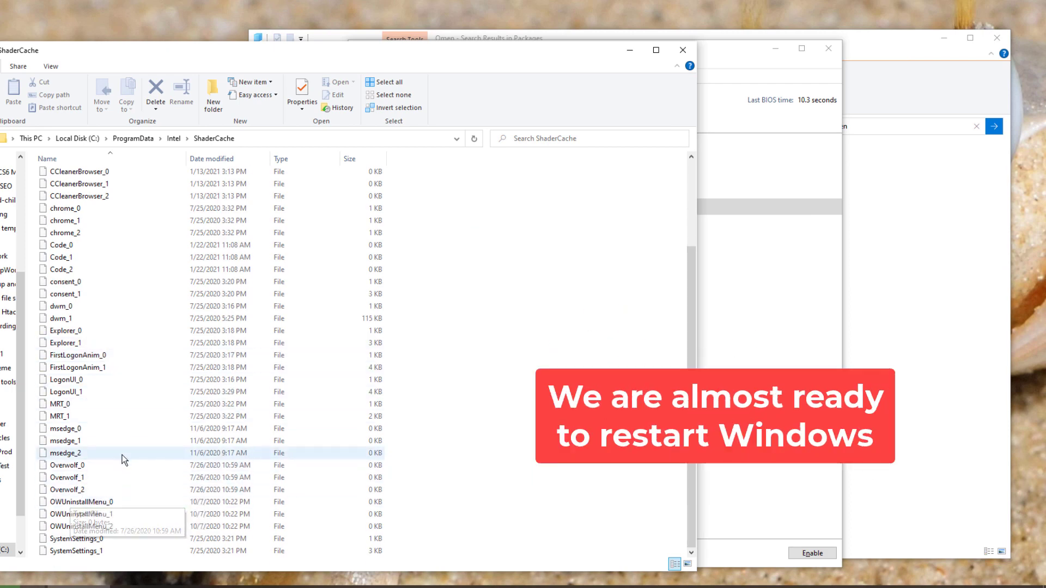
scroll(90, 326, up, 3)
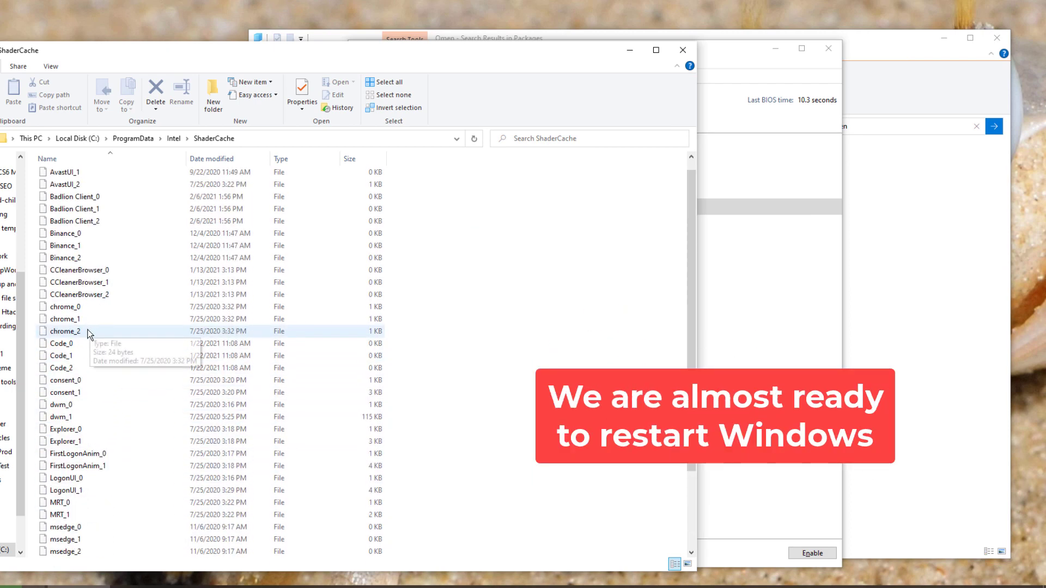
scroll(91, 334, up, 1)
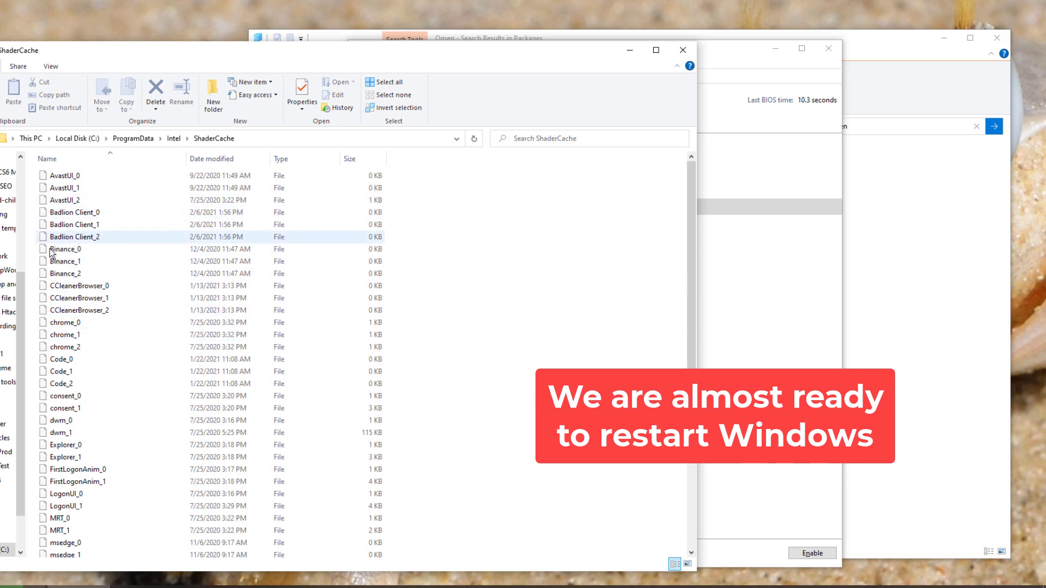
scroll(72, 441, down, 3)
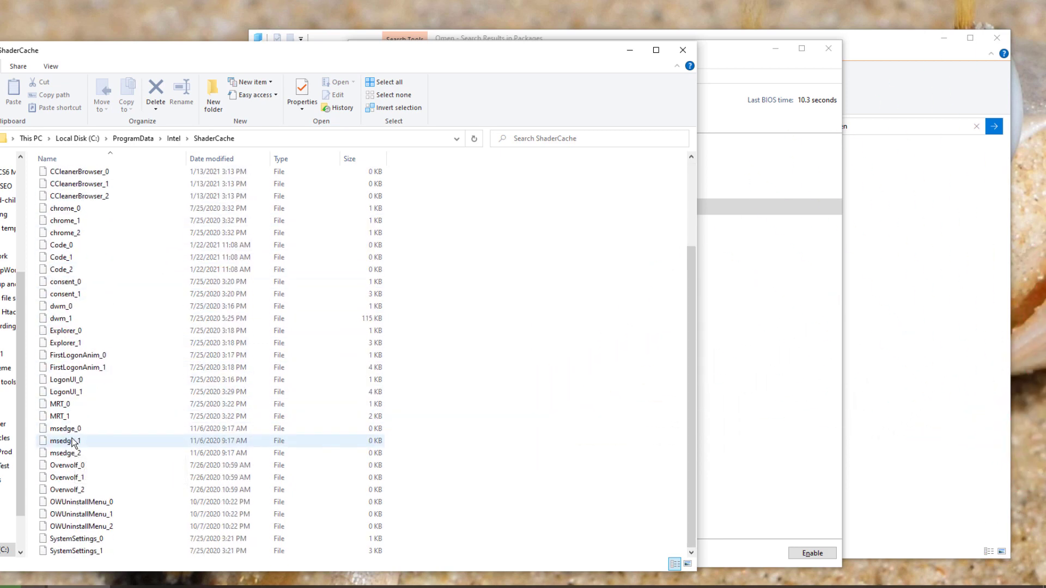
scroll(153, 435, up, 3)
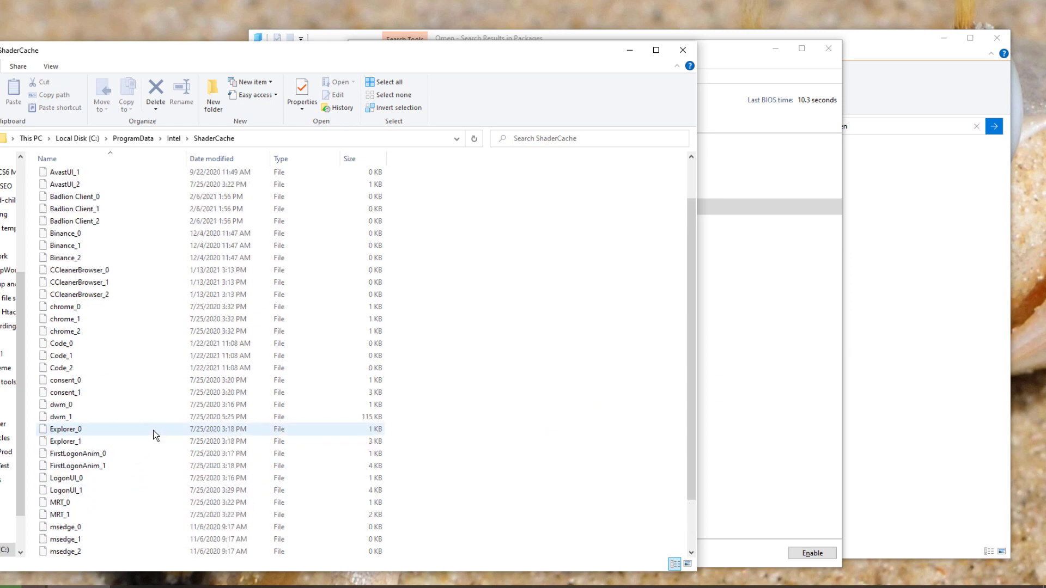
scroll(152, 431, down, 2)
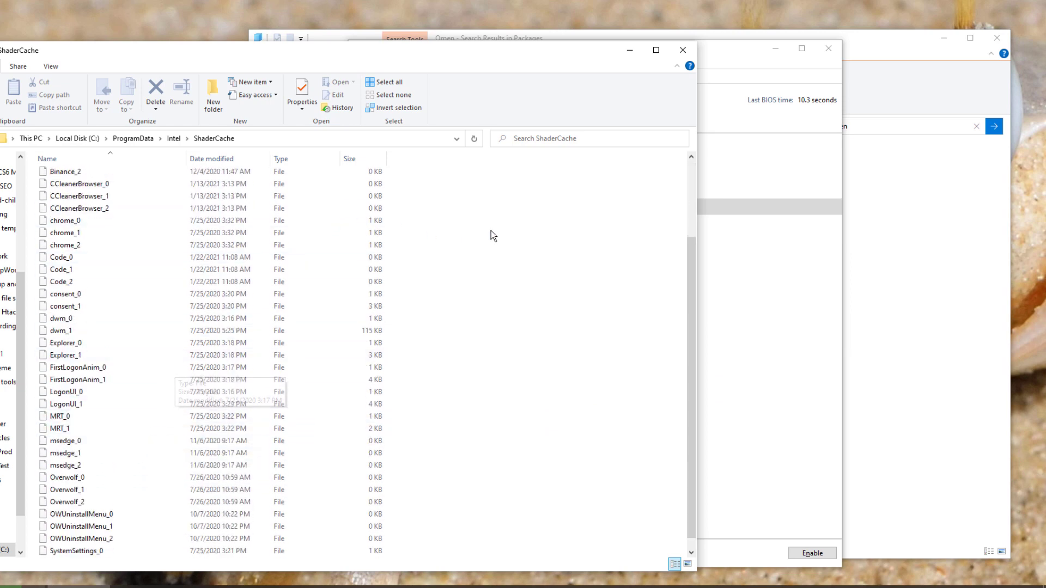
key(alt+Left)
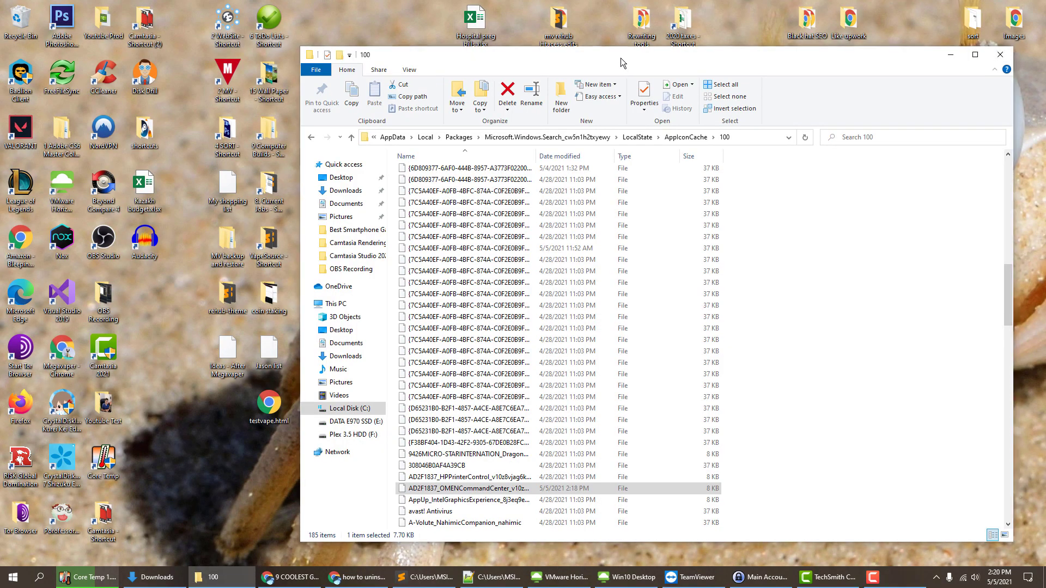
Delete the AD2F1837_OMENCommandCenter file from the AppIconCache\100 folder
drag(623, 63, 623, 55)
scroll(502, 409, down, 3)
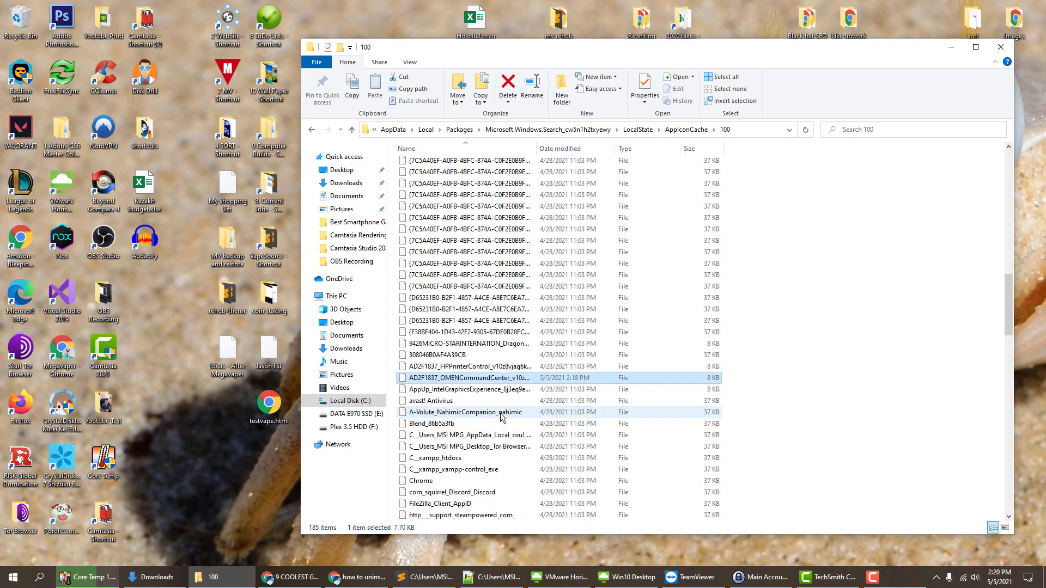
scroll(502, 417, down, 3)
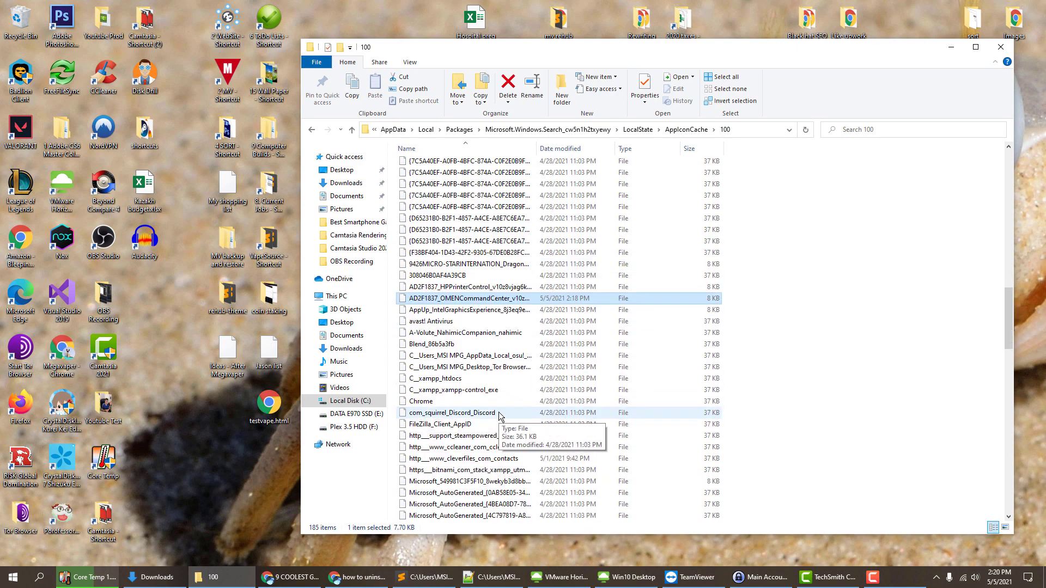
scroll(500, 417, up, 1)
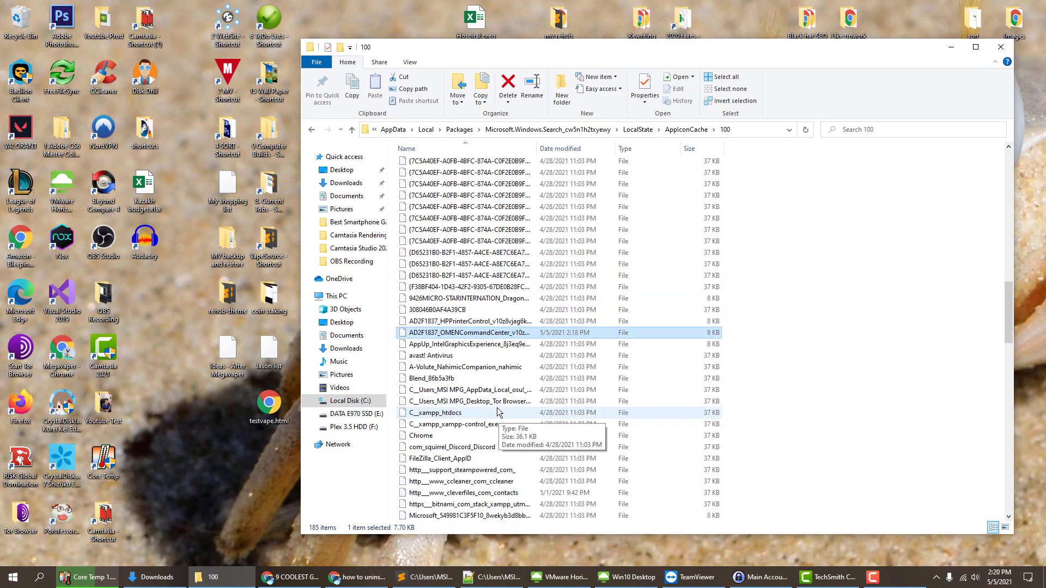
right_click(498, 336)
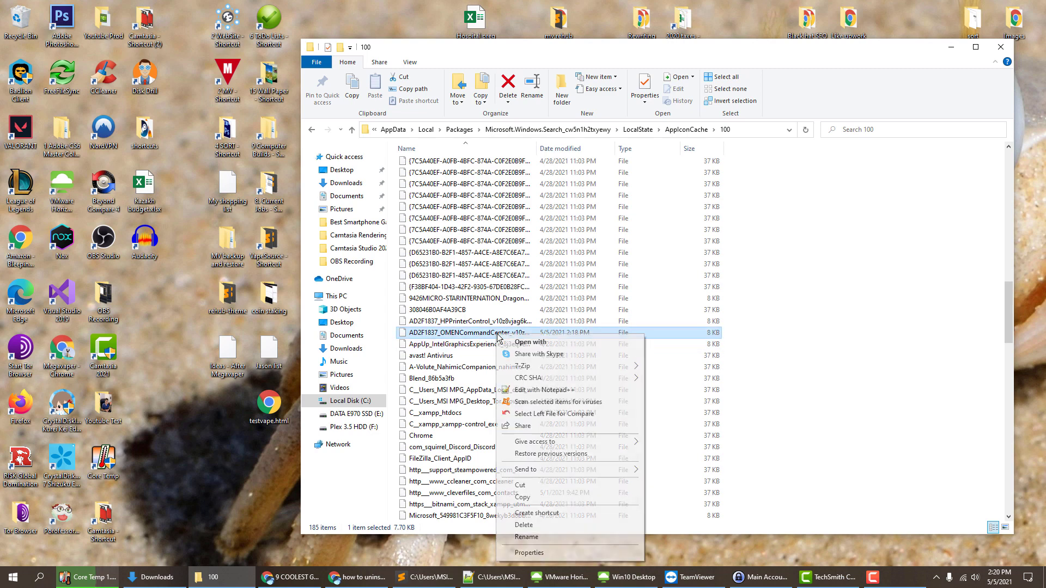
click(520, 524)
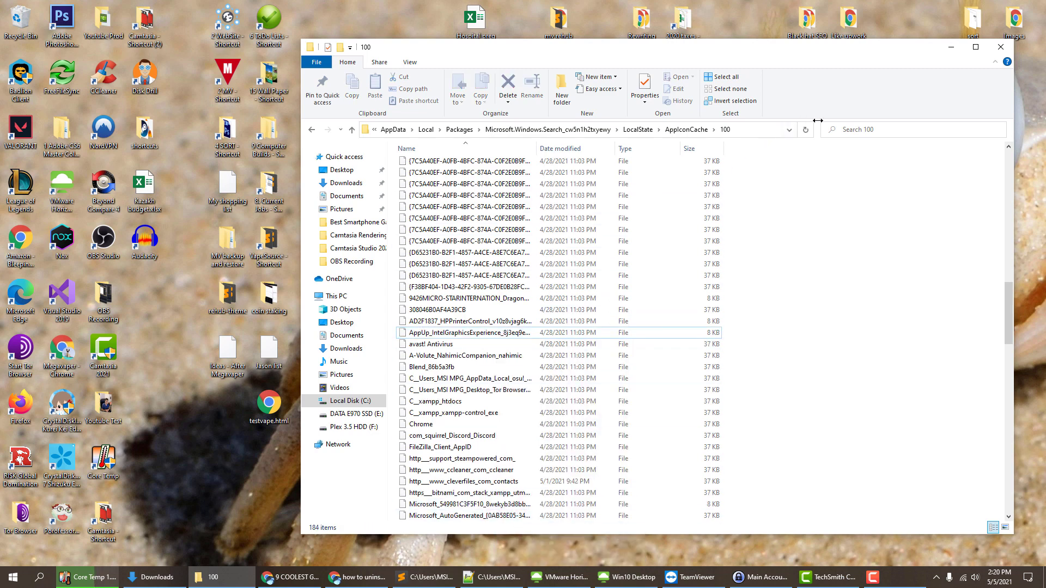
Search the AppIconCache\100 folder for "omen" to check for other leftover files
click(853, 130)
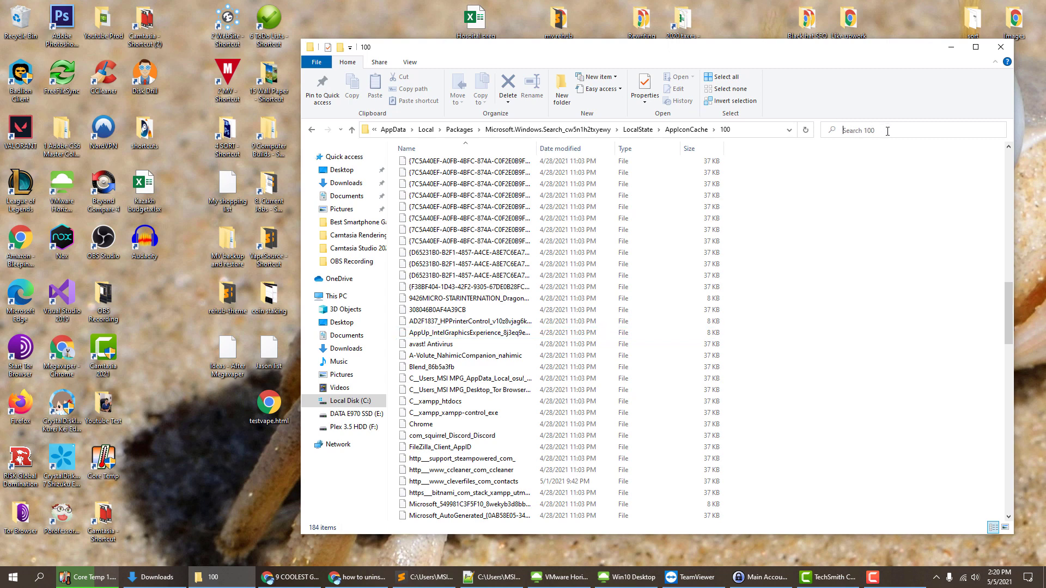
text(omen)
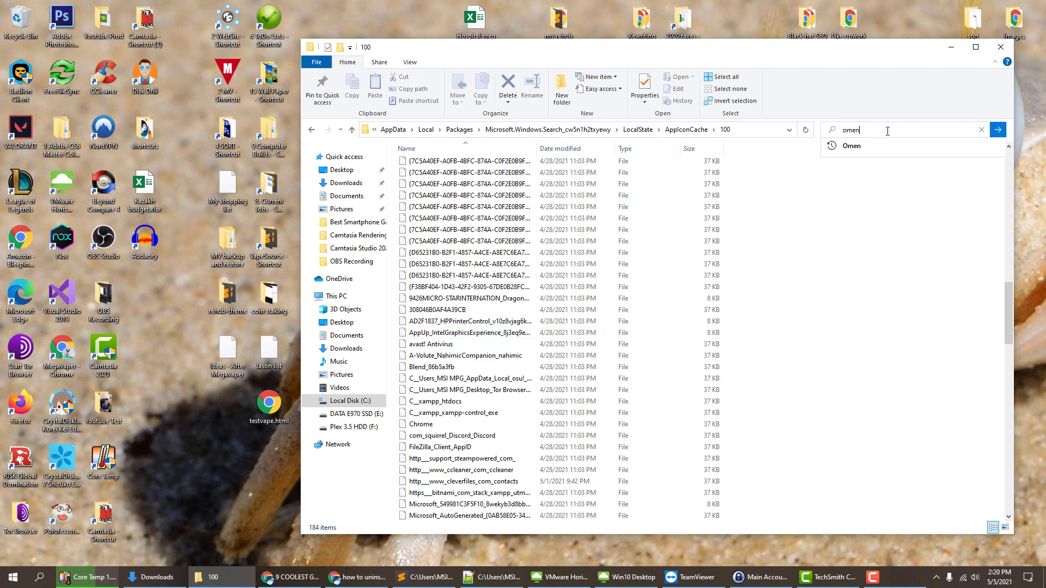
key(Return)
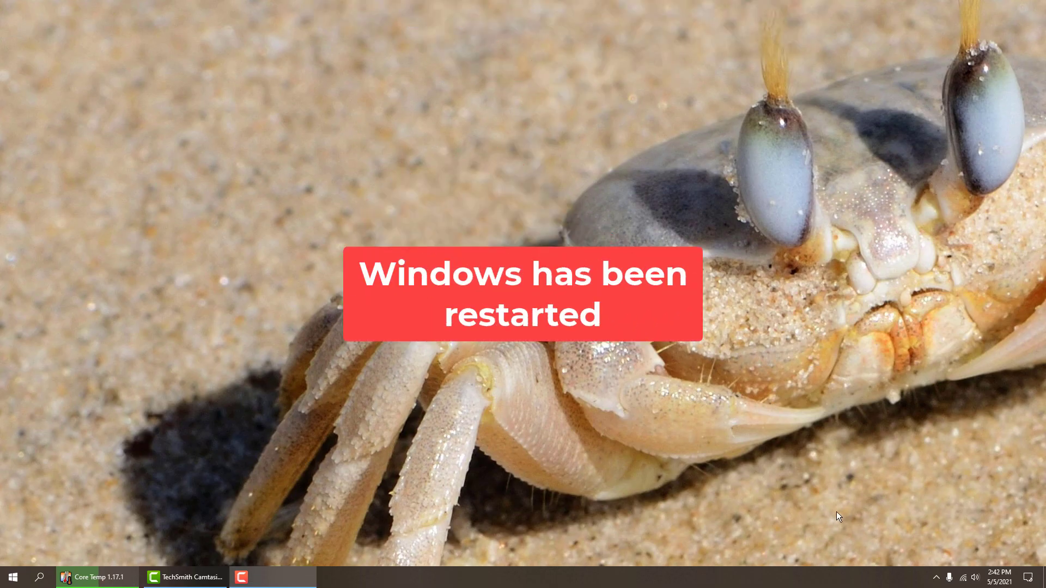
click(940, 577)
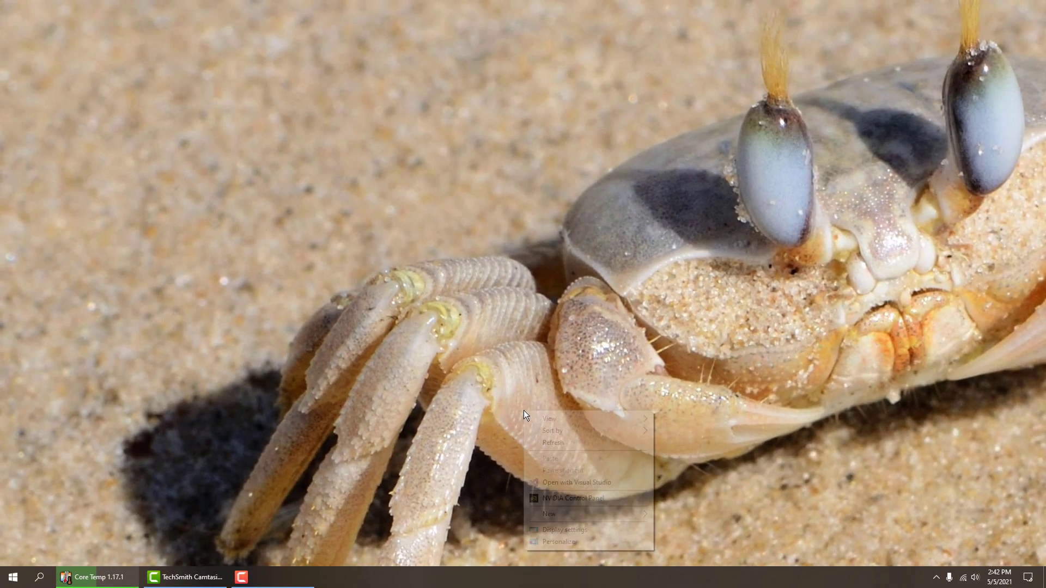
right_click(524, 410)
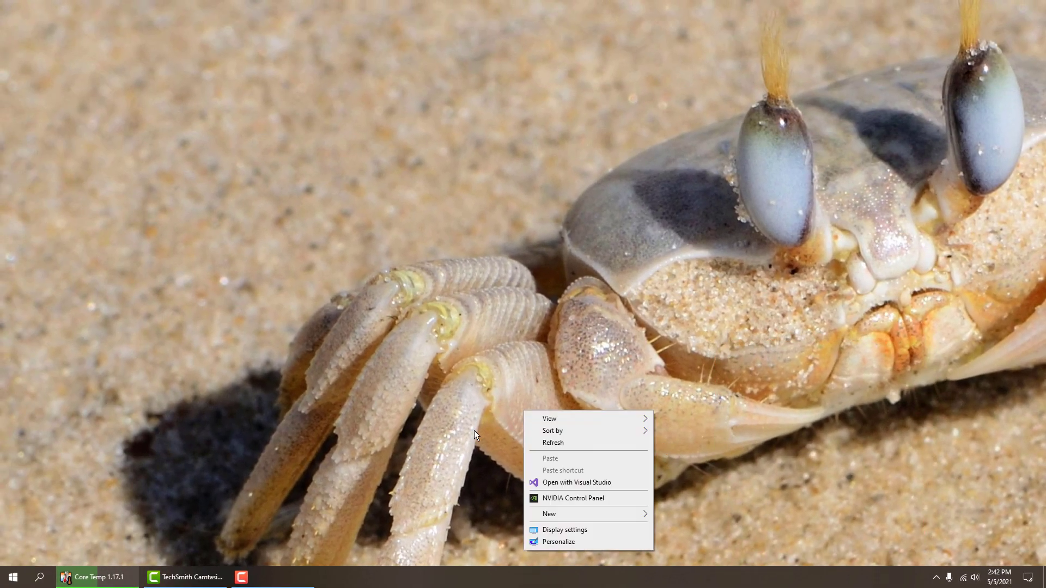
Search Windows for "task" and open Task Manager
click(39, 577)
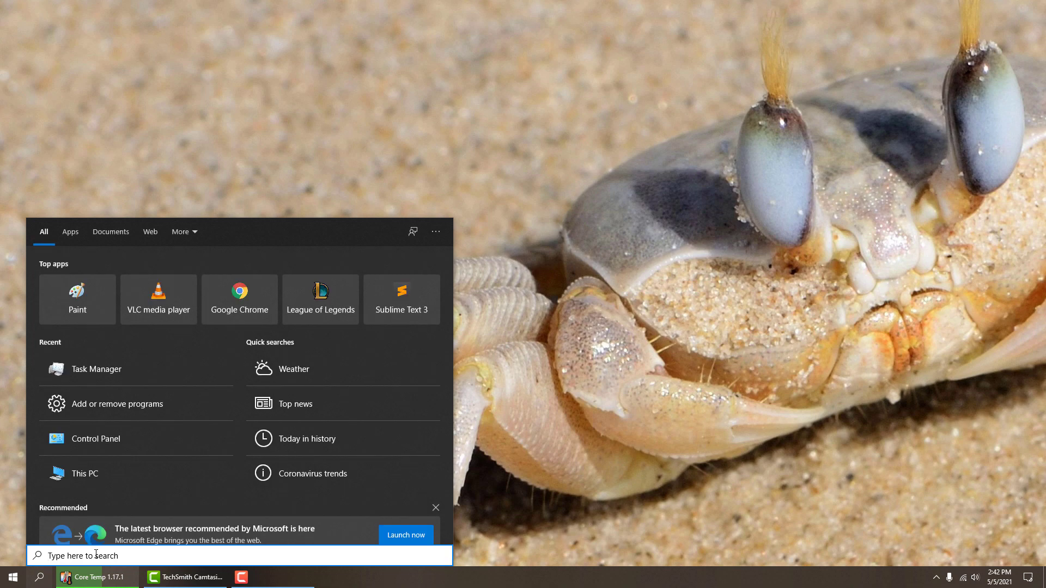
text(task)
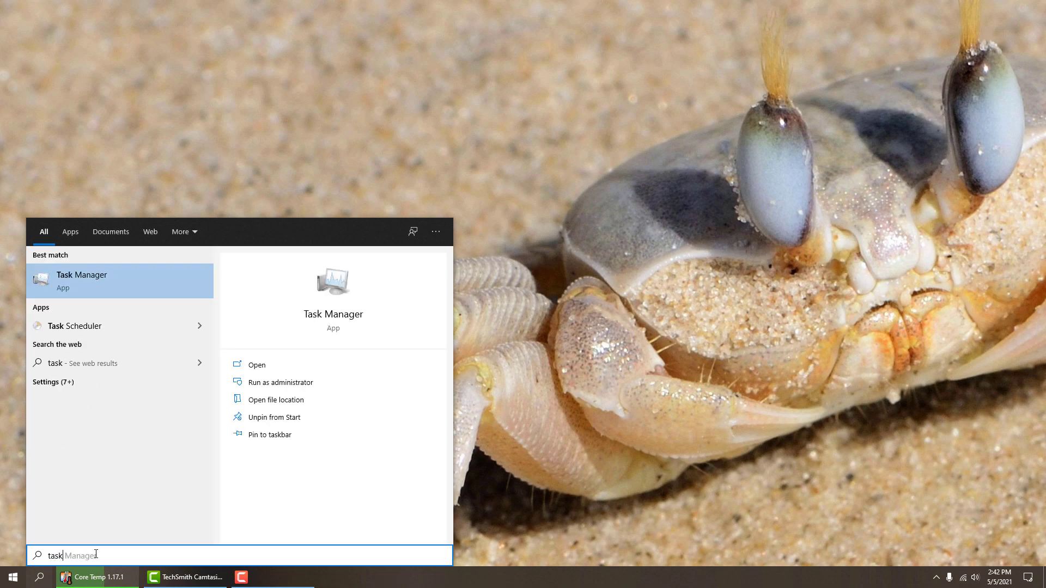
key(Return)
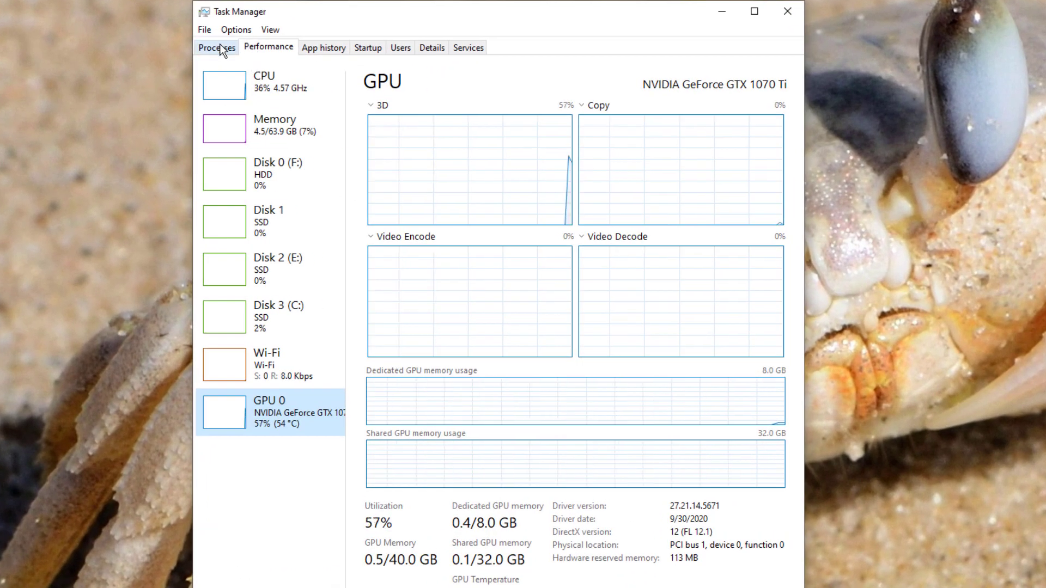
Examine the running apps, background processes and first Windows processes in Task Manager for any OMEN entries
click(220, 47)
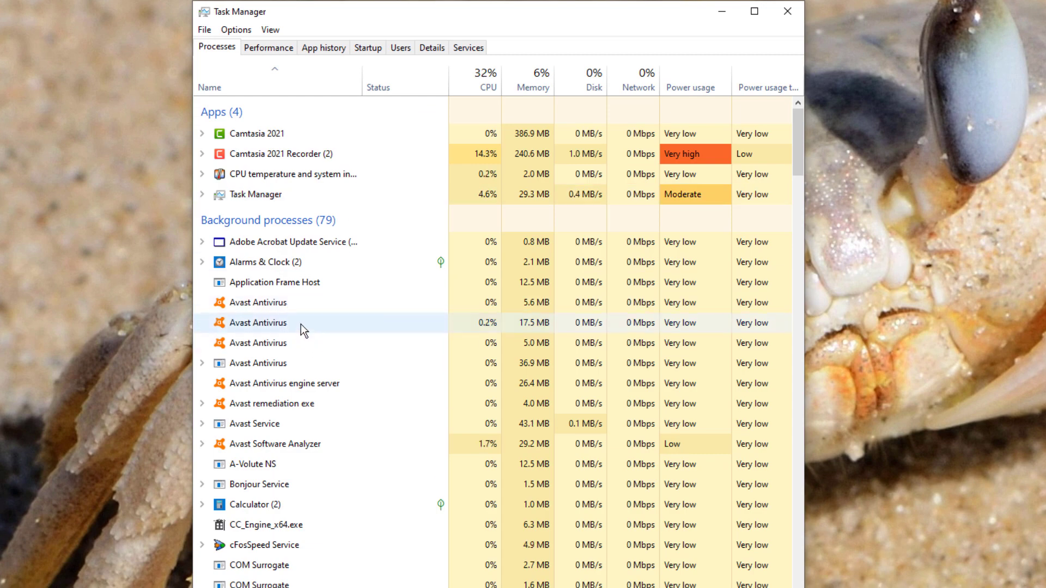
scroll(299, 359, down, 1)
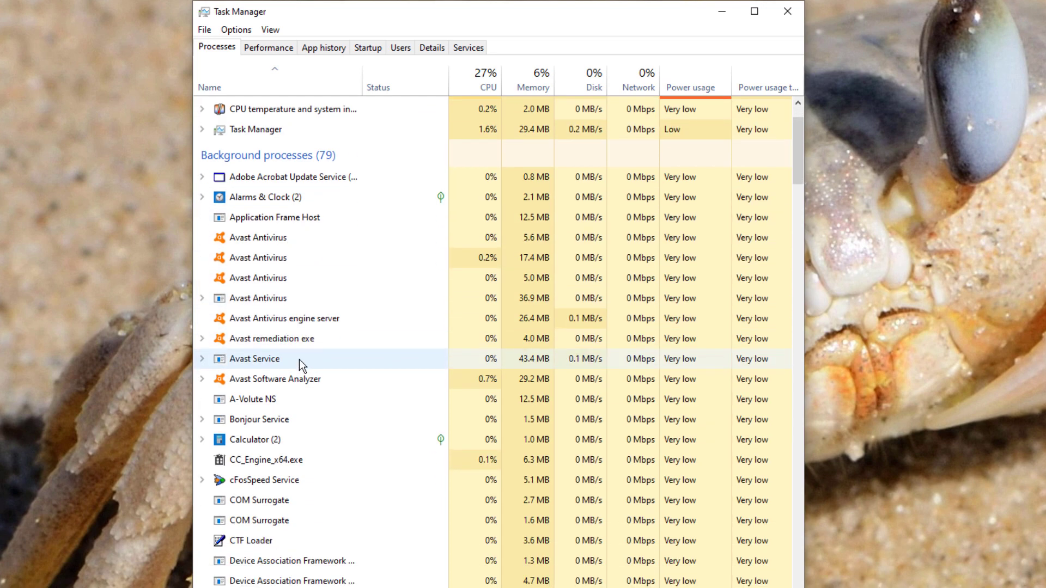
scroll(299, 360, down, 4)
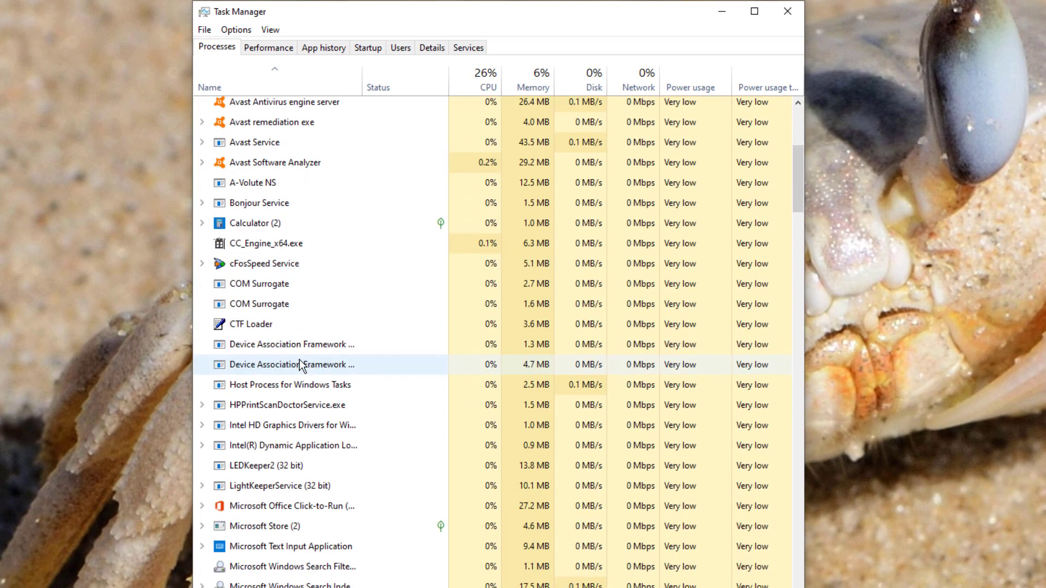
scroll(299, 360, down, 5)
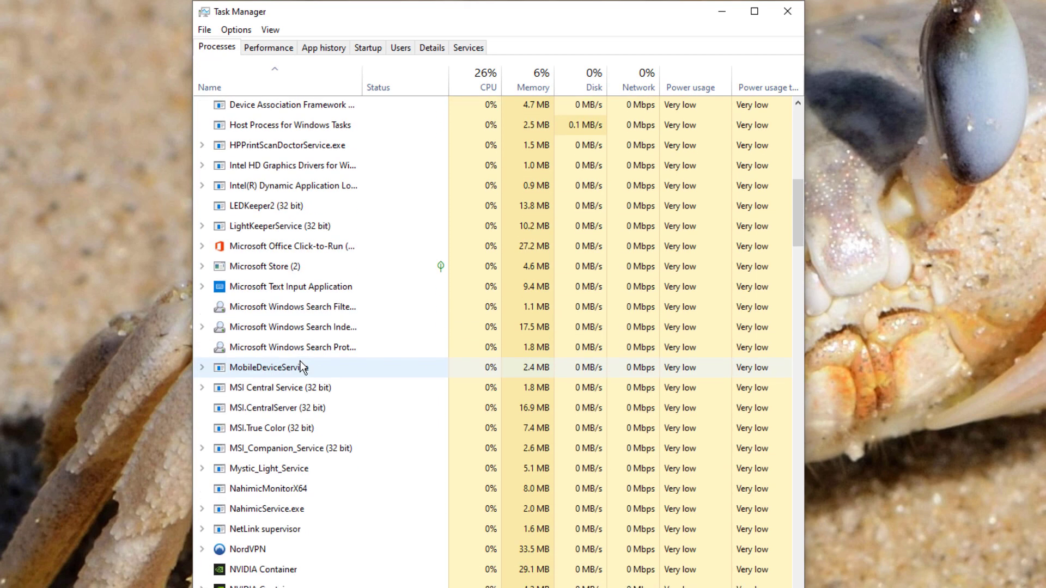
scroll(302, 367, down, 5)
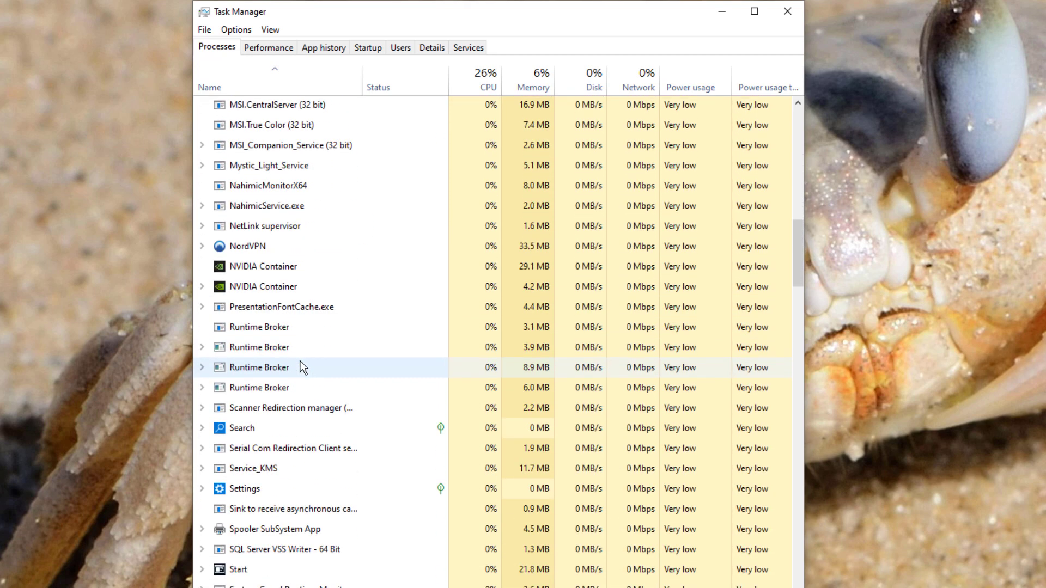
scroll(301, 367, down, 6)
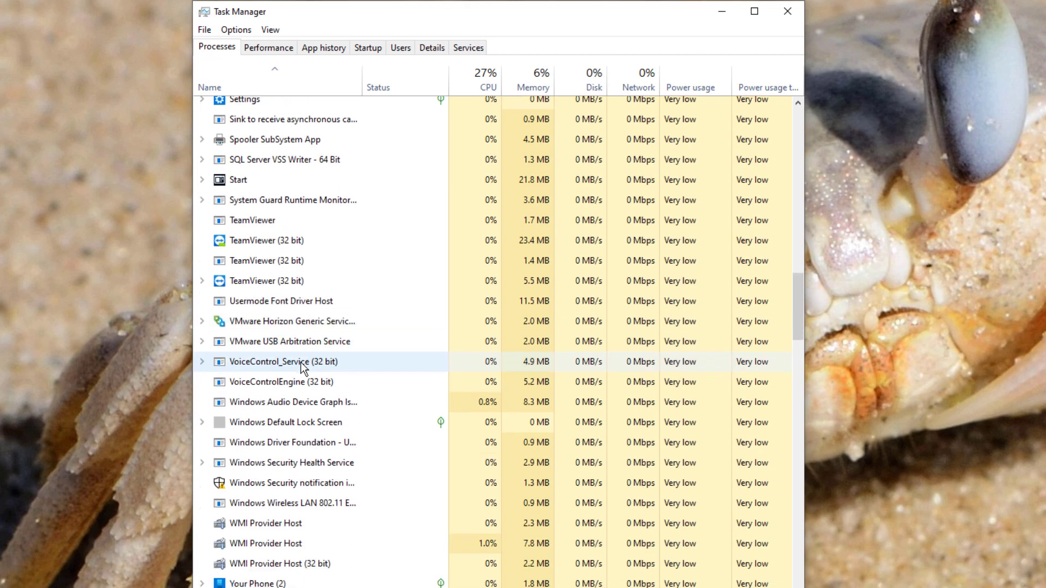
scroll(300, 362, down, 6)
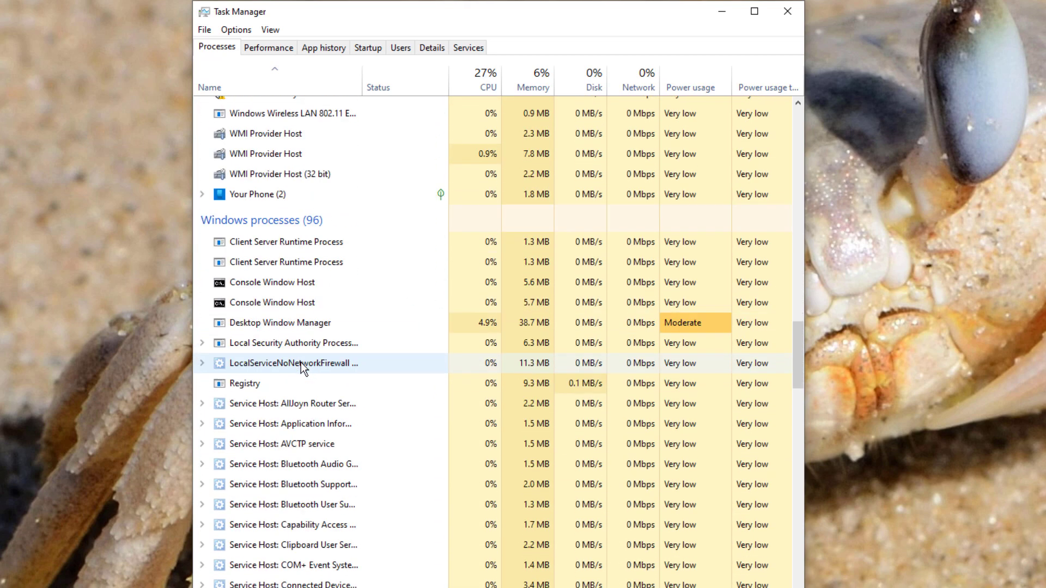
drag(795, 352, 744, 75)
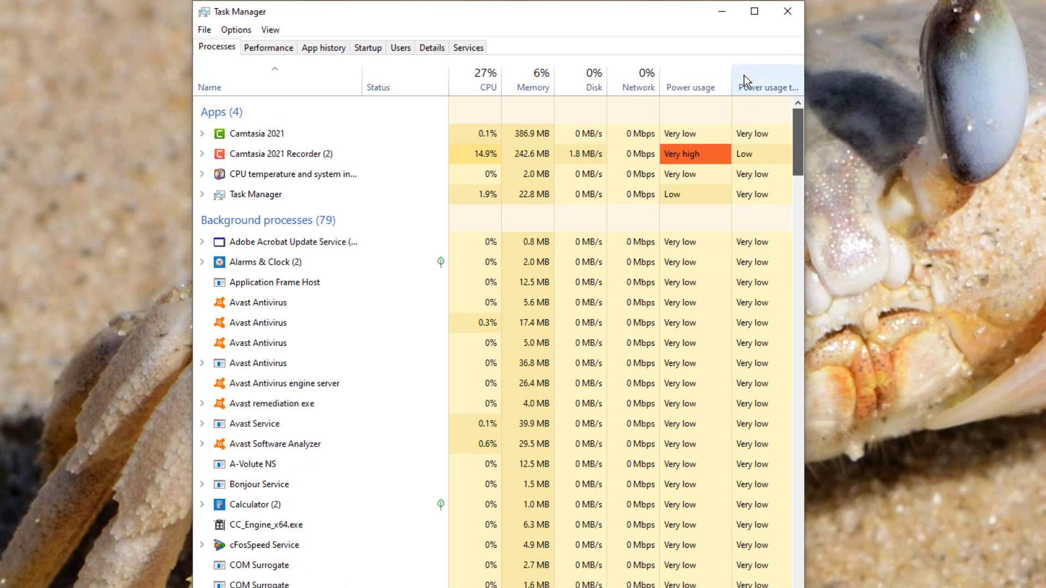
Sort the processes by name in descending order and recheck the background processes for OMEN entries
click(276, 80)
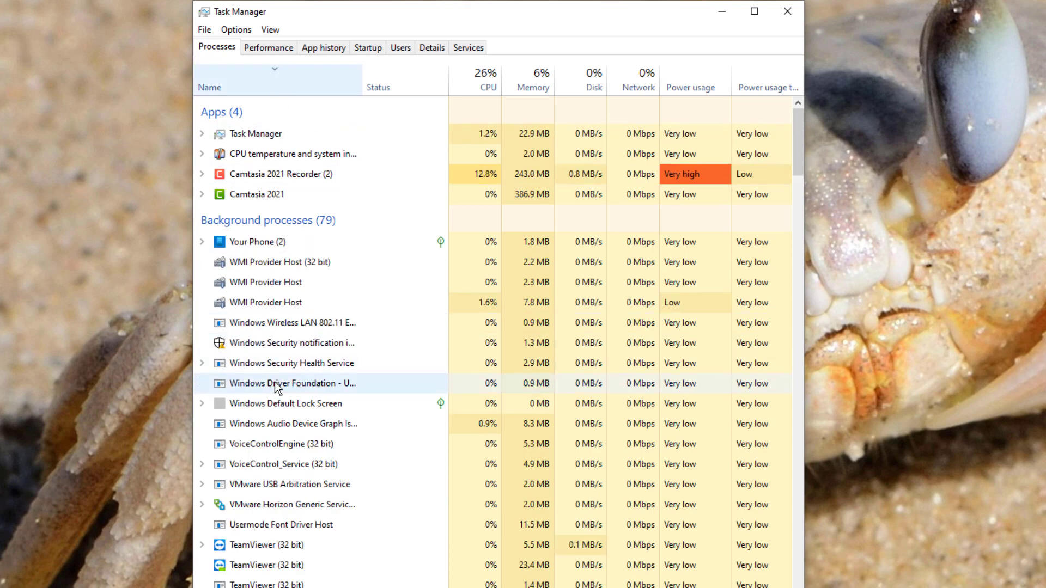
scroll(274, 382, down, 3)
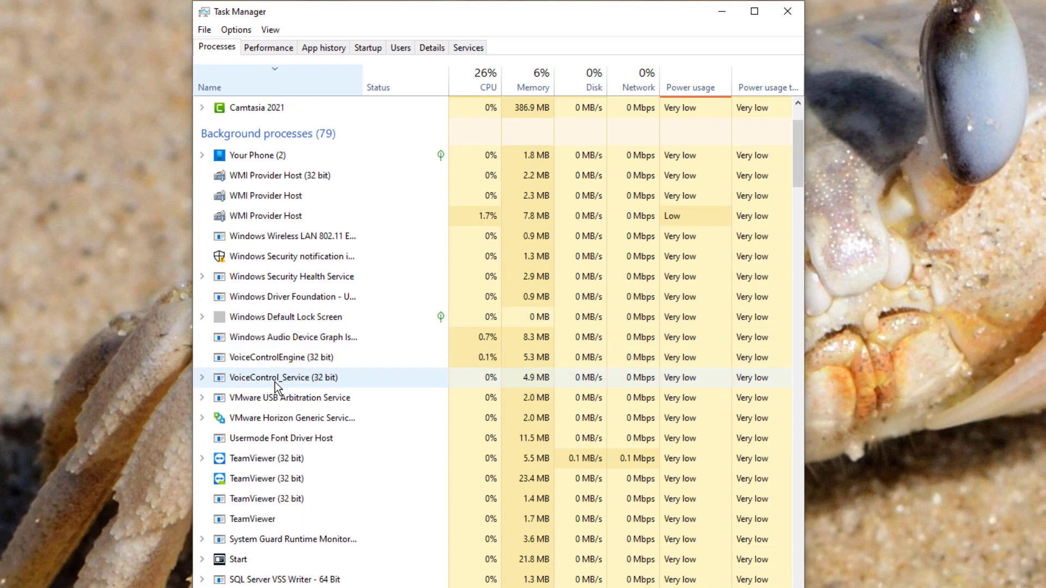
scroll(275, 381, down, 10)
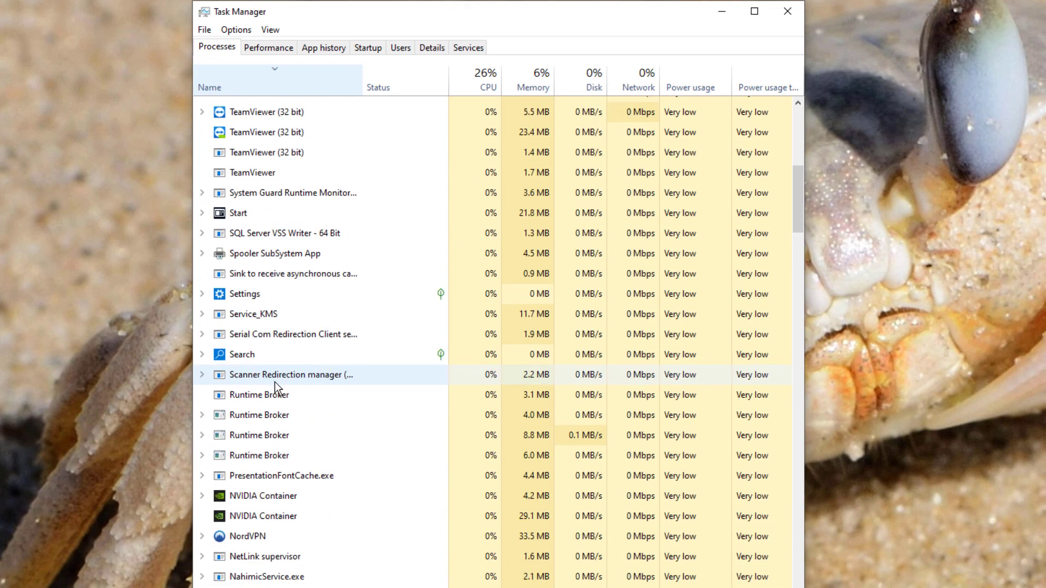
scroll(275, 381, down, 9)
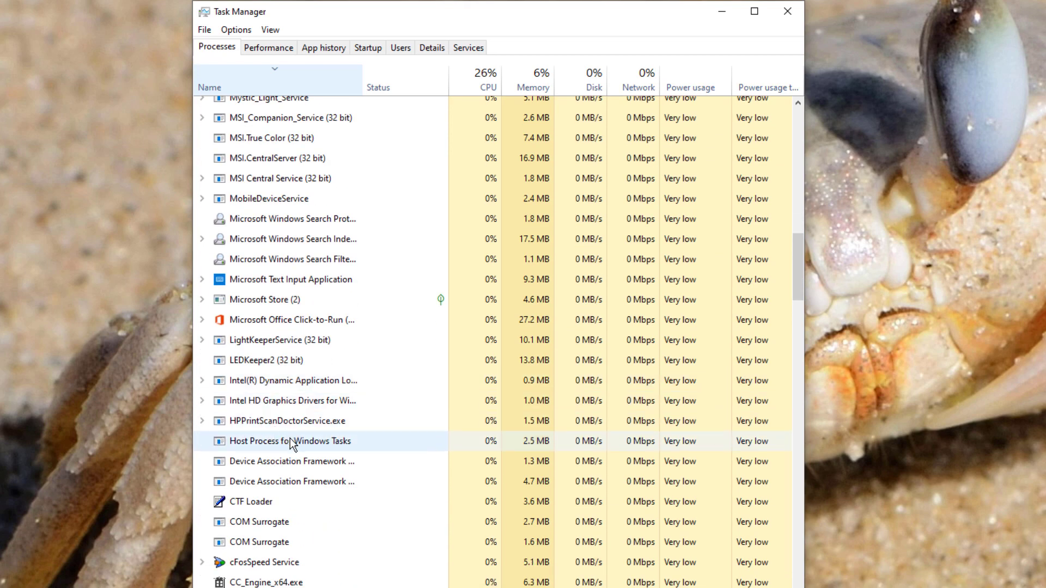
scroll(289, 438, down, 4)
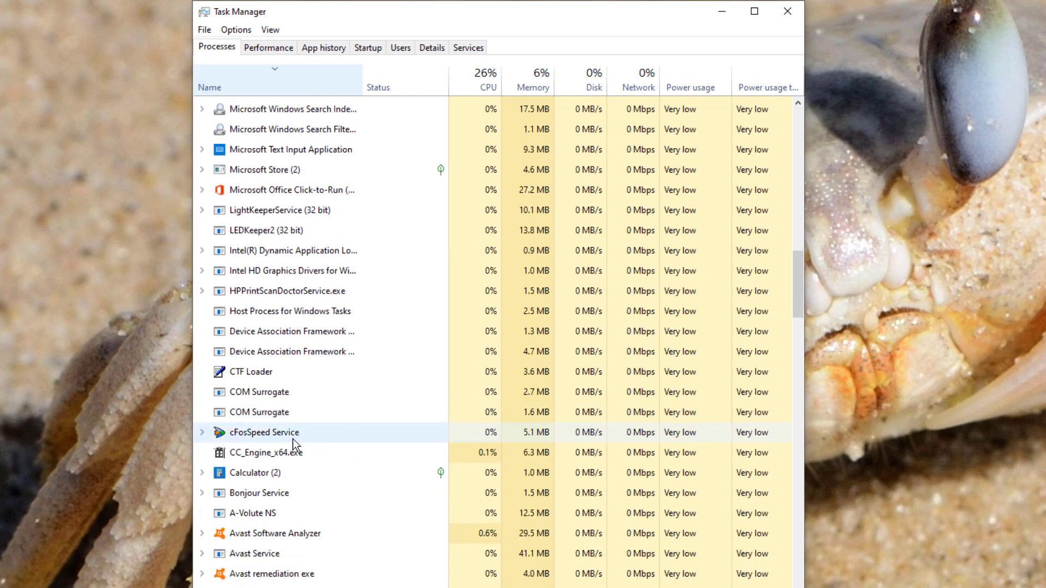
scroll(292, 439, down, 3)
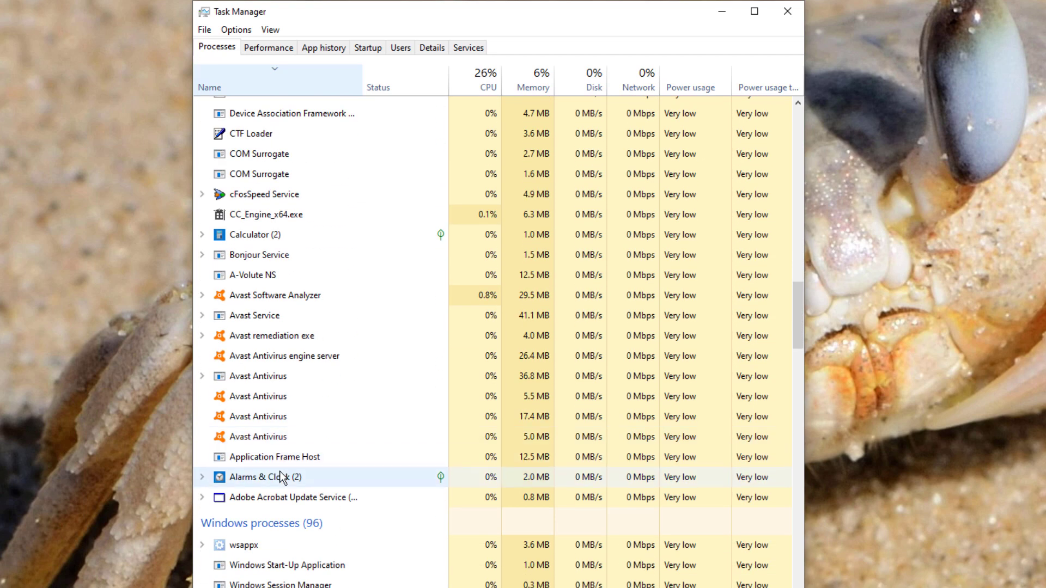
scroll(279, 468, up, 2)
scroll(281, 460, up, 9)
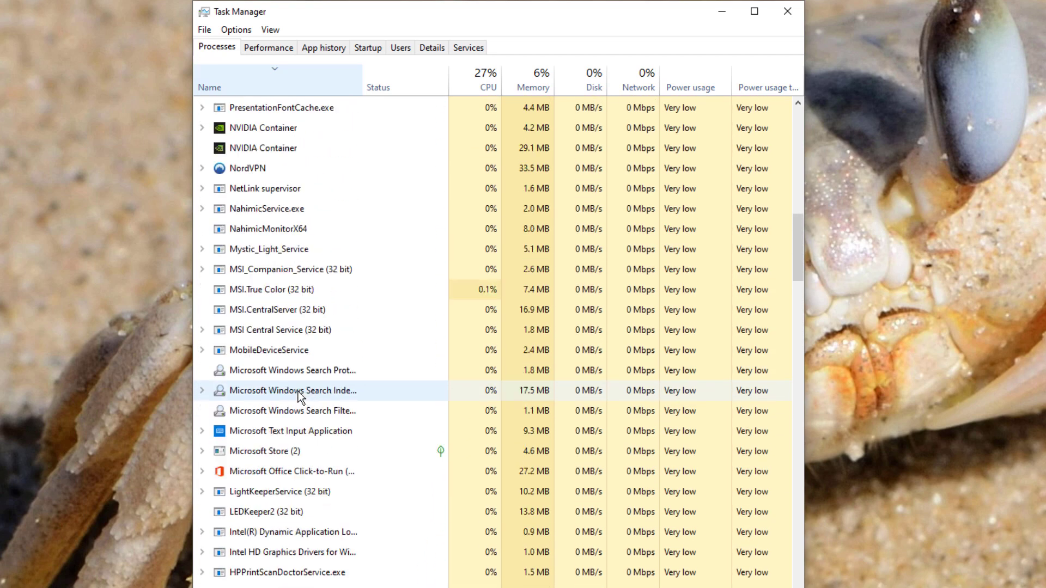
scroll(311, 404, up, 6)
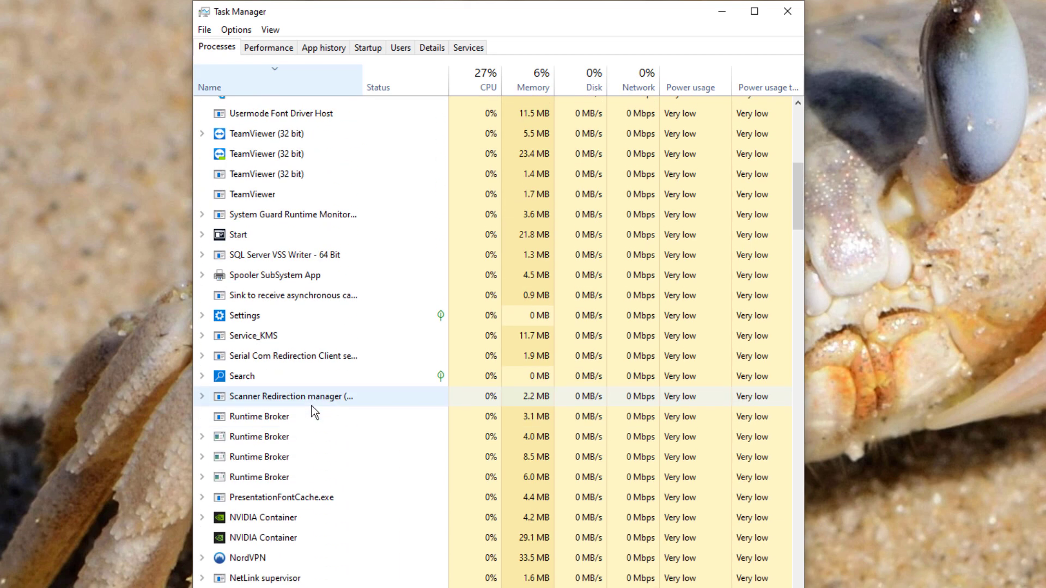
scroll(313, 407, up, 5)
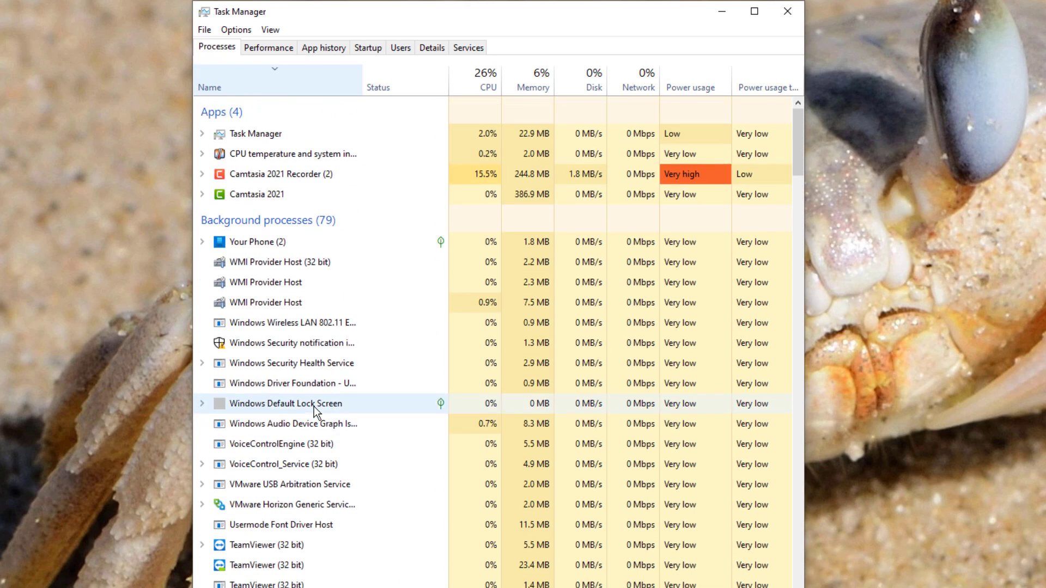